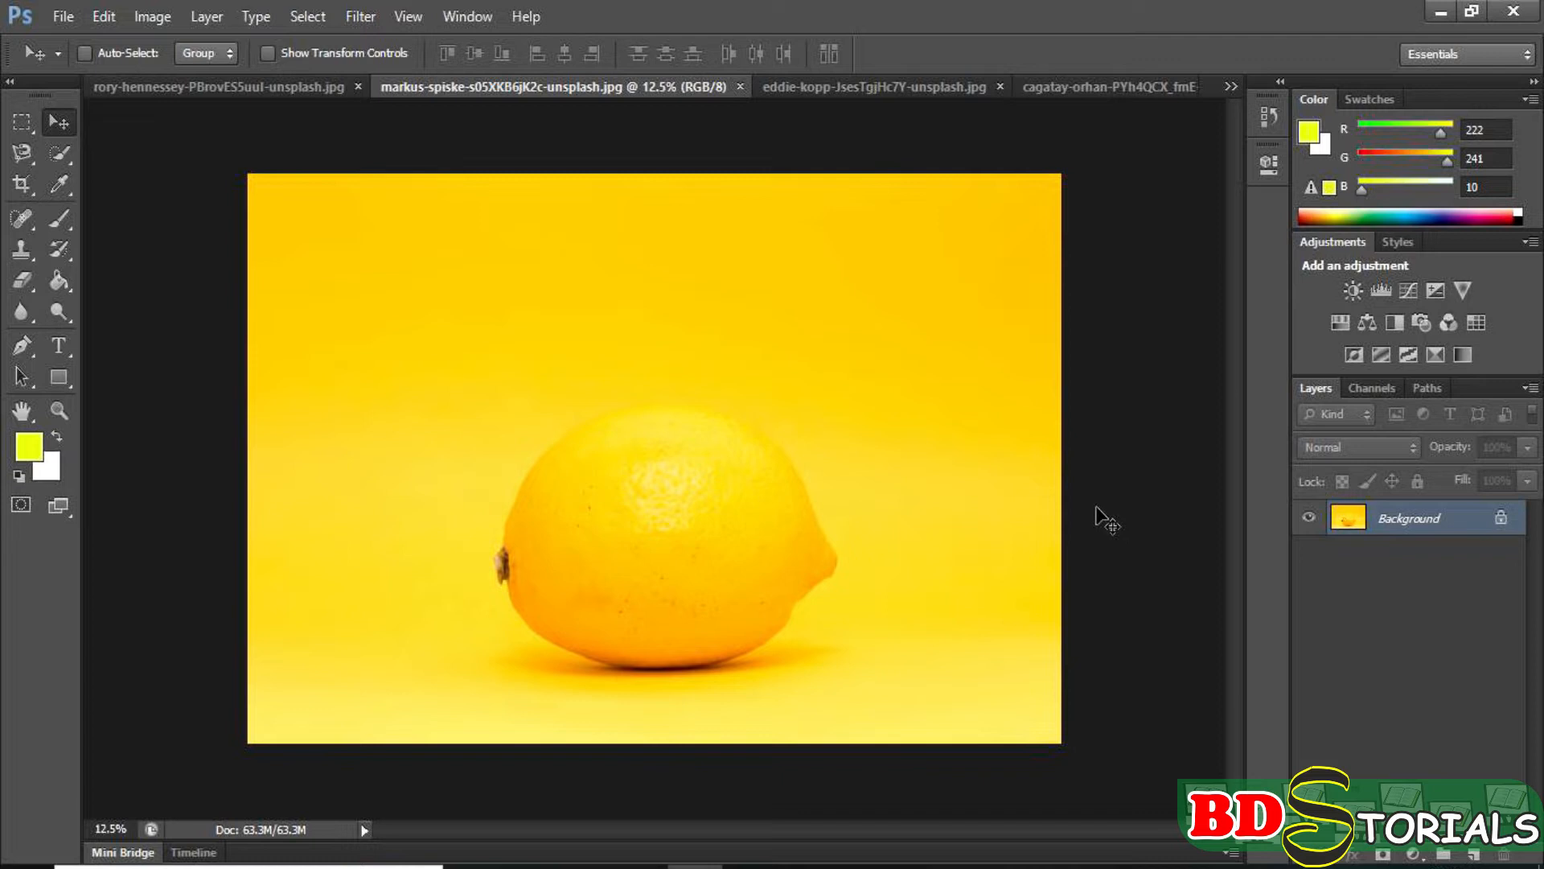
# Crop the lemon photo closely around the lemon using the Original Ratio setting.
pyautogui.click(21, 187)
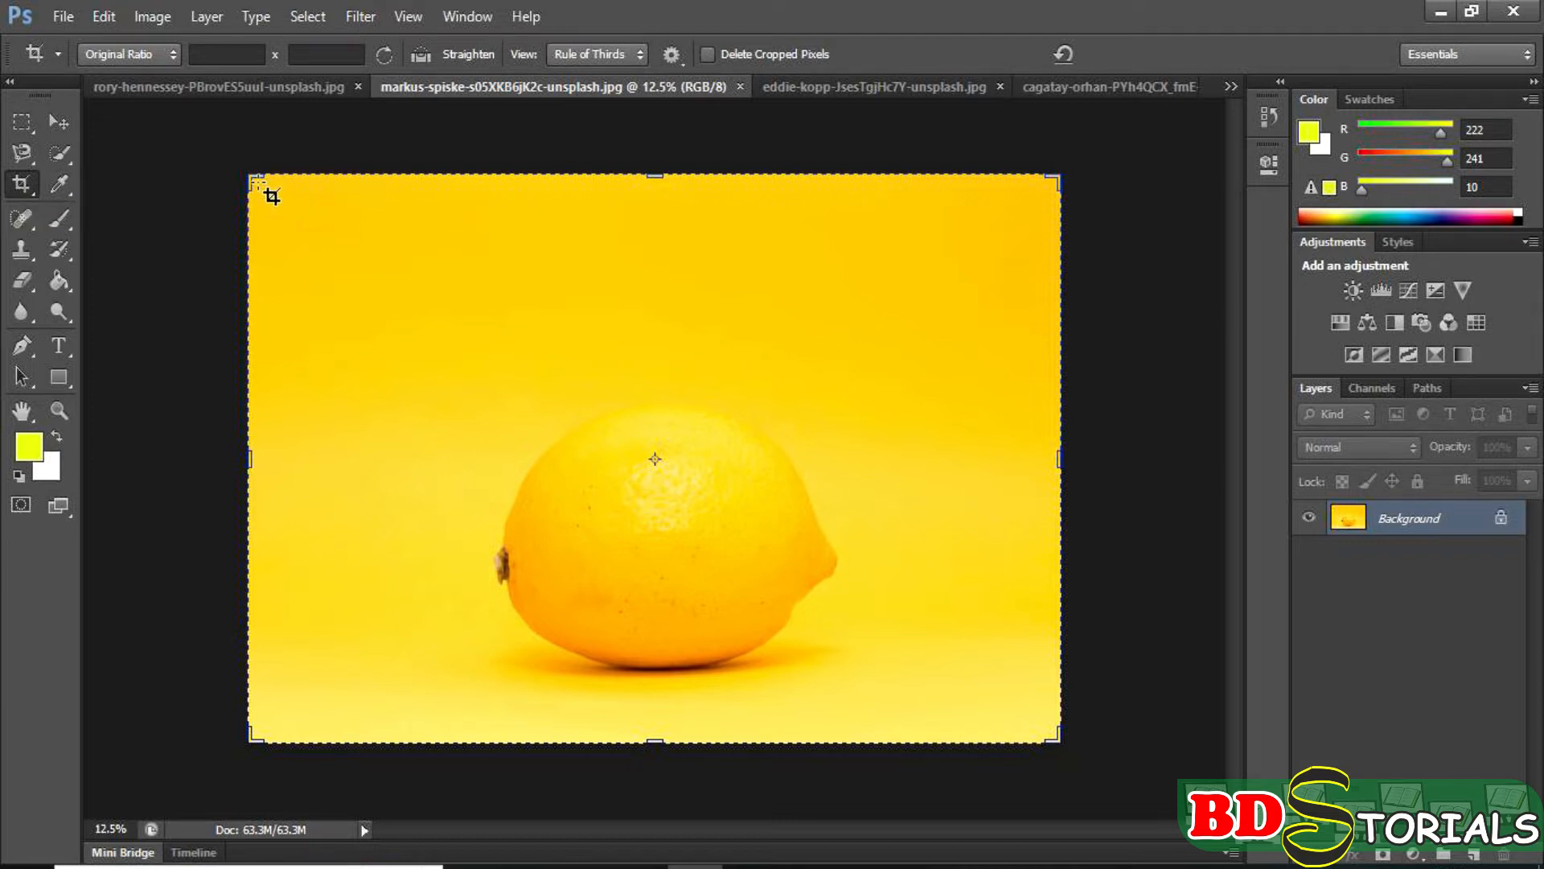
pyautogui.click(254, 179)
pyautogui.moveTo(254, 178); pyautogui.dragTo(328, 324)
pyautogui.moveTo(940, 656)
pyautogui.mouseDown()
pyautogui.moveTo(878, 619)
pyautogui.moveTo(852, 666)
pyautogui.moveTo(872, 630)
pyautogui.moveTo(927, 674)
pyautogui.mouseUp()
pyautogui.moveTo(941, 460); pyautogui.dragTo(856, 478)
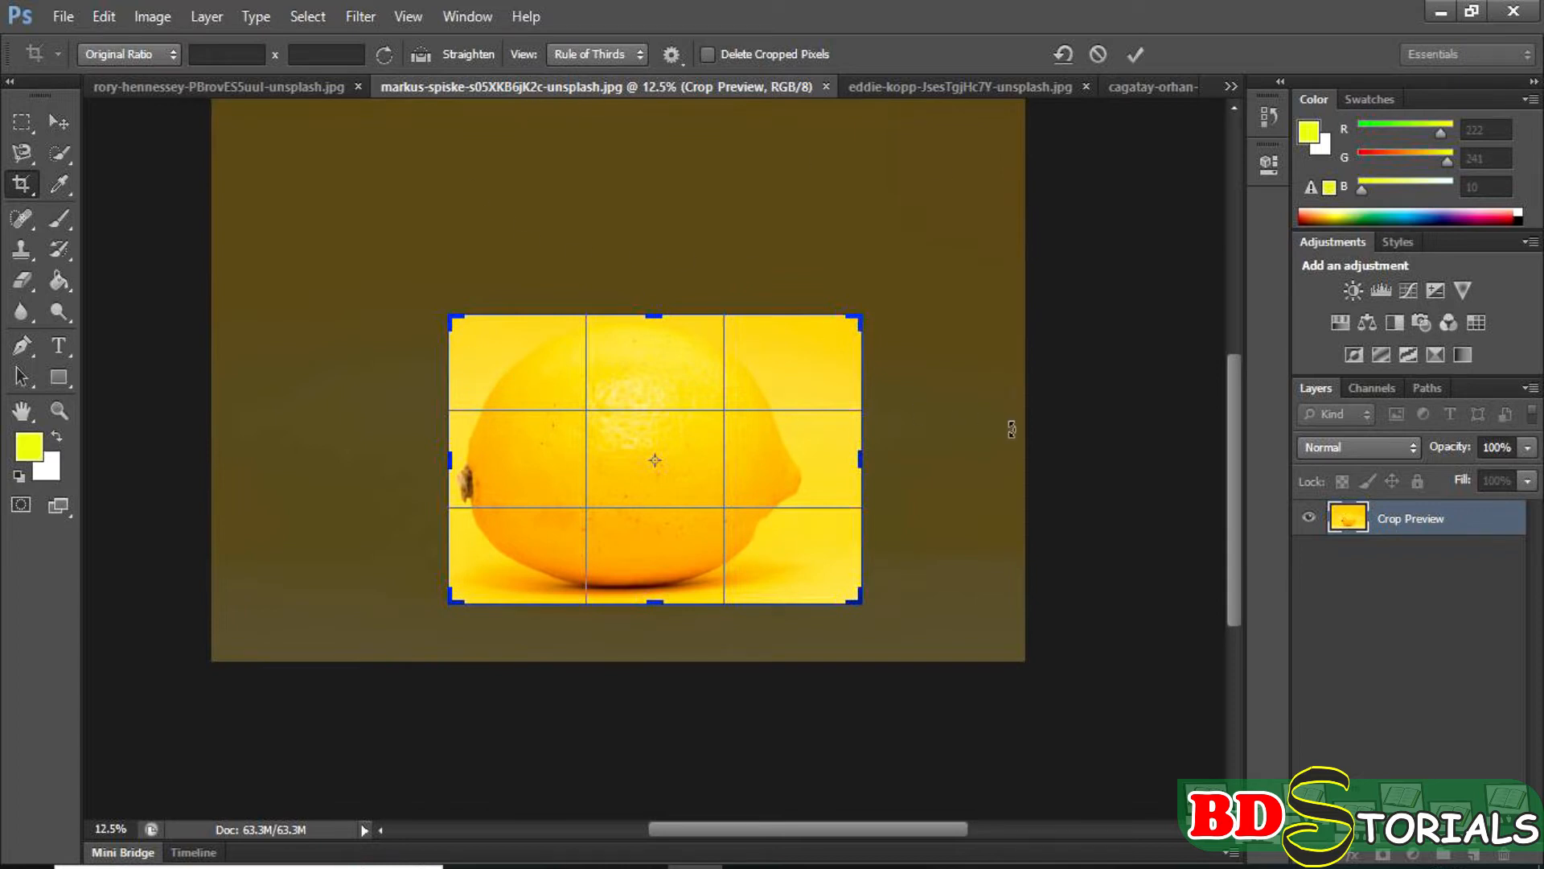
pyautogui.press('Return')
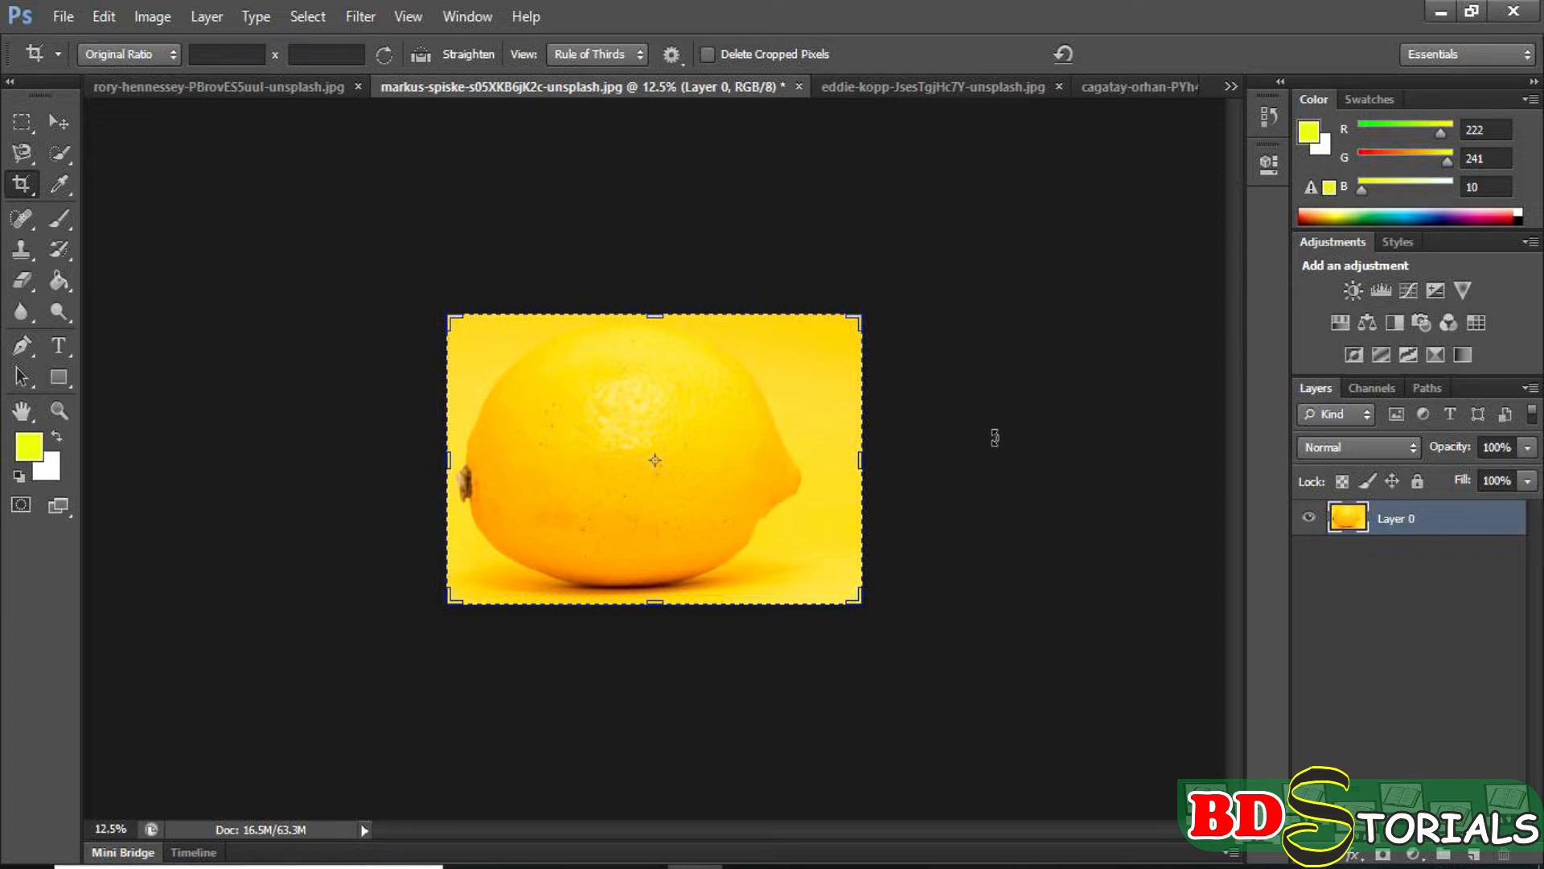
# Reset the Crop tool's ratio to Unconstrained and undo the crop of the lemon photo.
pyautogui.click(1055, 54)
pyautogui.hotkey('ctrl', 'z')
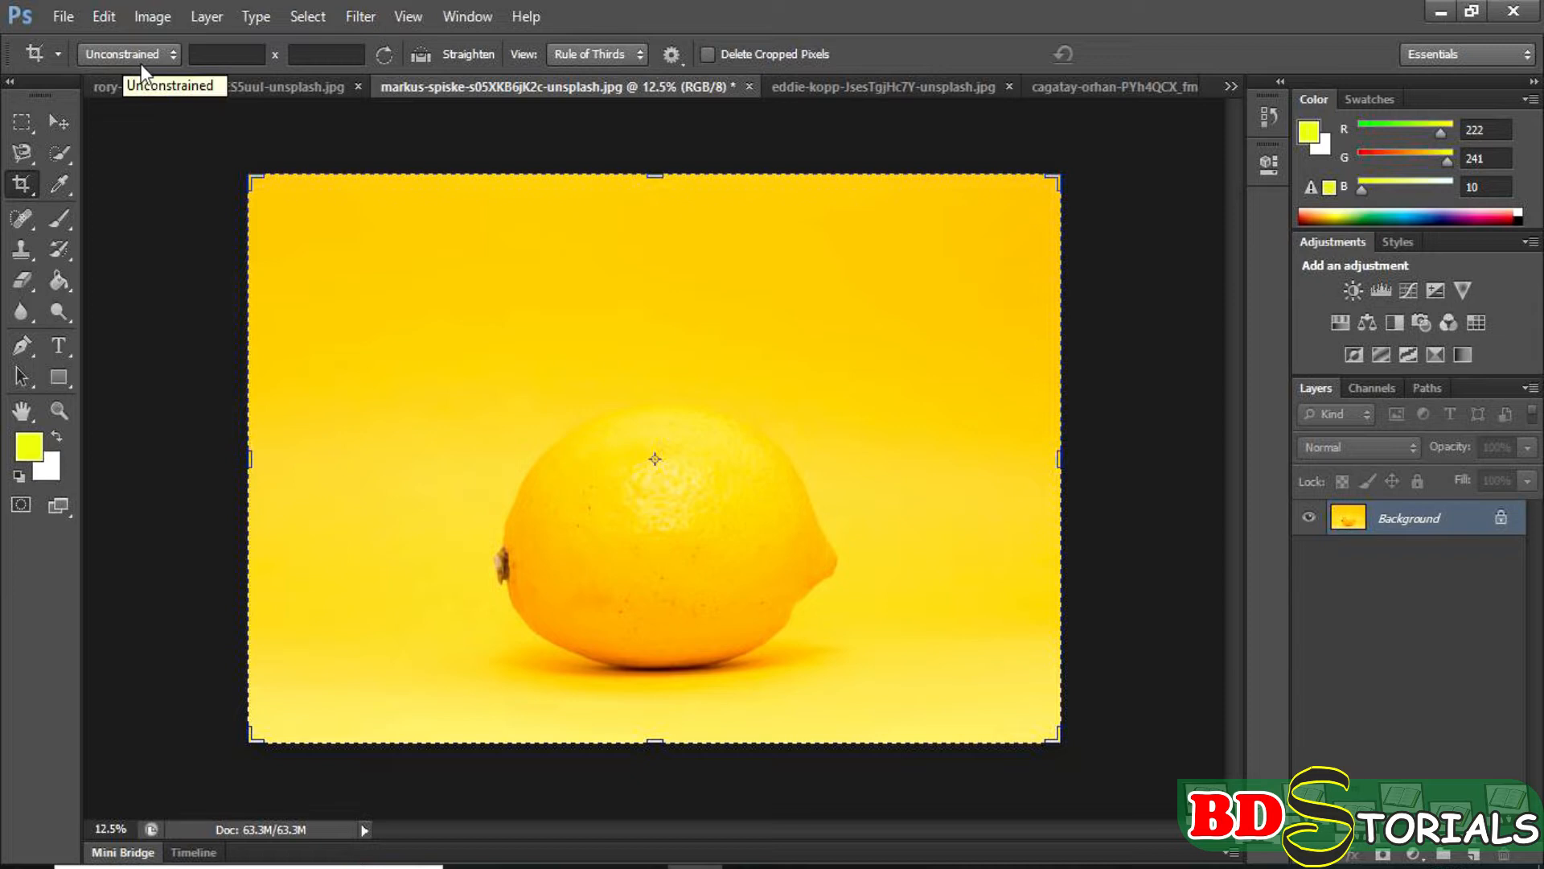
# Set the crop ratio to Original Ratio and shrink the crop frame toward the lemon.
pyautogui.click(171, 54)
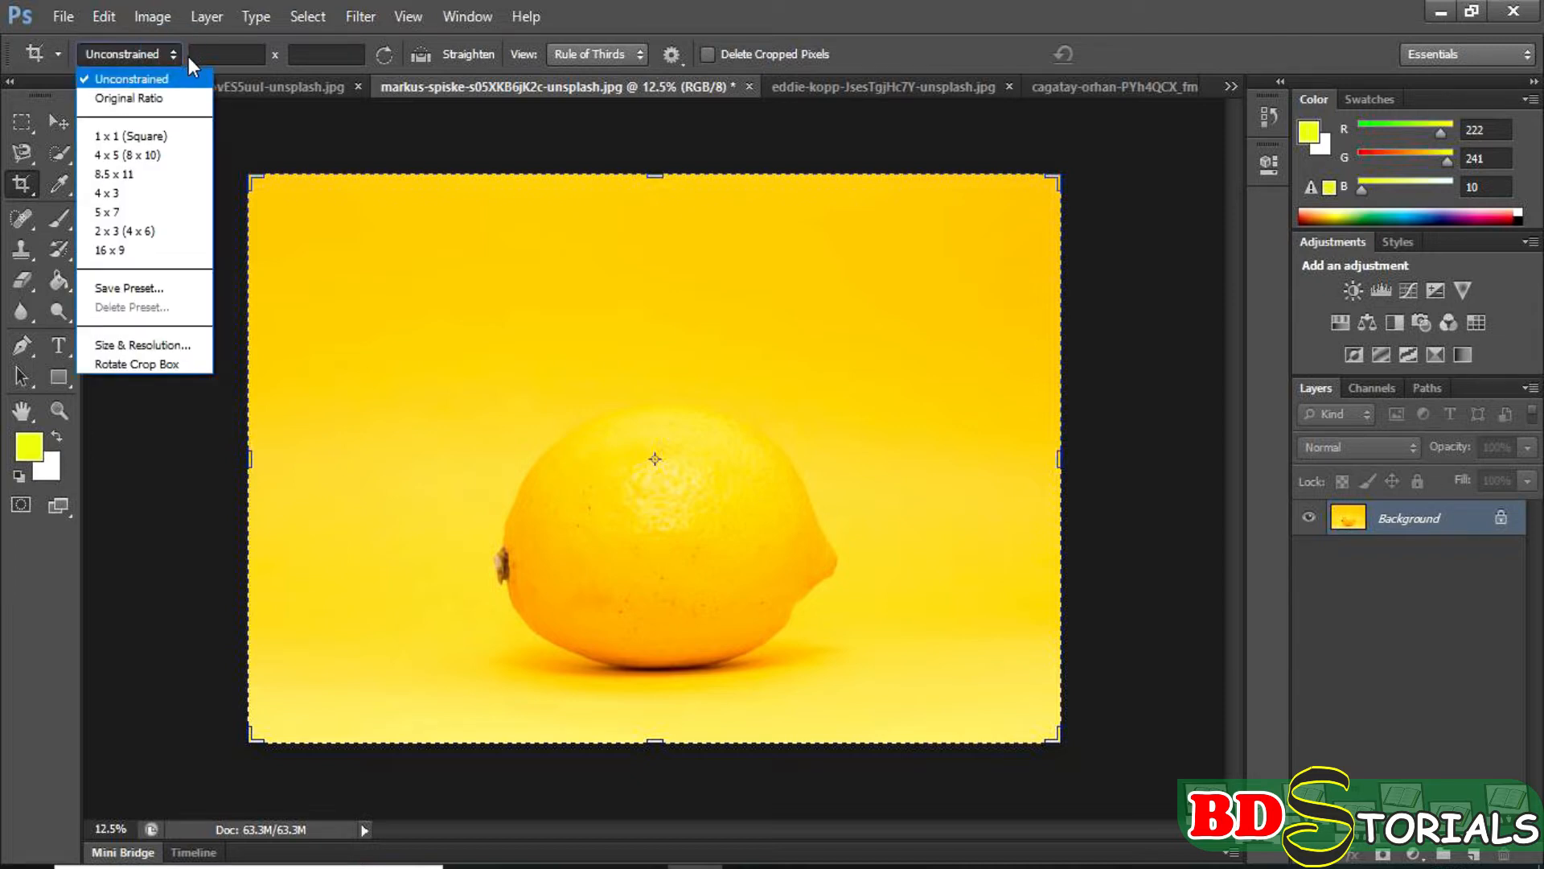
pyautogui.click(177, 99)
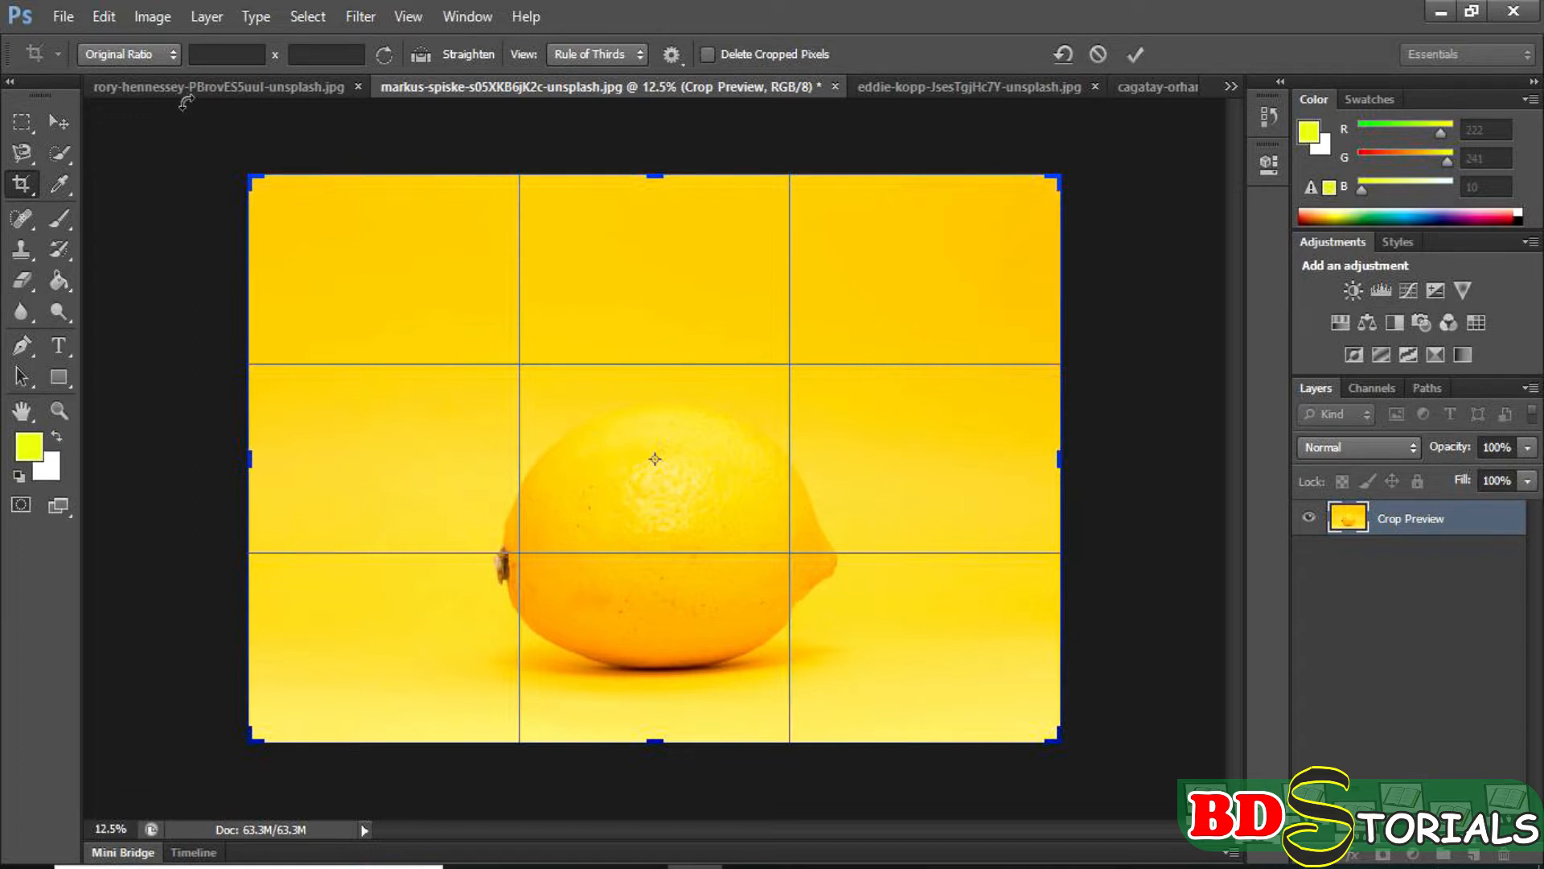
pyautogui.moveTo(257, 182); pyautogui.dragTo(354, 273)
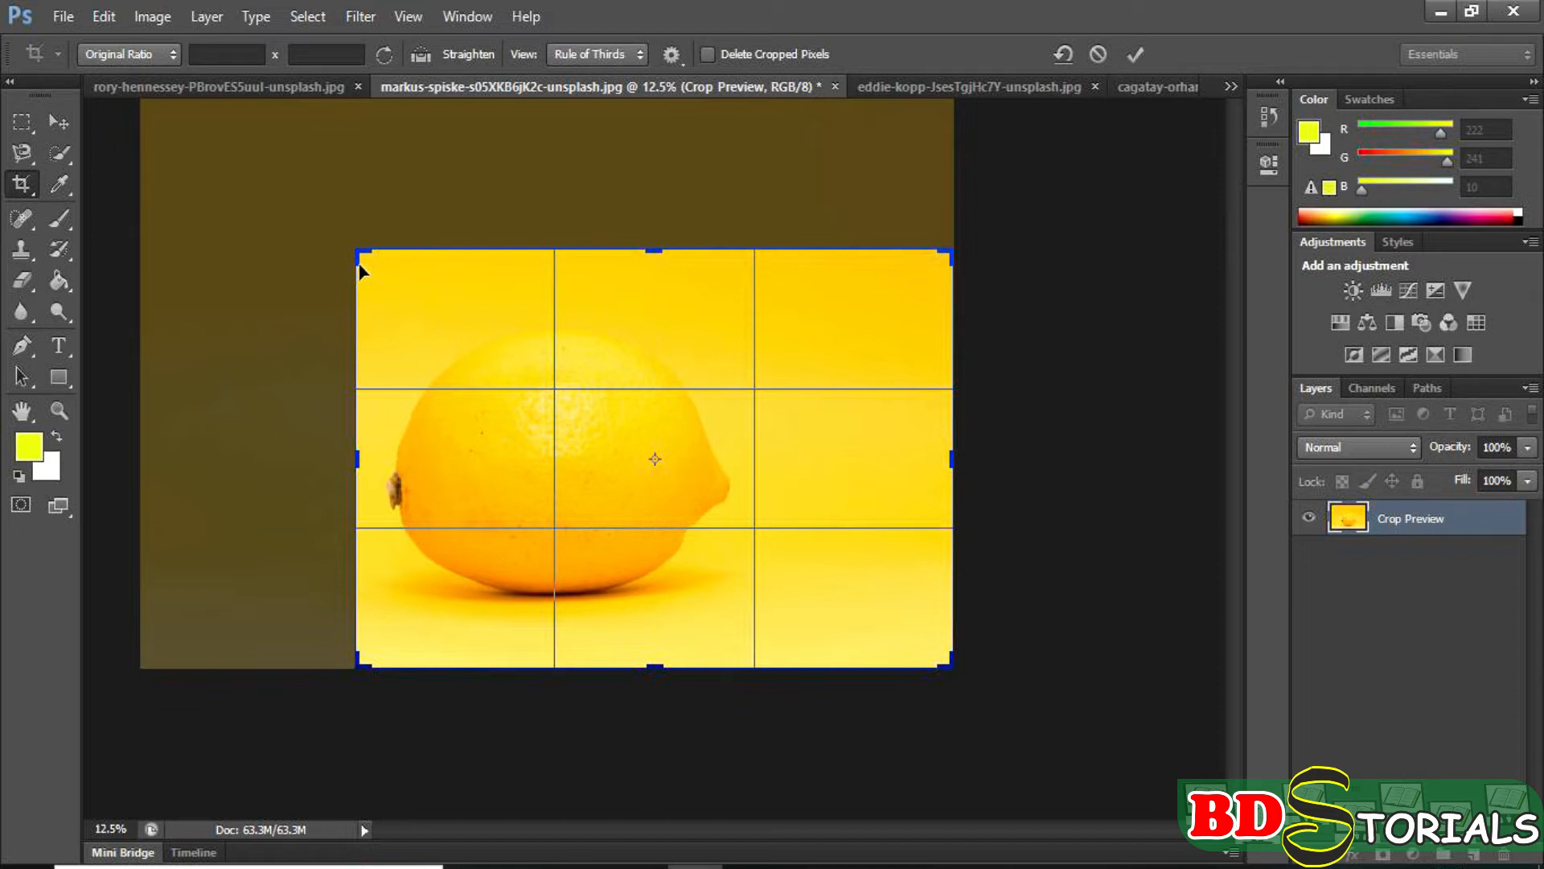
# Set the crop ratio to 1 x 1 (Square) and enlarge the square frame slightly over the lemon.
pyautogui.click(172, 57)
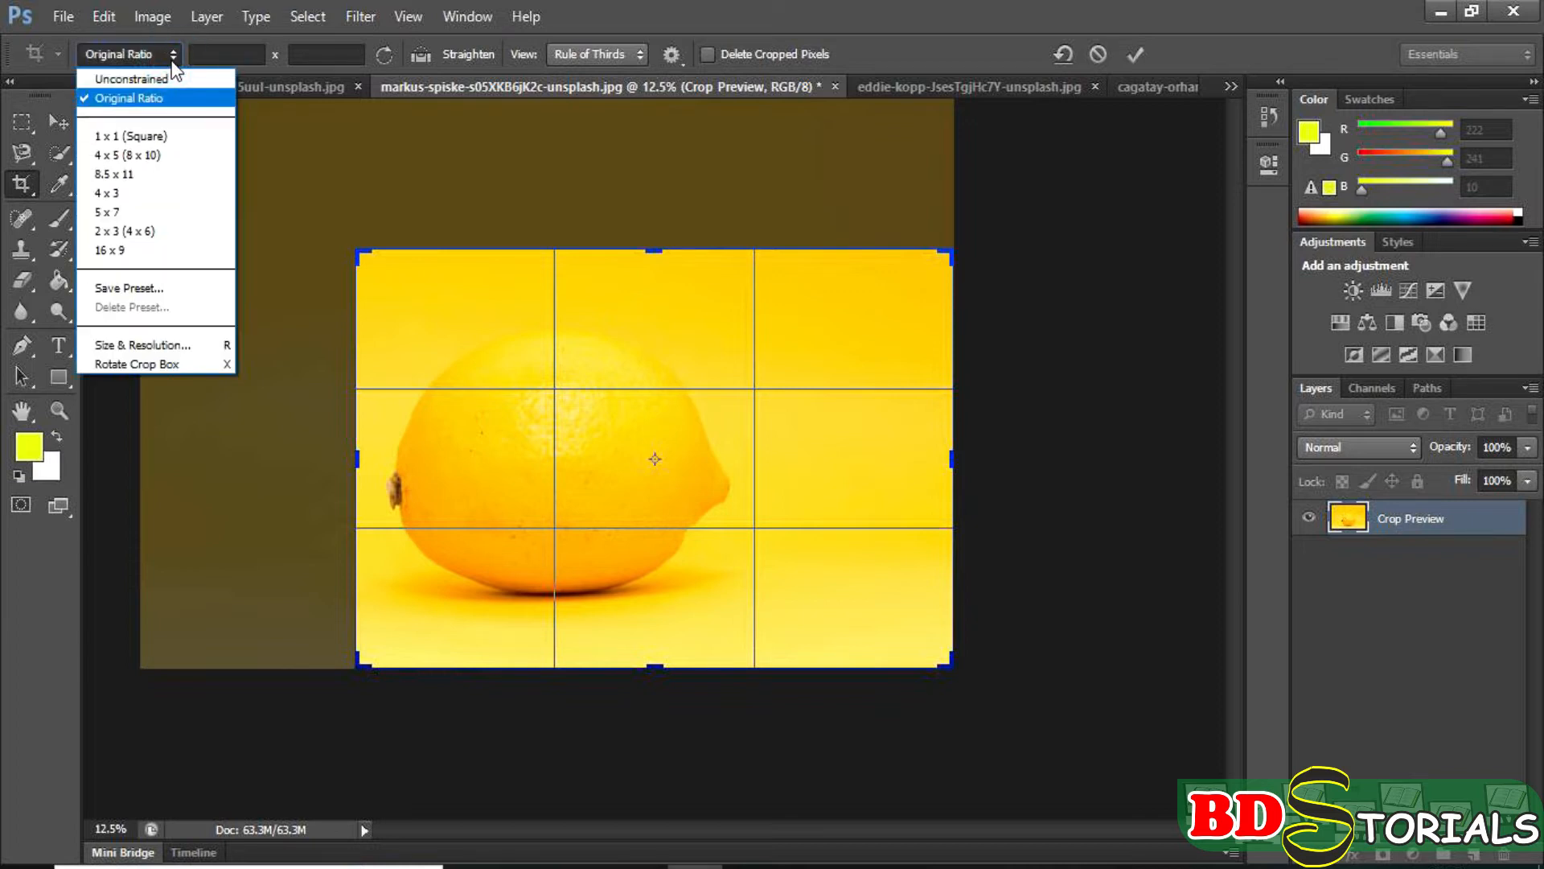
pyautogui.click(151, 134)
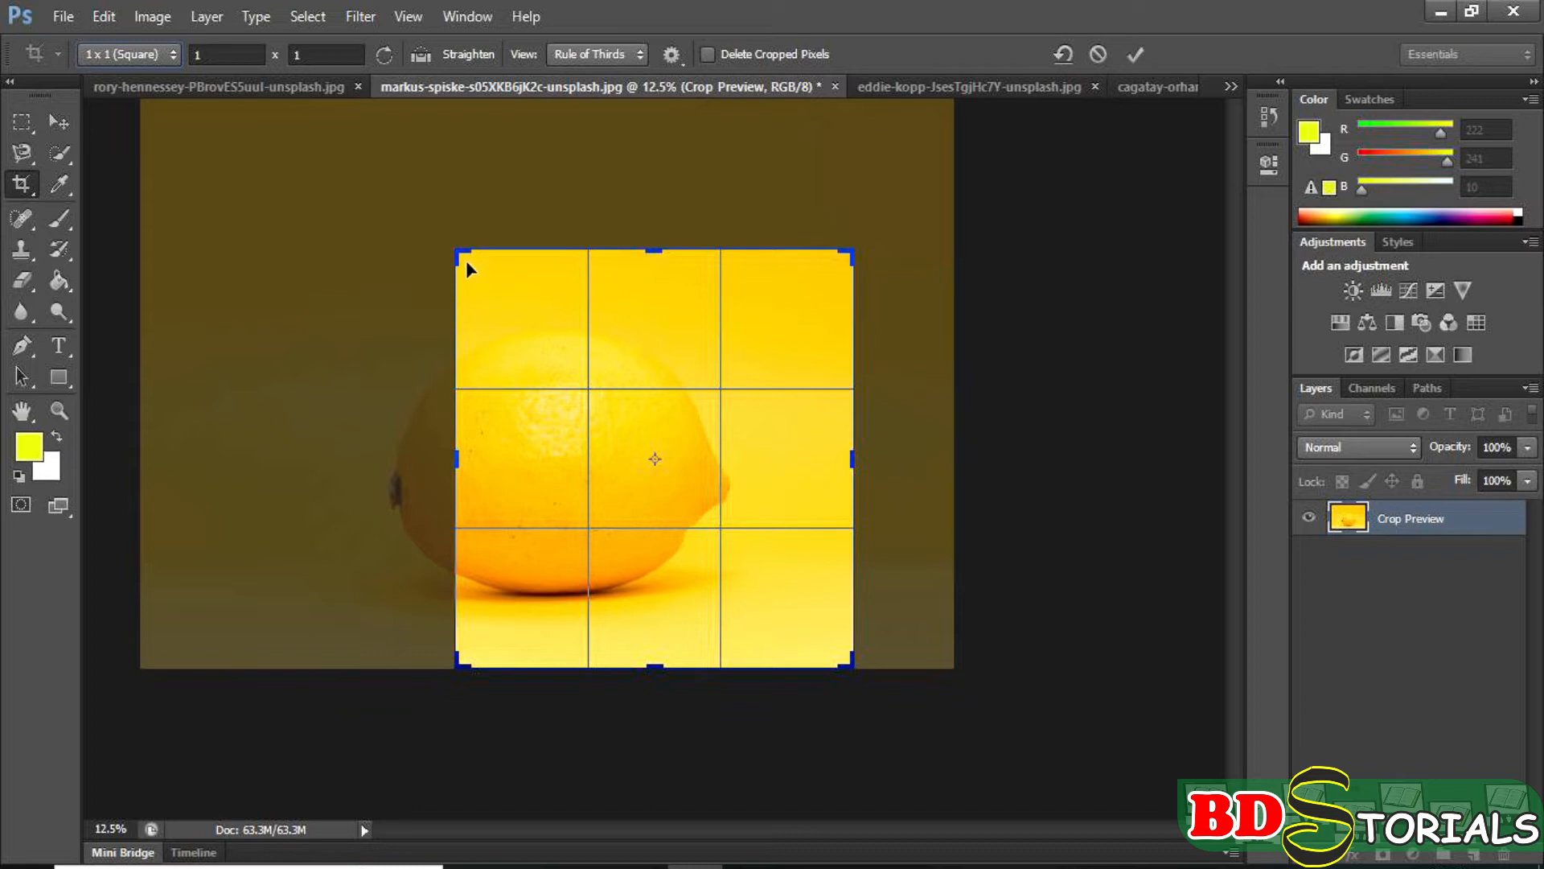
pyautogui.moveTo(462, 257); pyautogui.dragTo(334, 339)
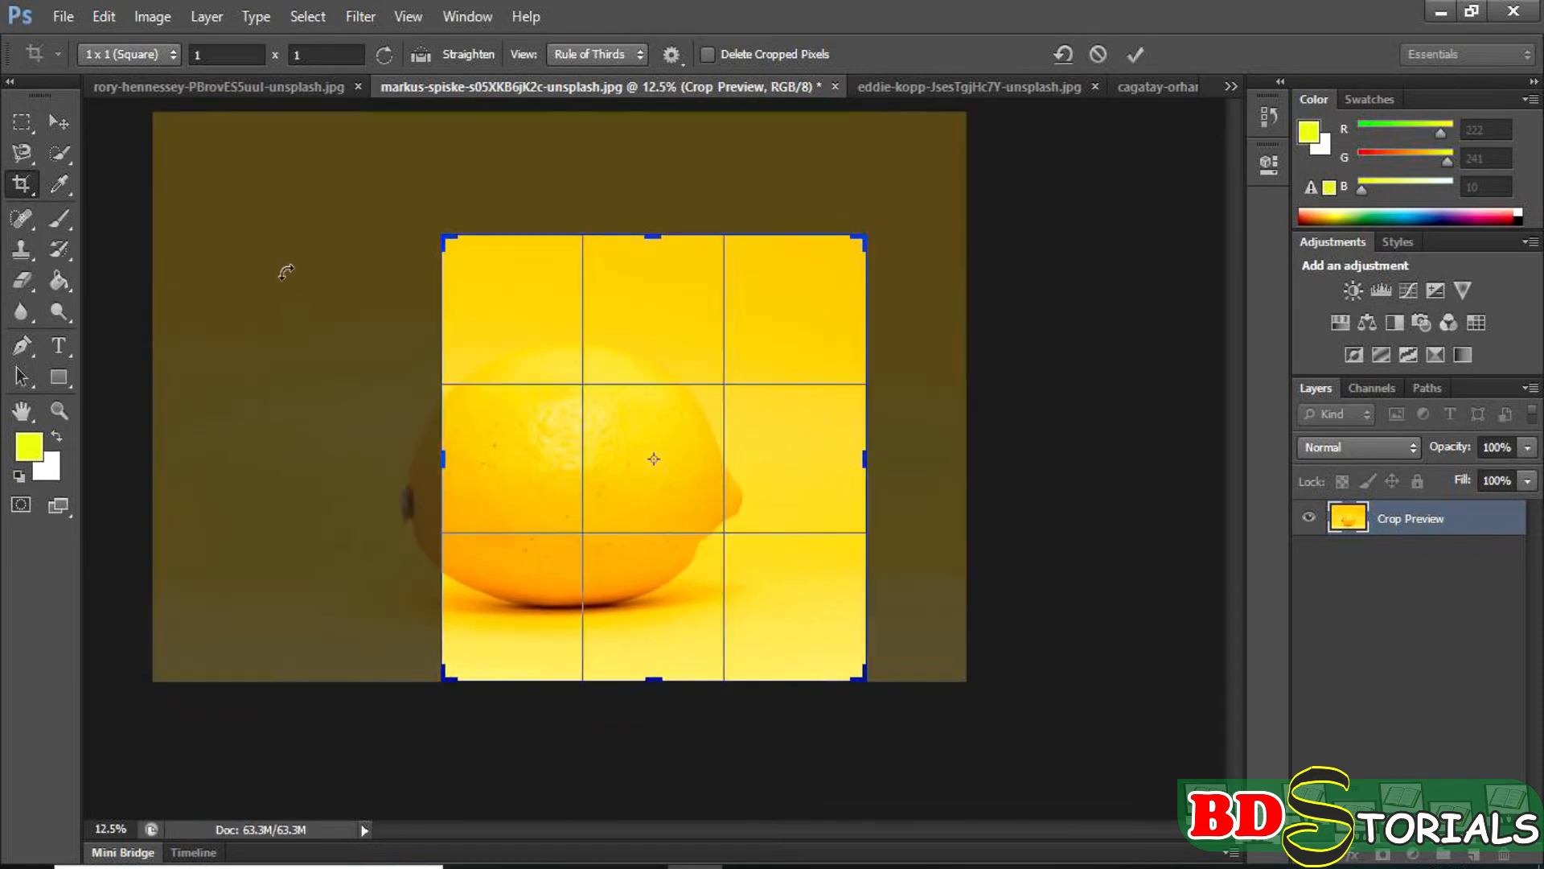
# Set the crop ratio to Unconstrained, fit the frame around the whole lemon and apply the crop.
pyautogui.click(172, 60)
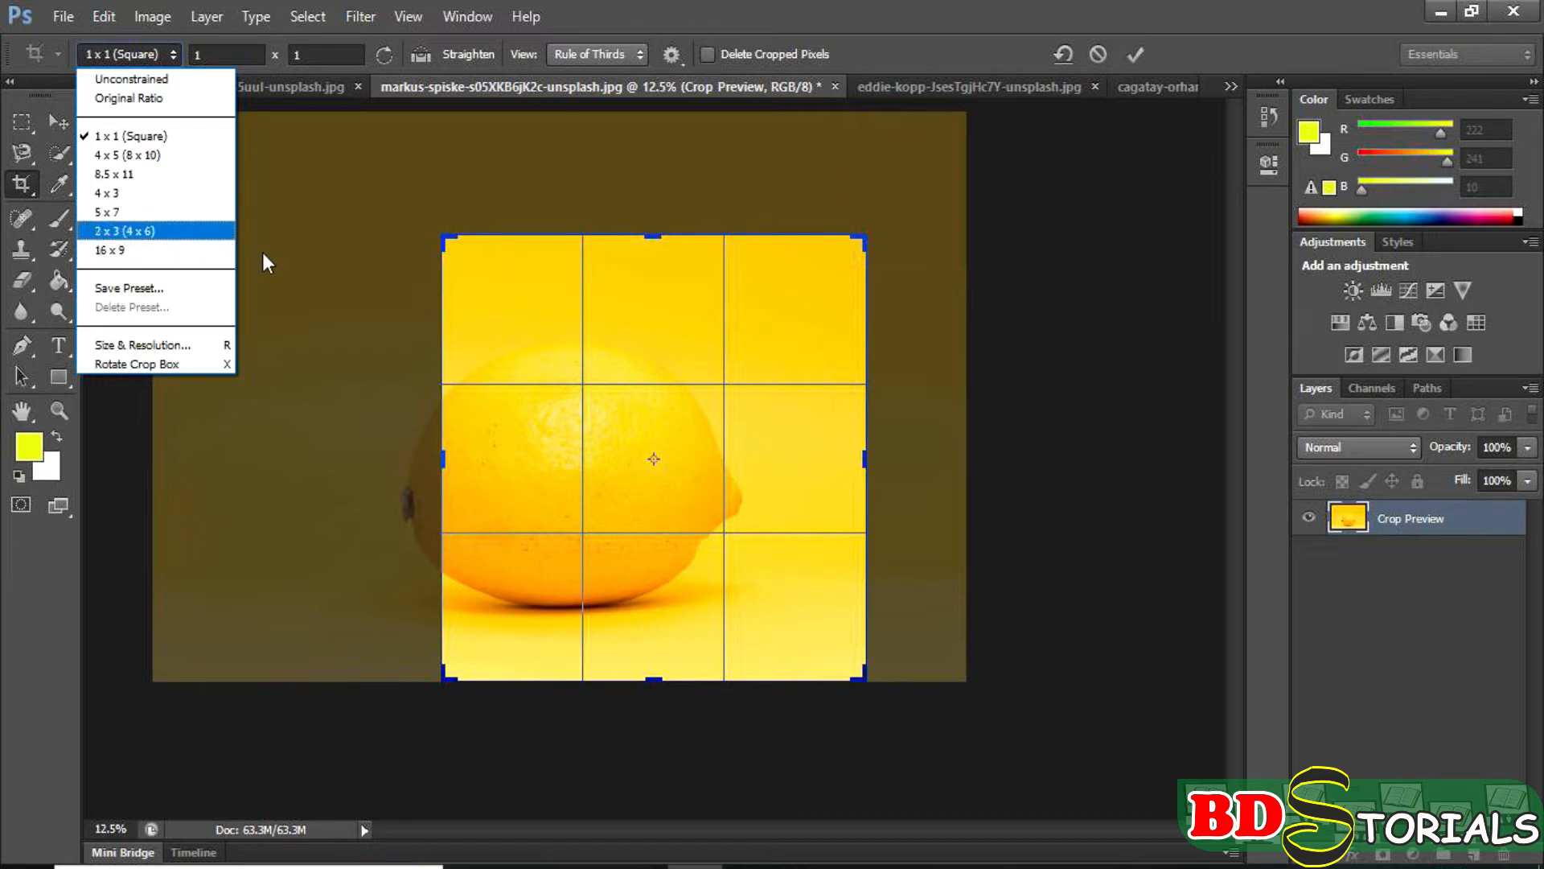
pyautogui.click(190, 78)
pyautogui.moveTo(445, 237); pyautogui.dragTo(365, 213)
pyautogui.moveTo(913, 222); pyautogui.dragTo(873, 264)
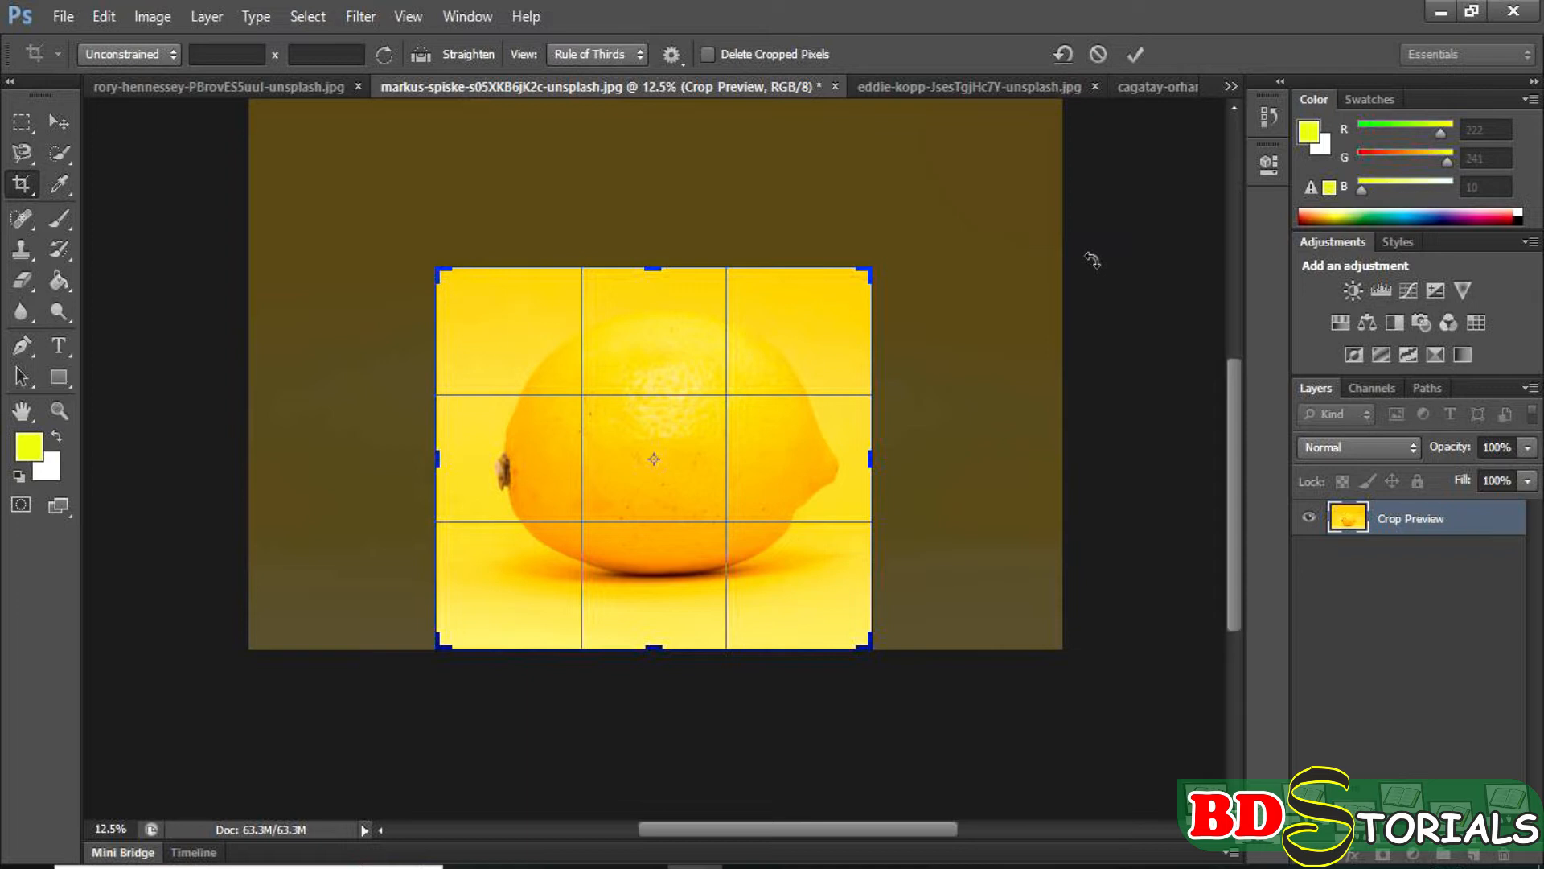
pyautogui.click(1135, 55)
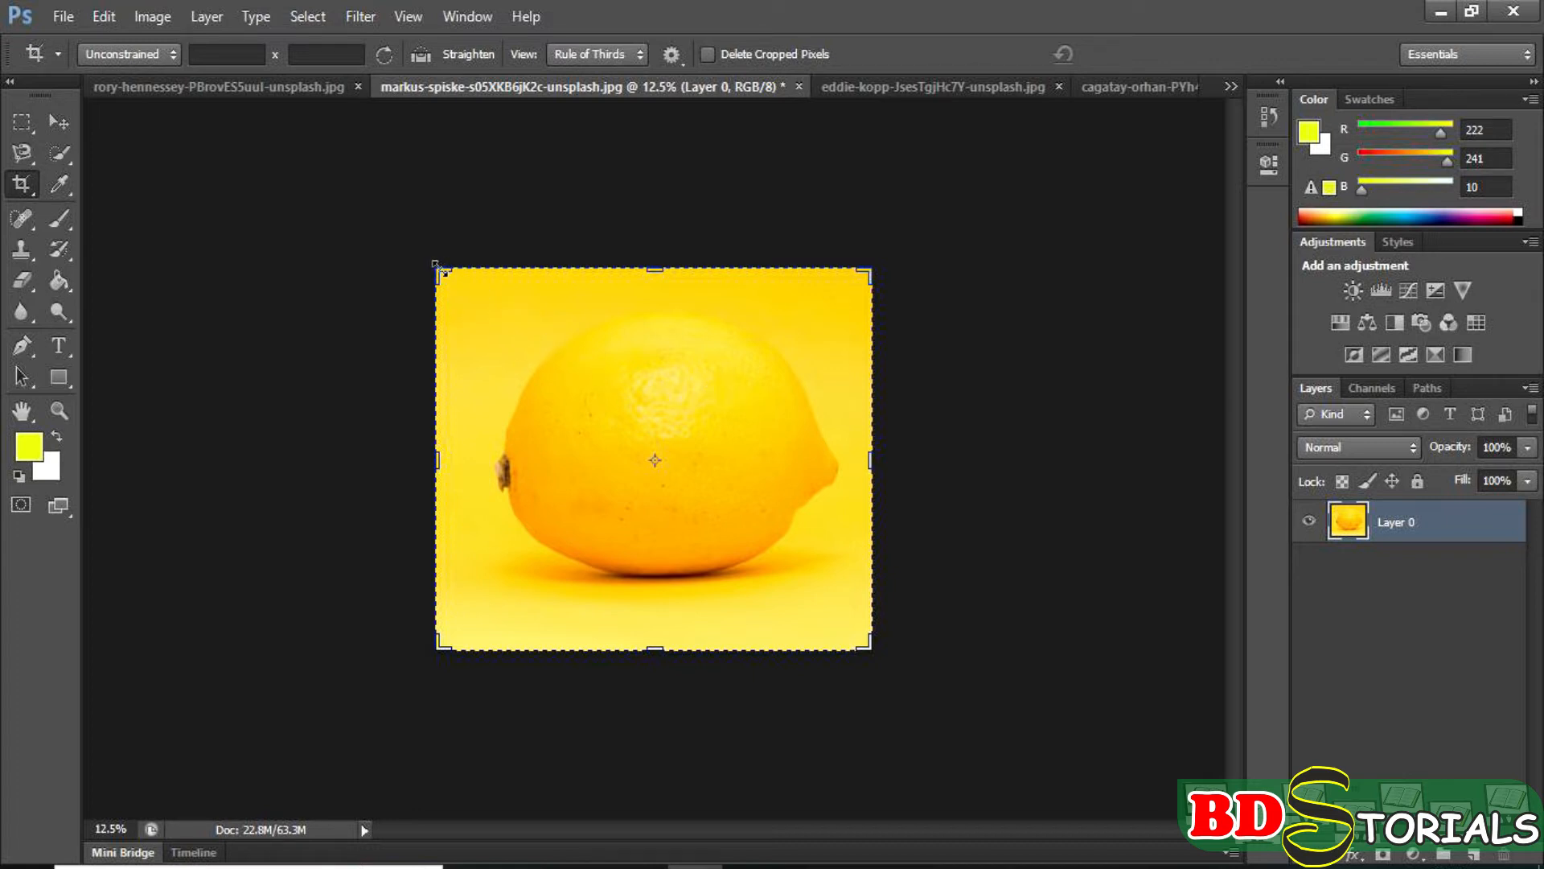
# Narrow the lemon crop to about 103 by 91 cm and apply it with Delete Cropped Pixels enabled.
pyautogui.moveTo(435, 264); pyautogui.dragTo(431, 261)
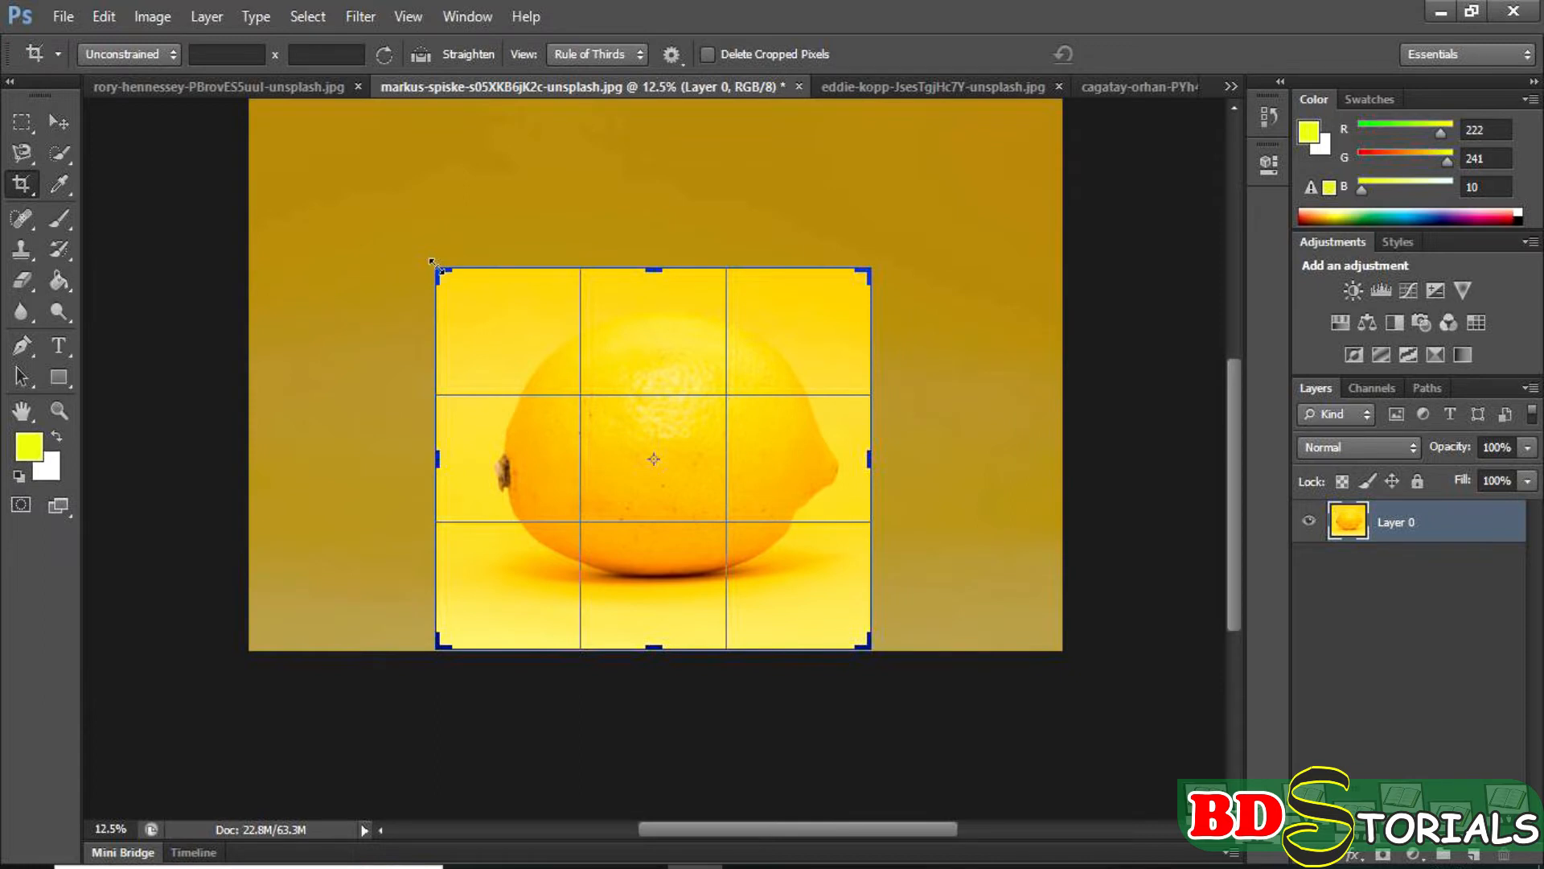
pyautogui.moveTo(432, 261); pyautogui.dragTo(447, 262)
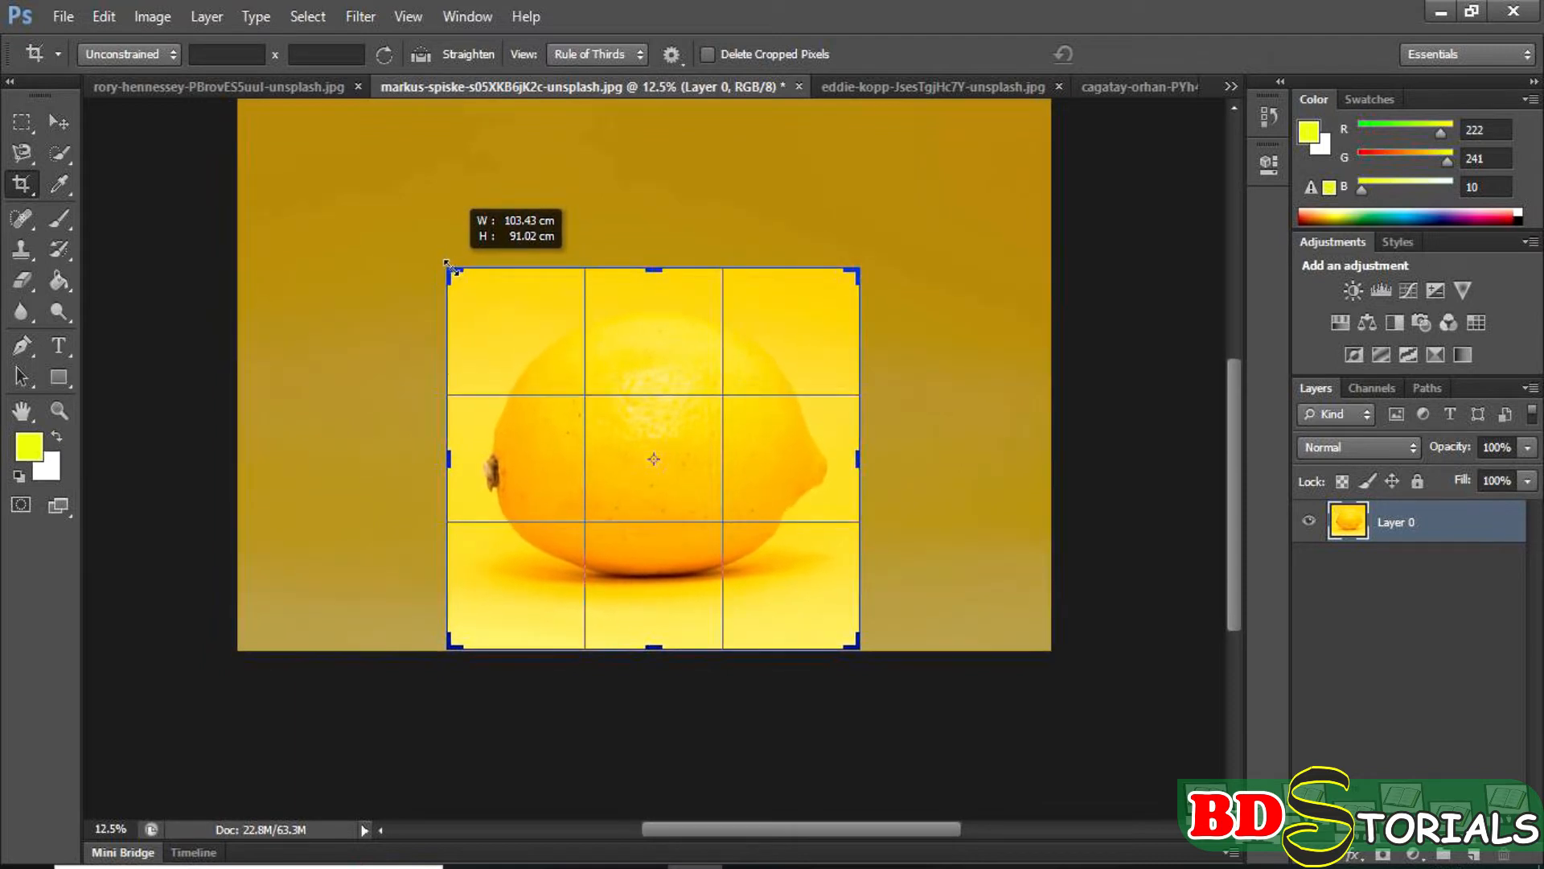
pyautogui.moveTo(448, 262); pyautogui.dragTo(447, 263)
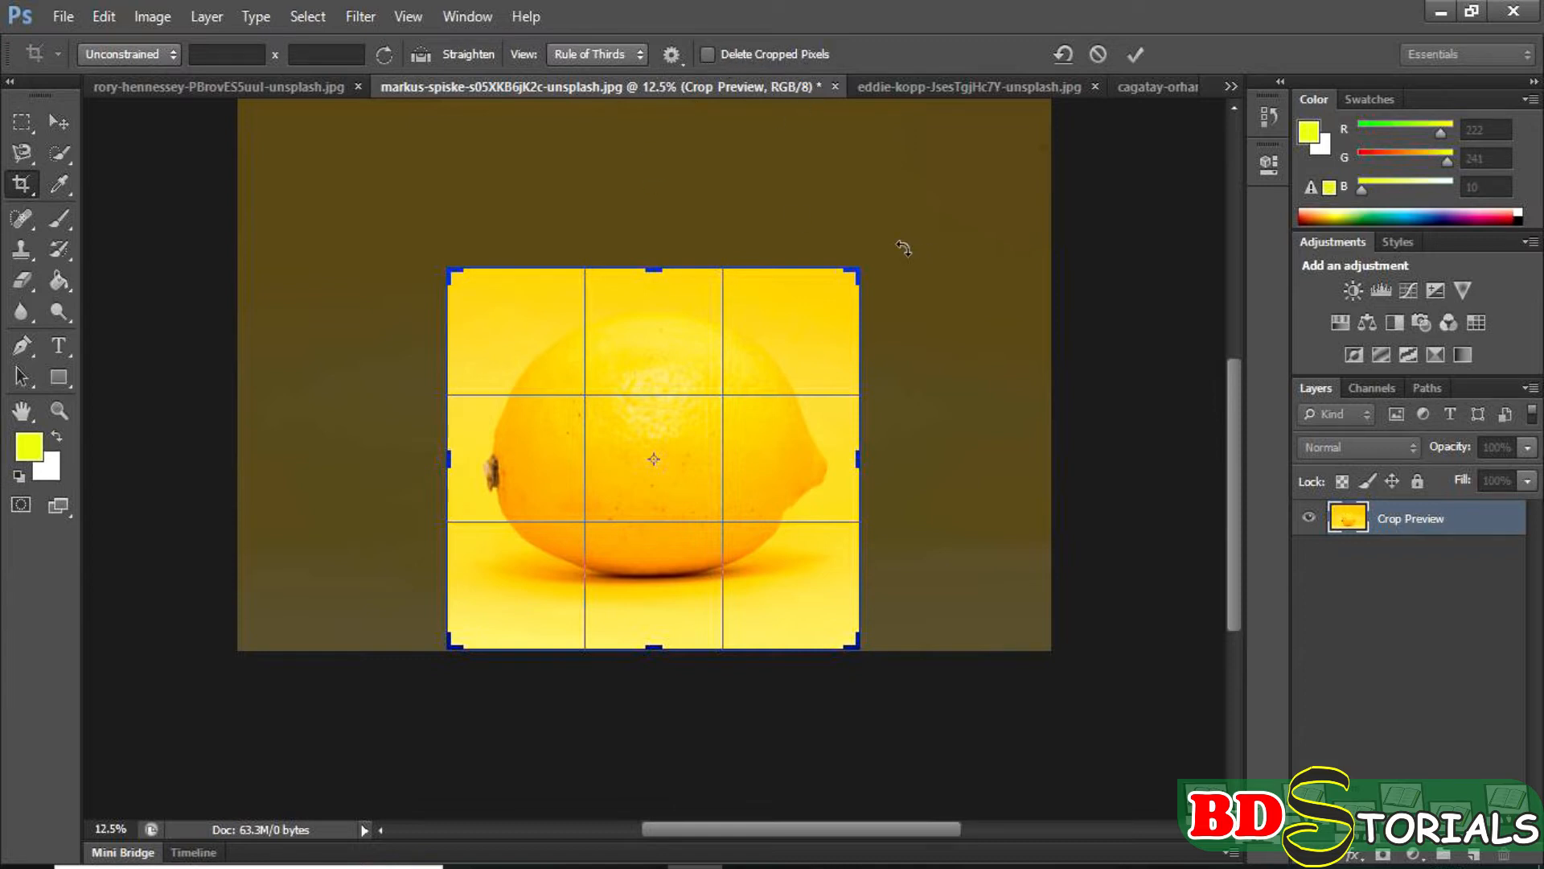
pyautogui.click(709, 55)
pyautogui.press('Return')
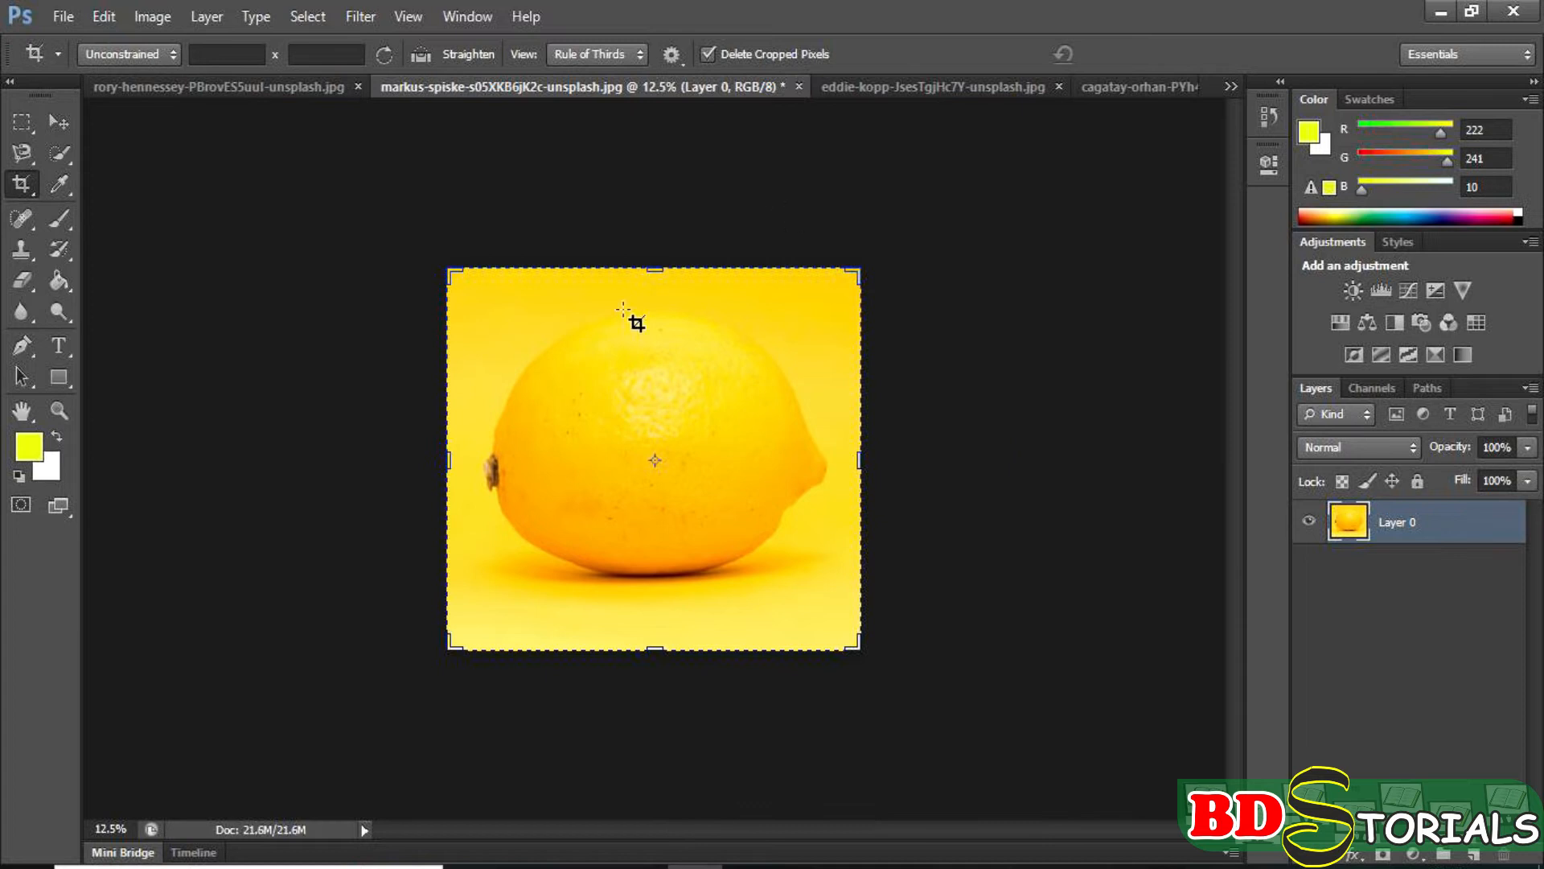
# Bring up the crop frame on the lemon photo again, disable Delete Cropped Pixels and apply the crop.
pyautogui.moveTo(449, 269)
pyautogui.mouseDown()
pyautogui.moveTo(438, 250)
pyautogui.moveTo(449, 269)
pyautogui.mouseUp()
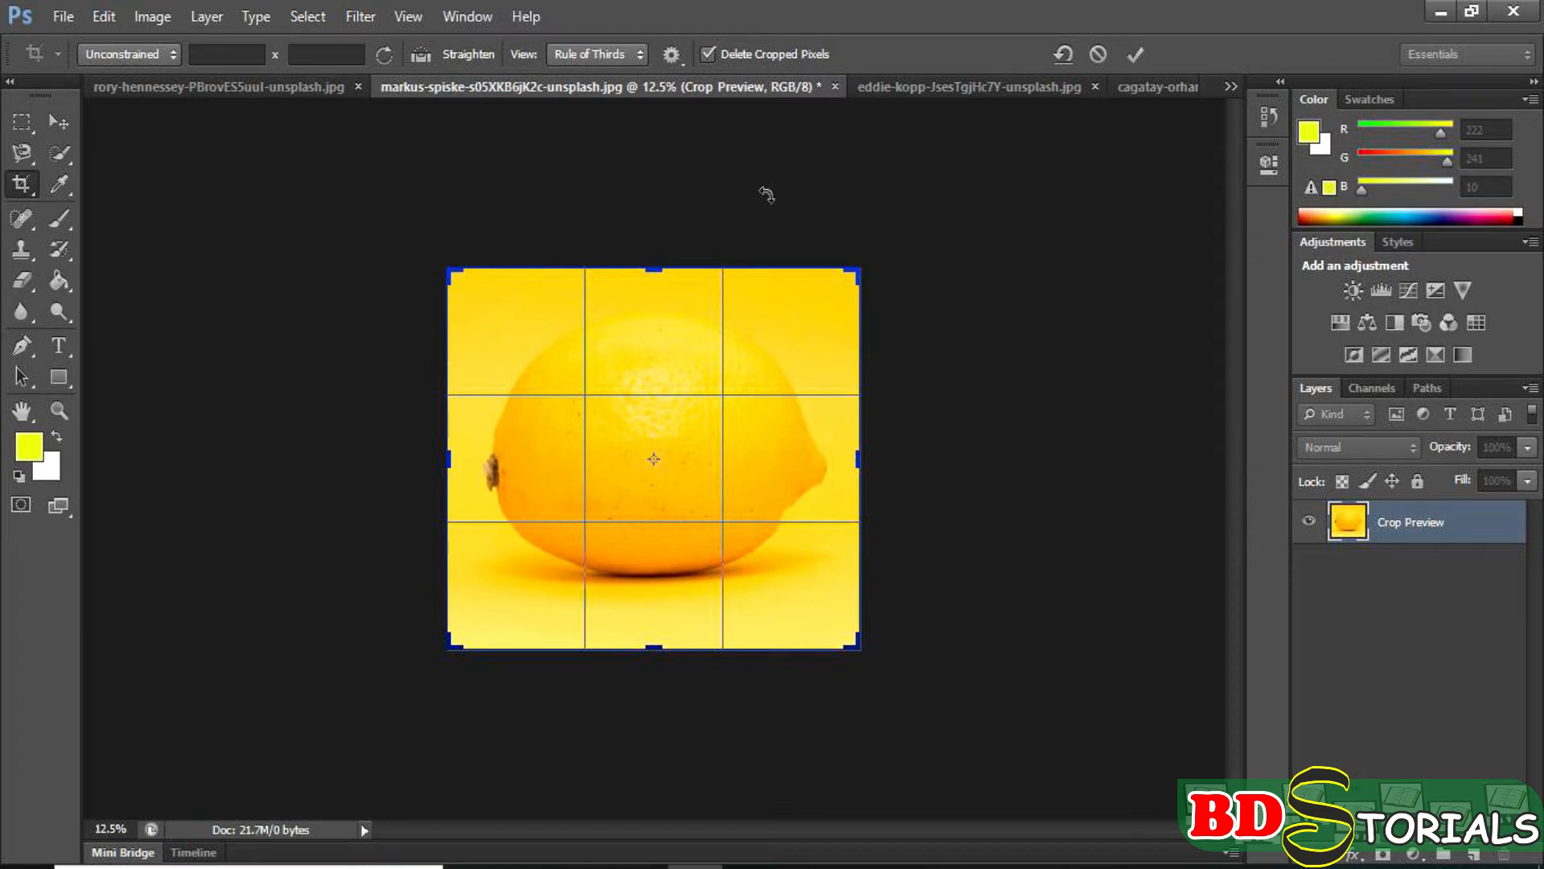
pyautogui.click(708, 55)
pyautogui.doubleClick(785, 300)
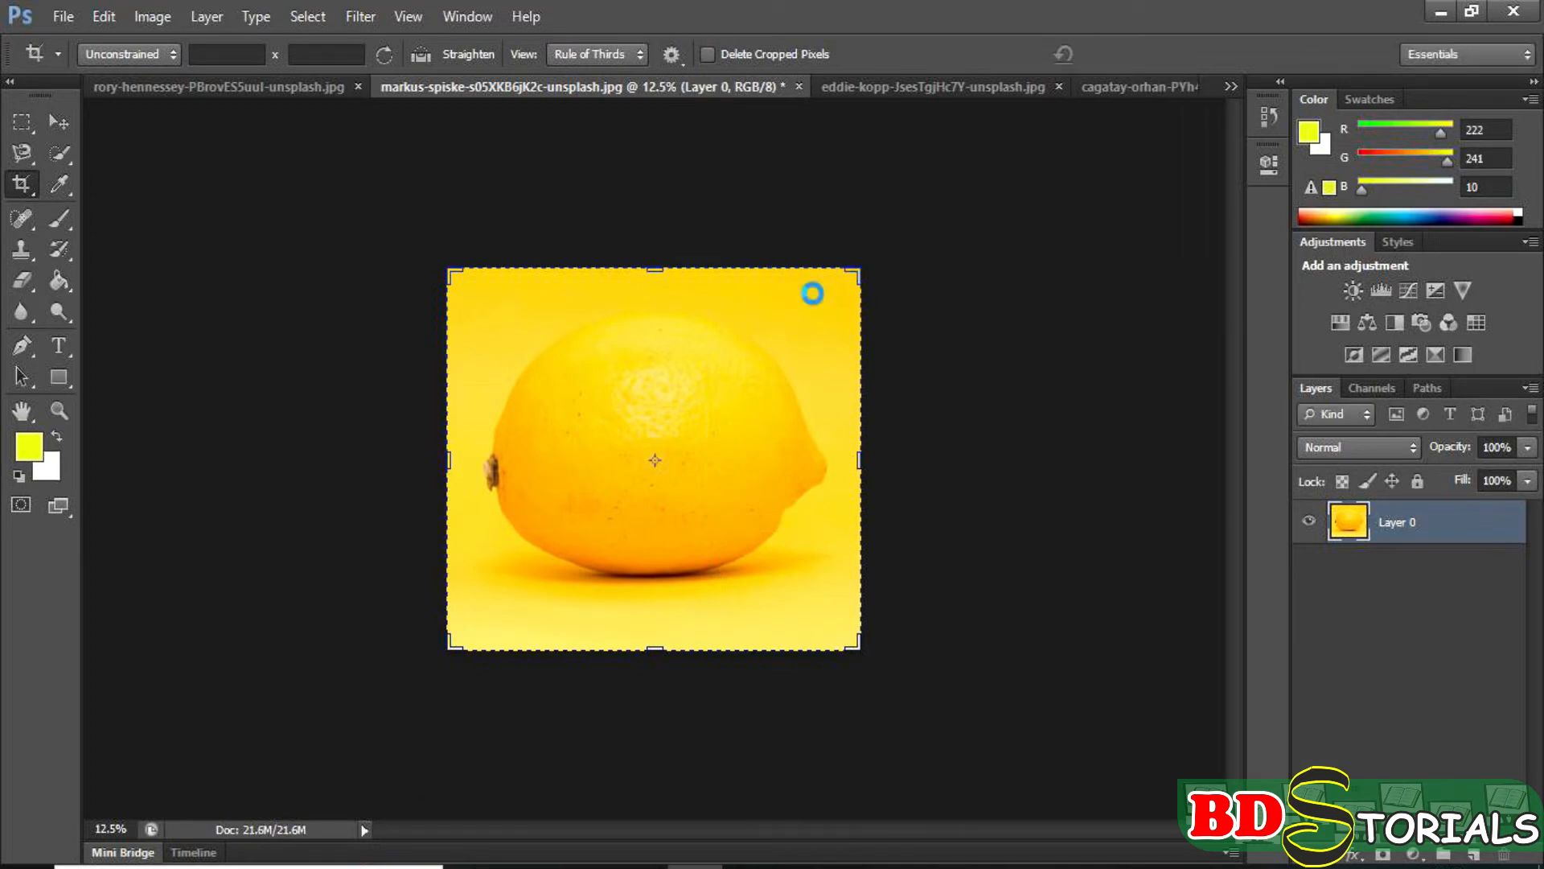
# Undo the crops to restore the full lemon photo and set the crop ratio to Original Ratio.
pyautogui.hotkey('ctrl', 'z')
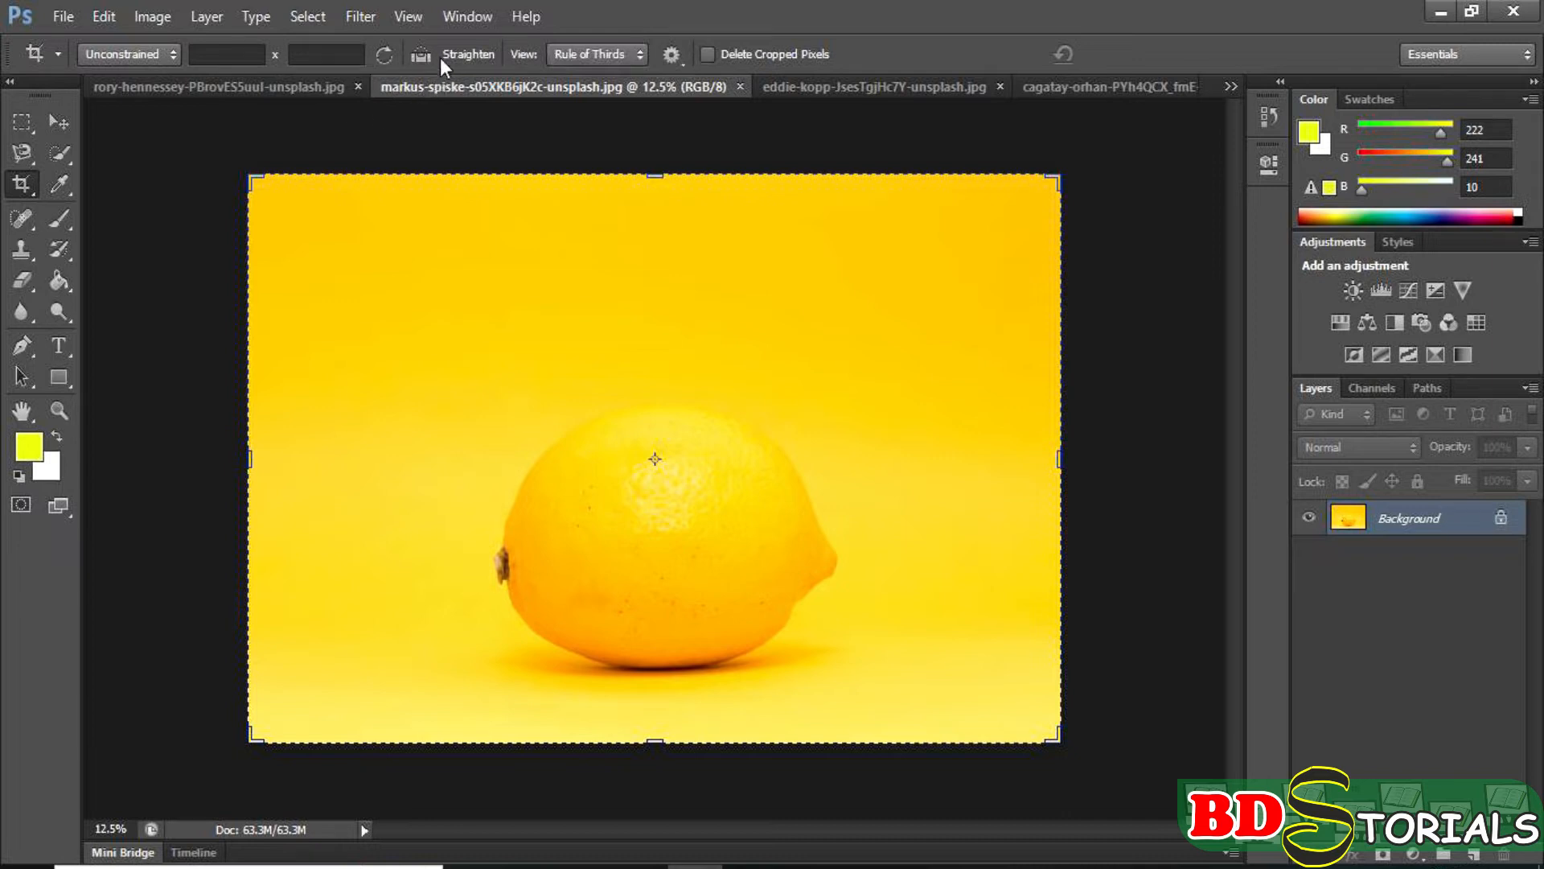
pyautogui.click(172, 55)
pyautogui.click(172, 54)
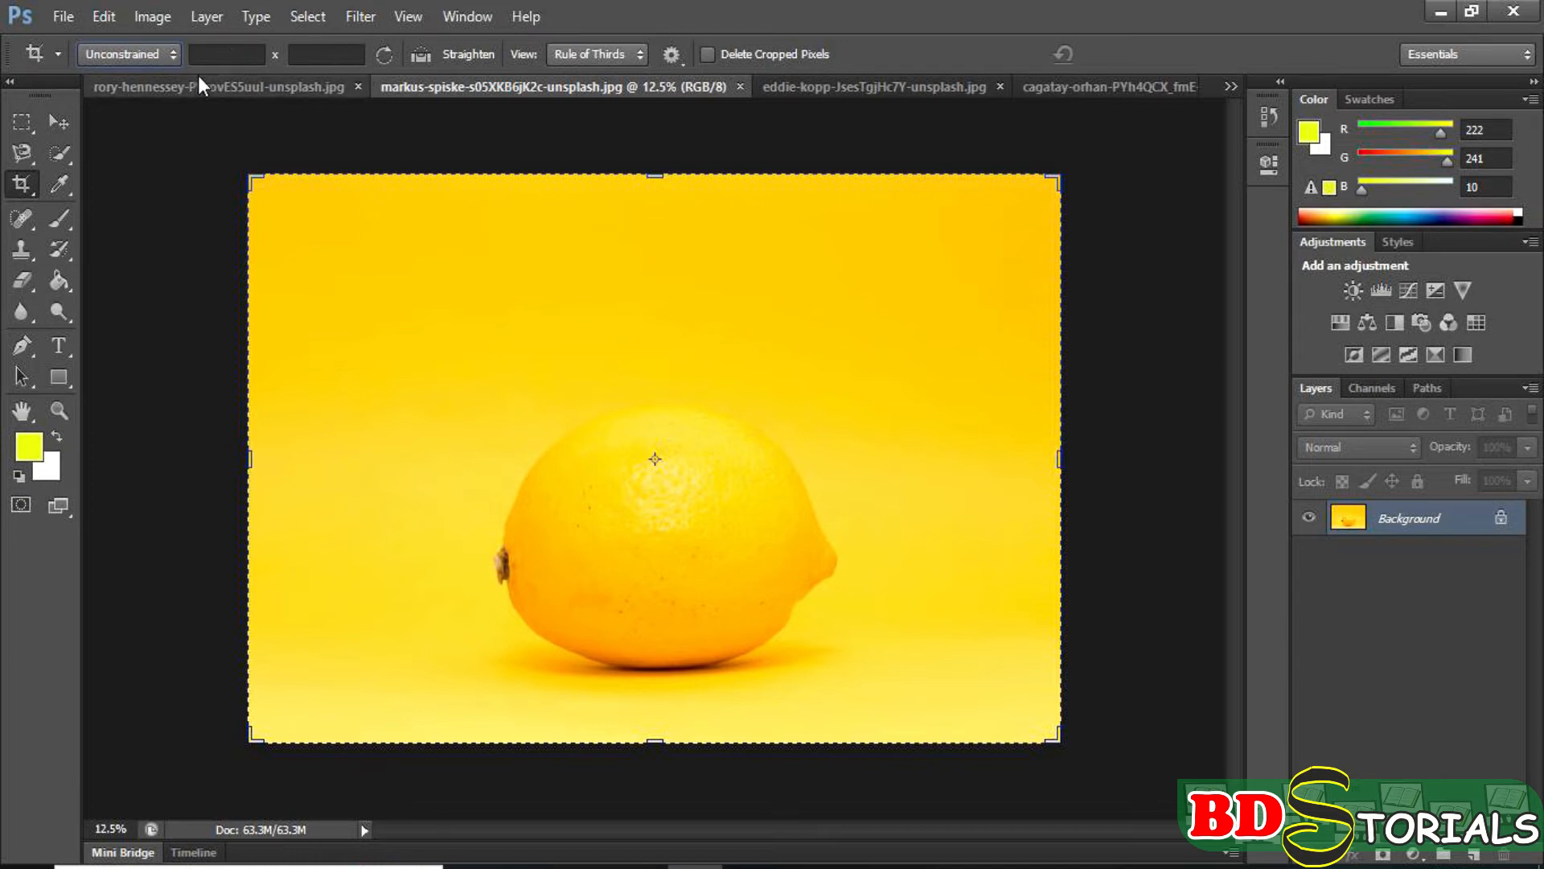
pyautogui.click(172, 58)
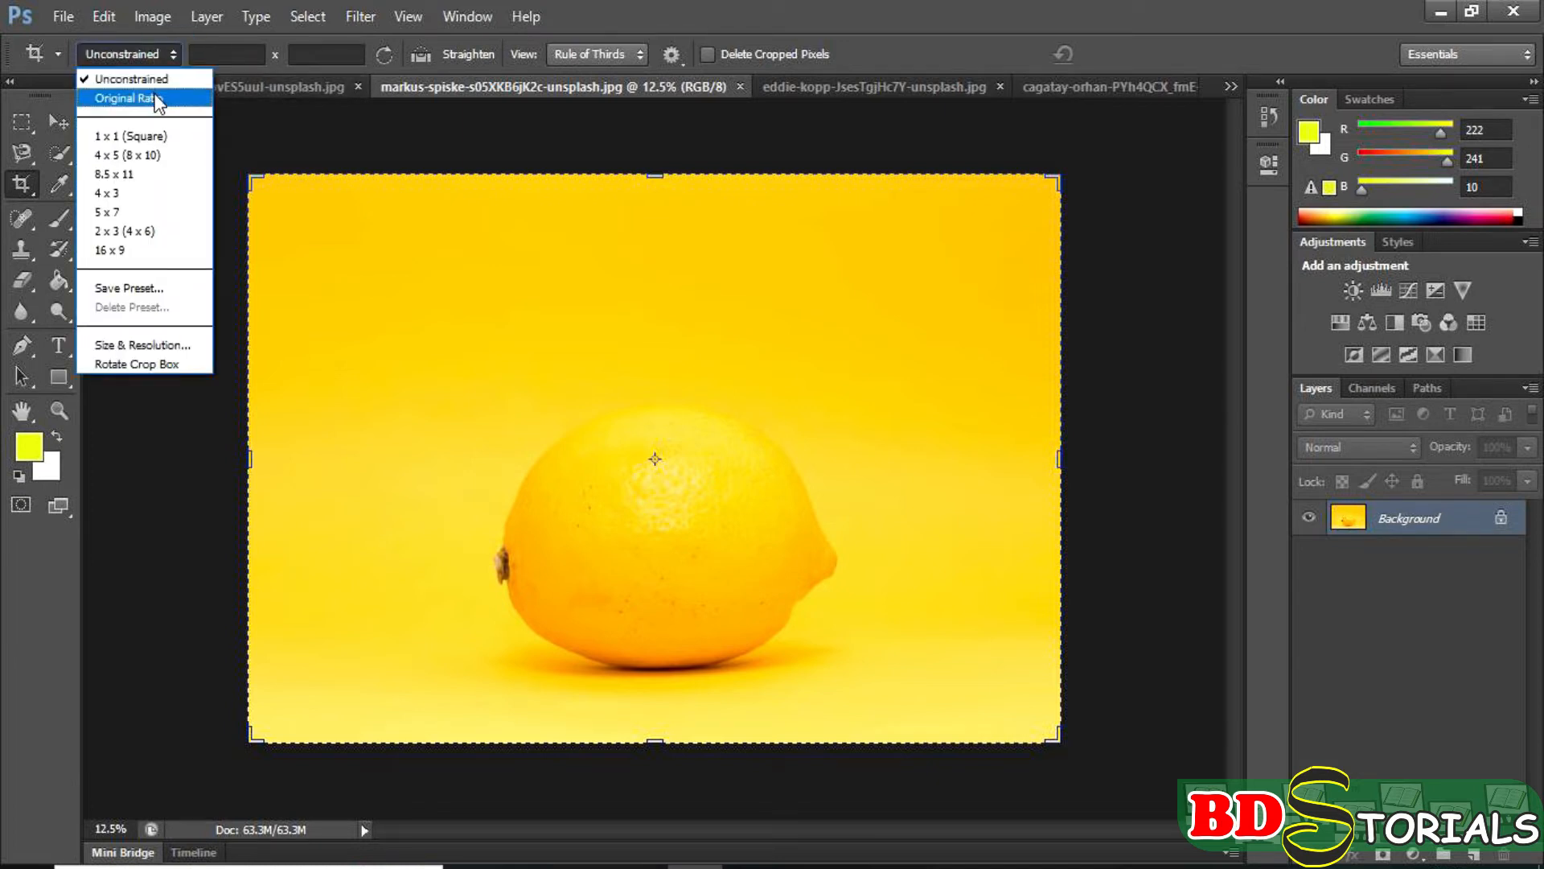
pyautogui.click(133, 97)
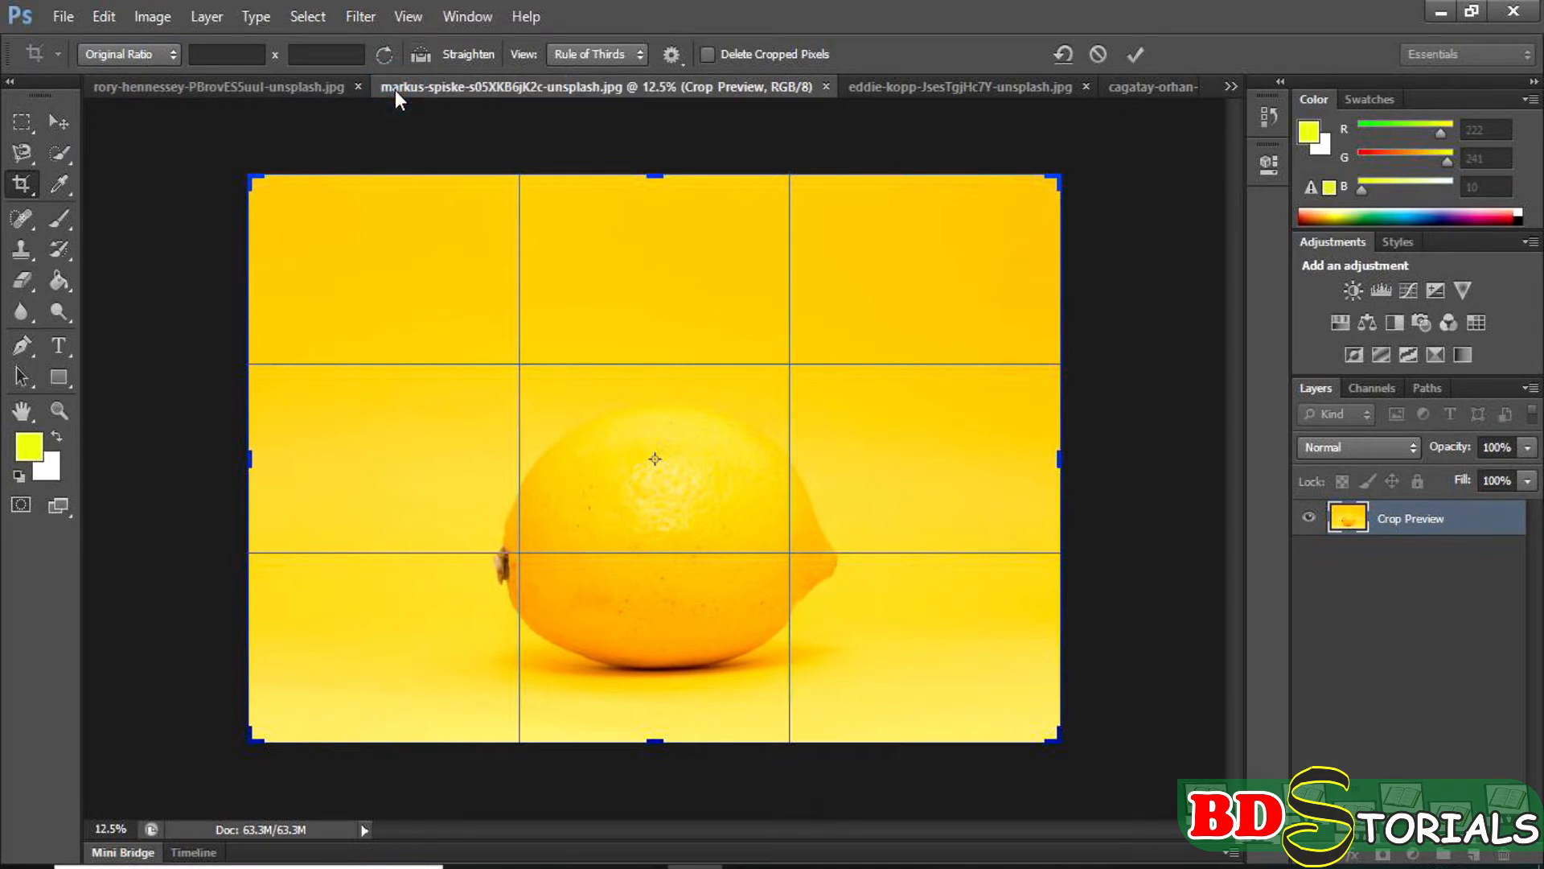
# Switch to the grassy hill landscape photo, straighten it along a slanted line across the distant mountains and apply the crop.
pyautogui.click(307, 83)
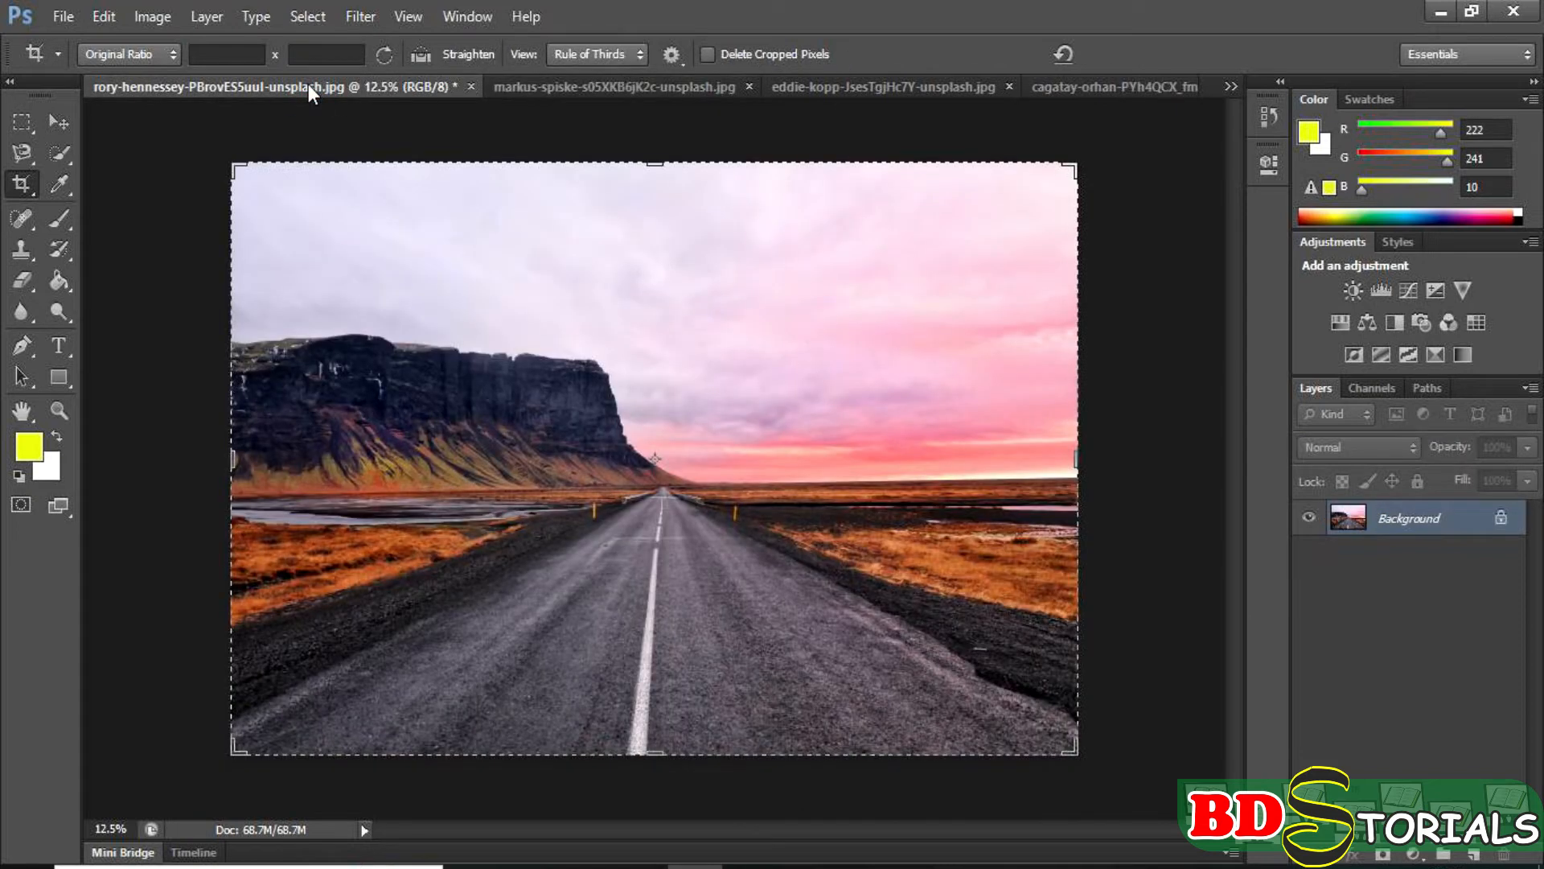
pyautogui.click(526, 85)
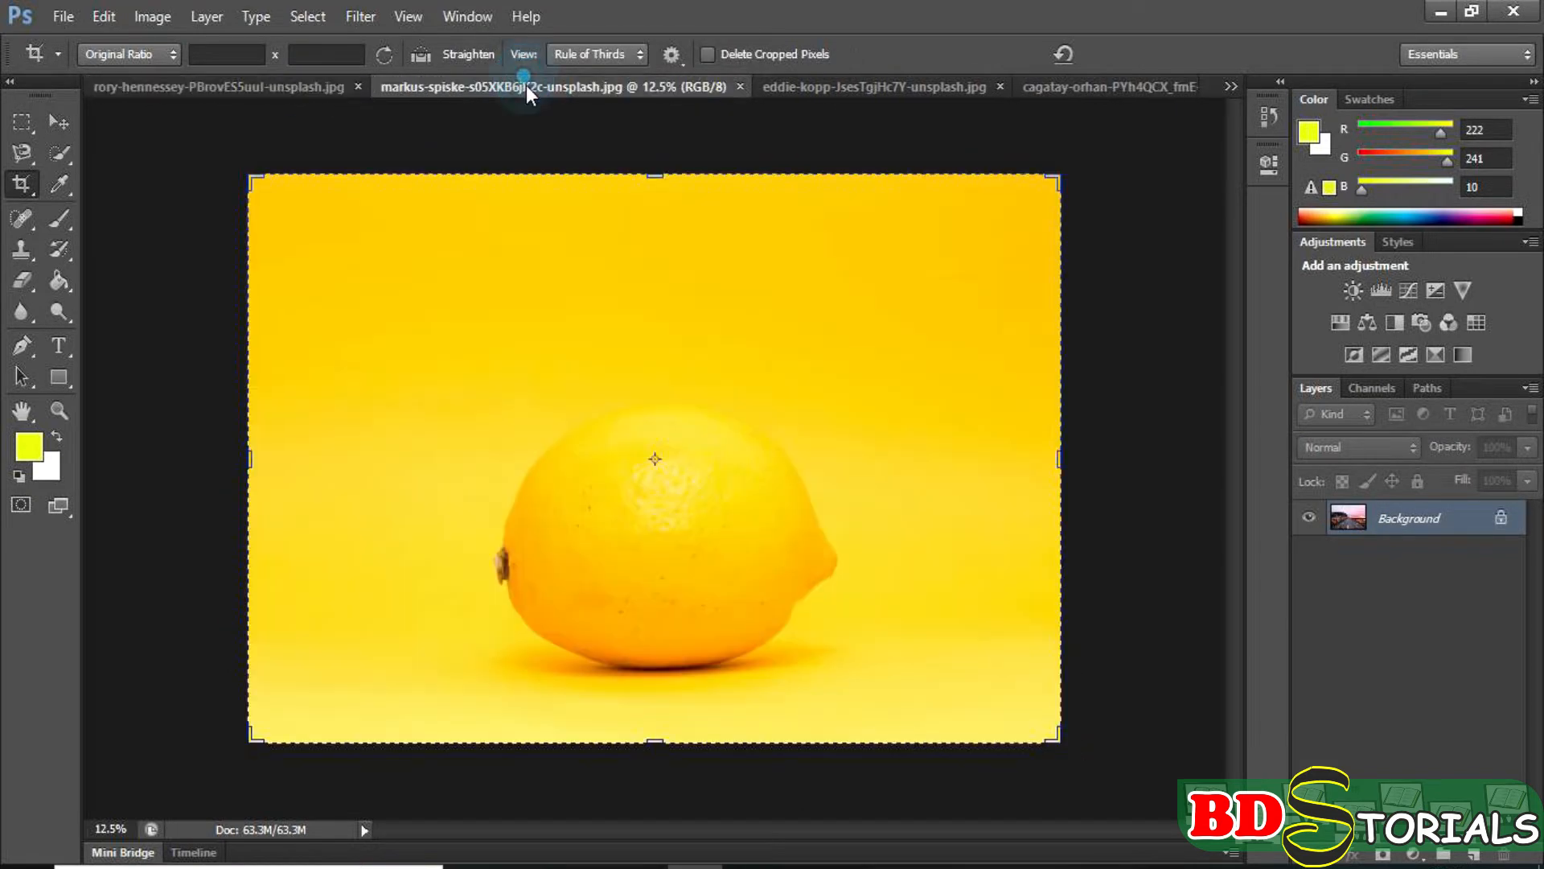
pyautogui.click(813, 93)
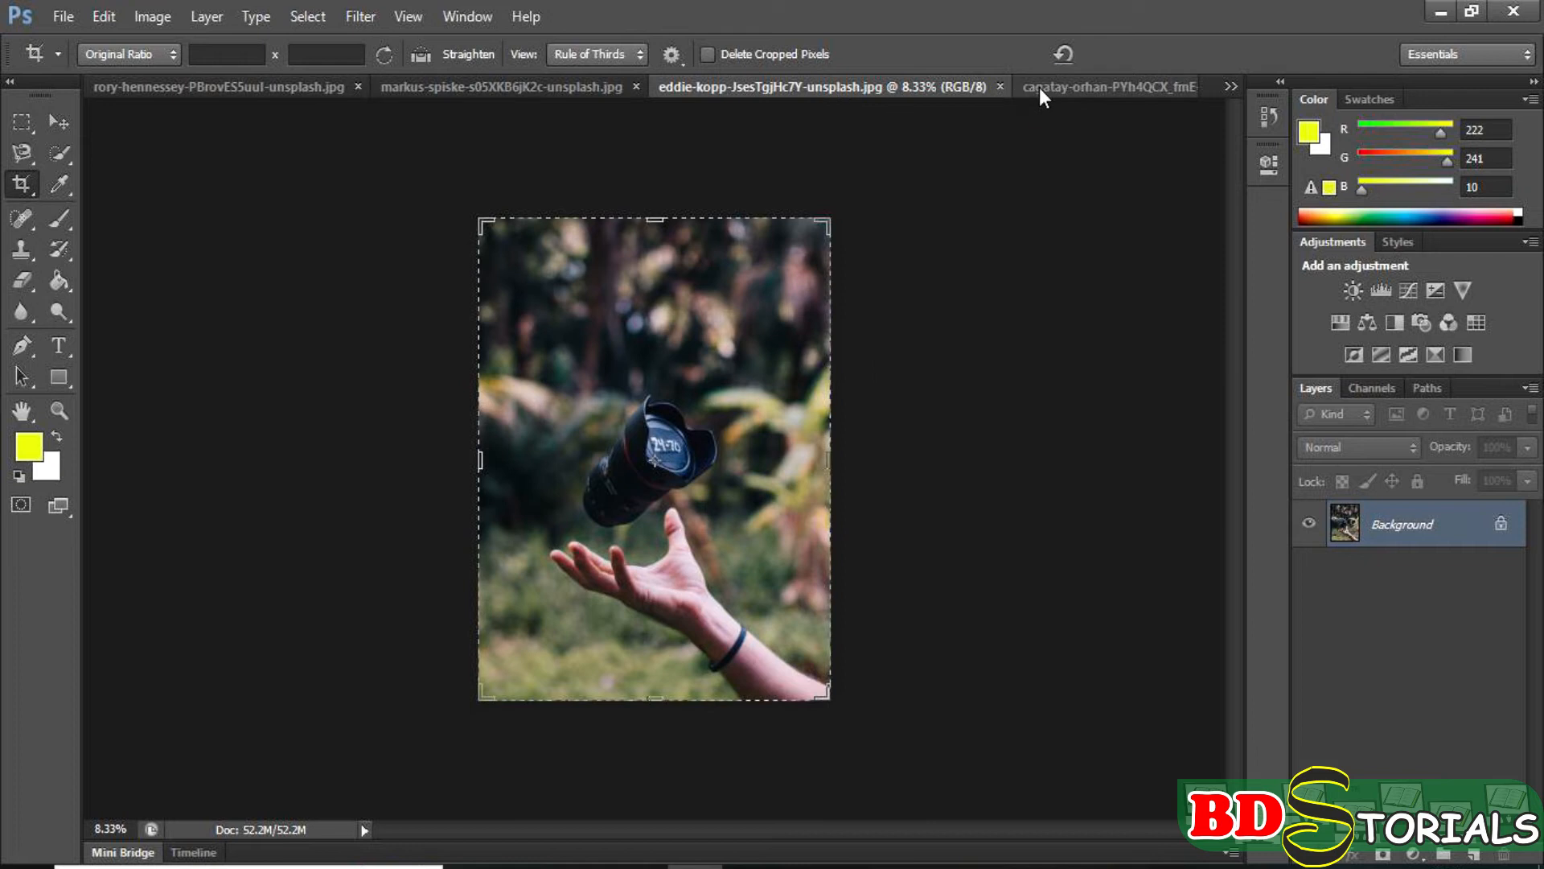
pyautogui.click(1126, 86)
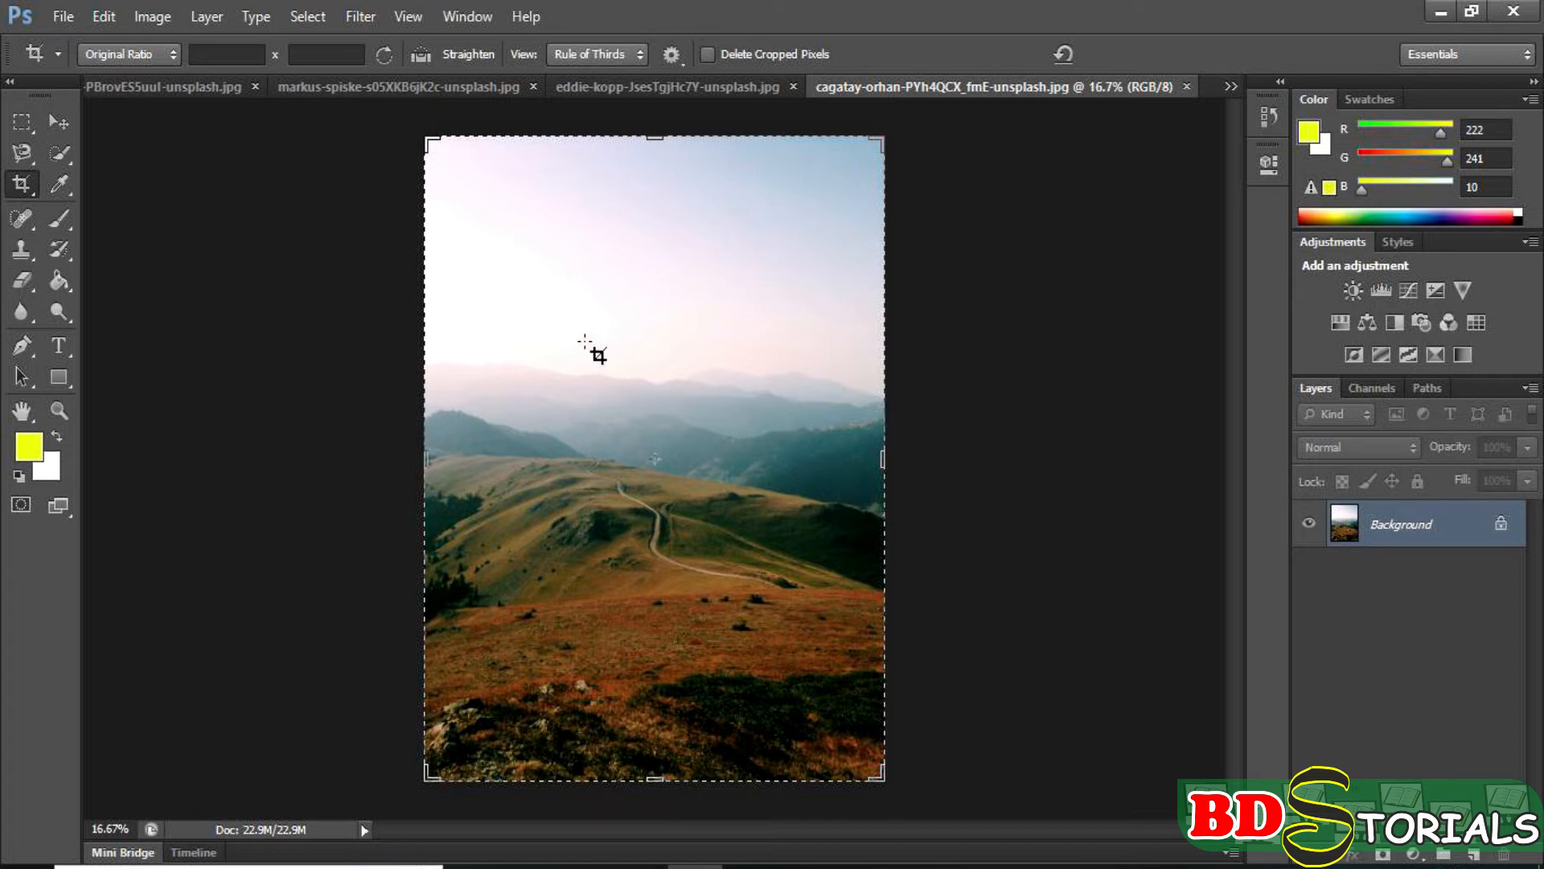
pyautogui.click(427, 53)
pyautogui.click(427, 361)
pyautogui.moveTo(427, 360); pyautogui.dragTo(883, 403)
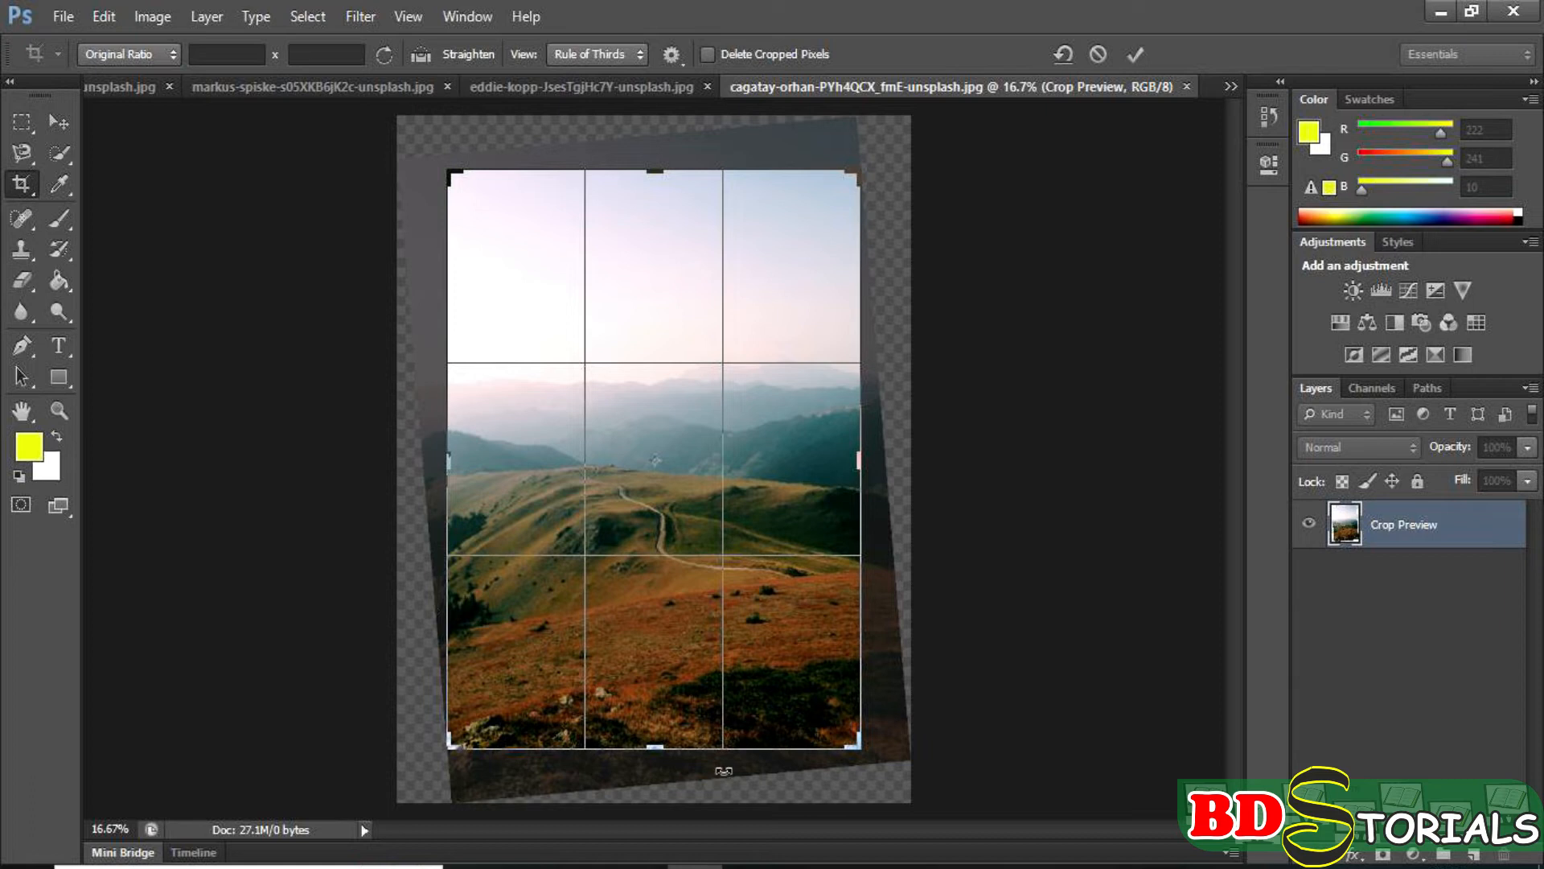
pyautogui.press('Return')
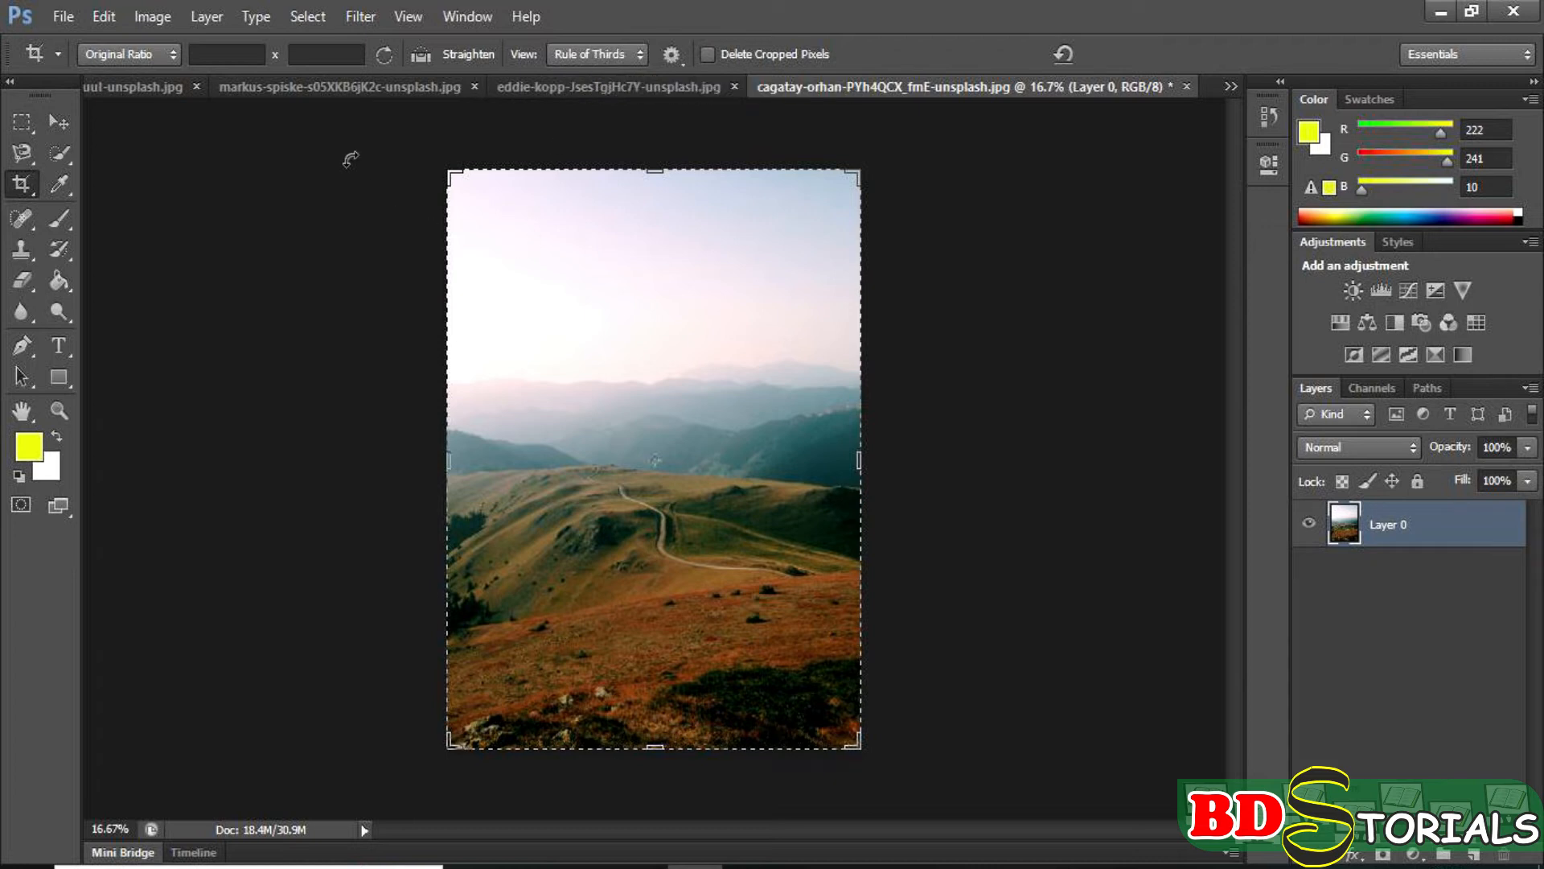
# Switch to the photo of the falling lens and crop it down to the hand, using the Rule of Thirds overlay.
pyautogui.click(318, 90)
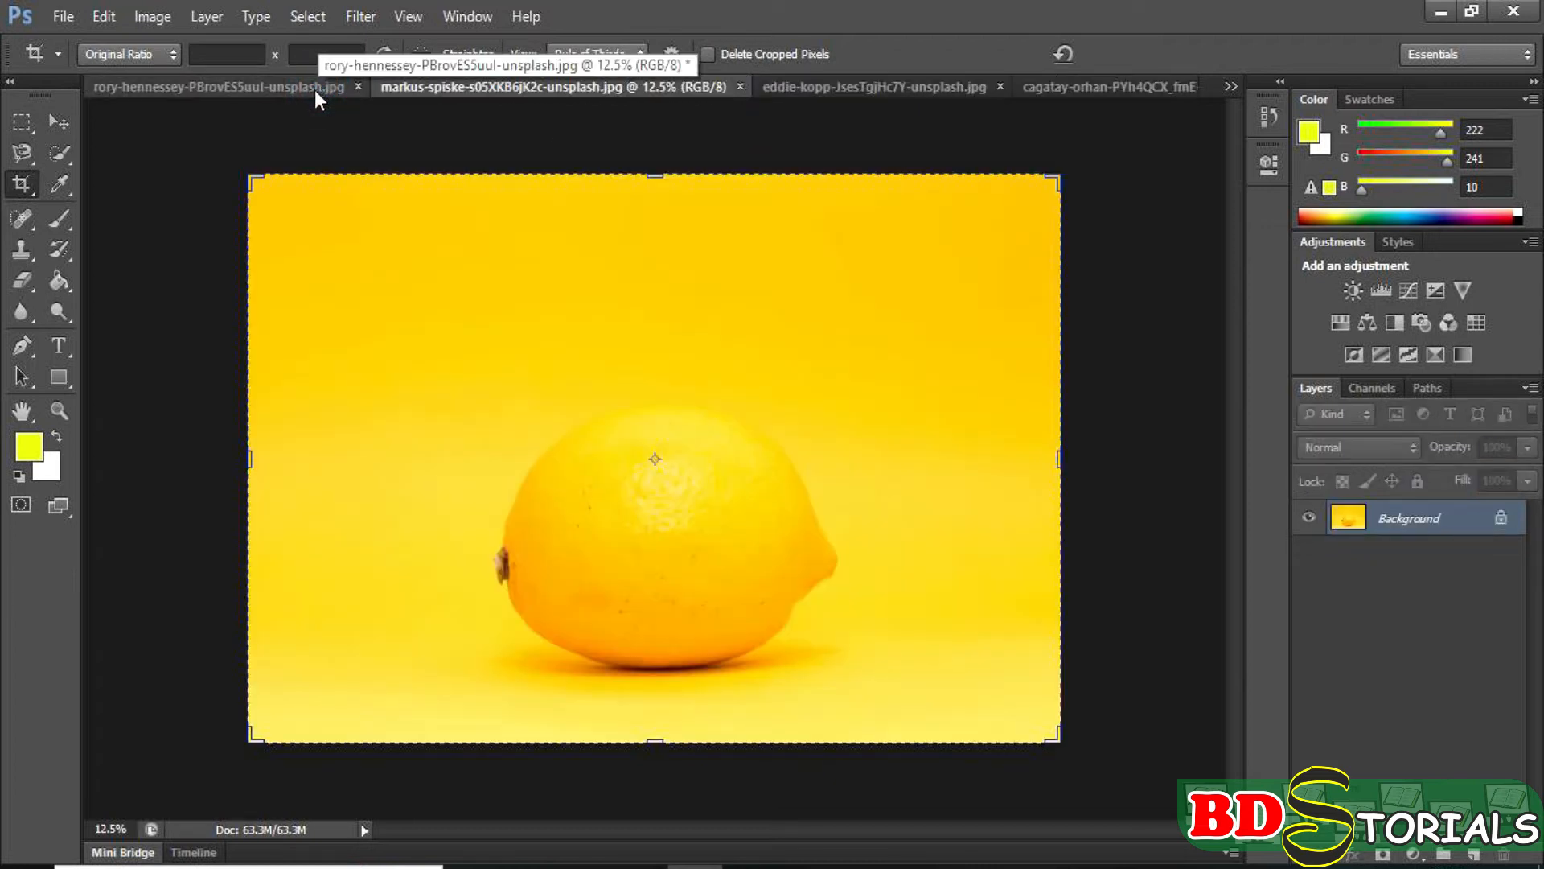
pyautogui.click(806, 85)
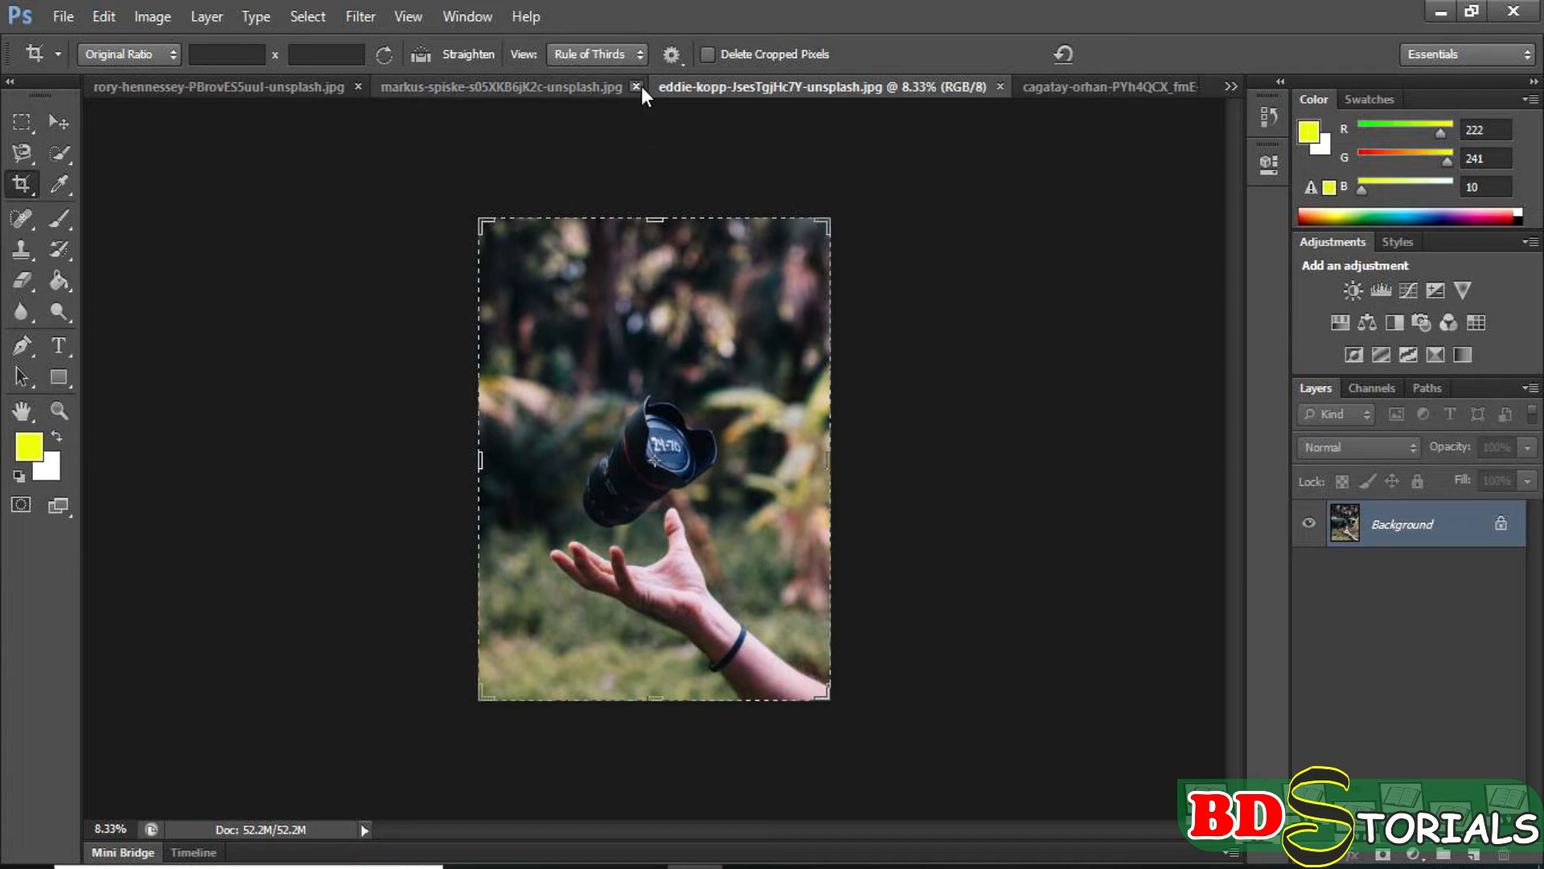
pyautogui.click(595, 54)
pyautogui.click(605, 74)
pyautogui.moveTo(489, 224); pyautogui.dragTo(829, 687)
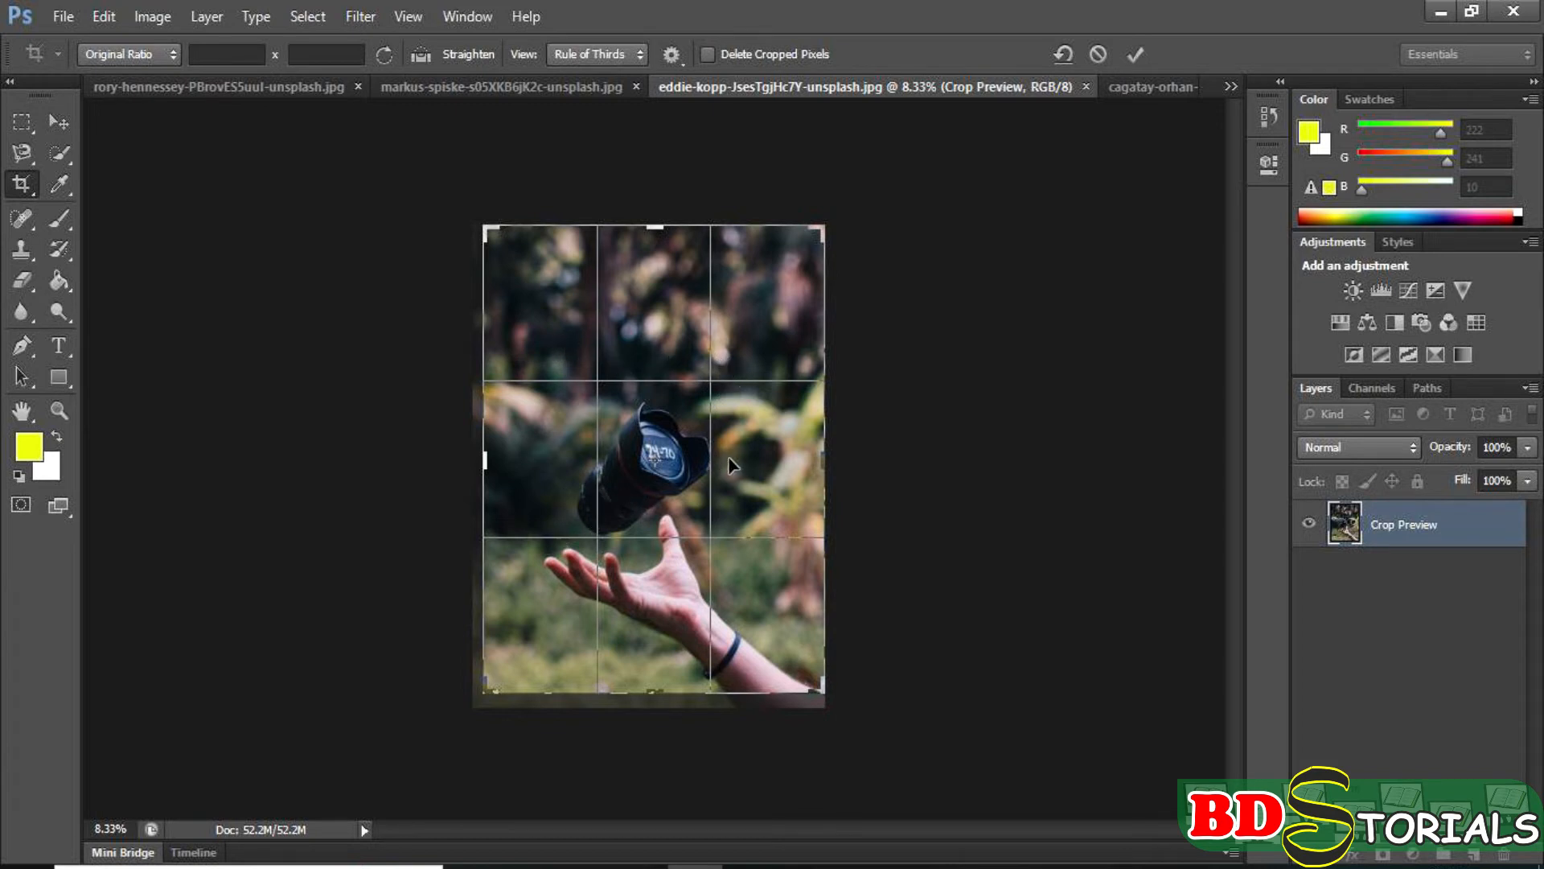
pyautogui.moveTo(818, 228); pyautogui.dragTo(797, 254)
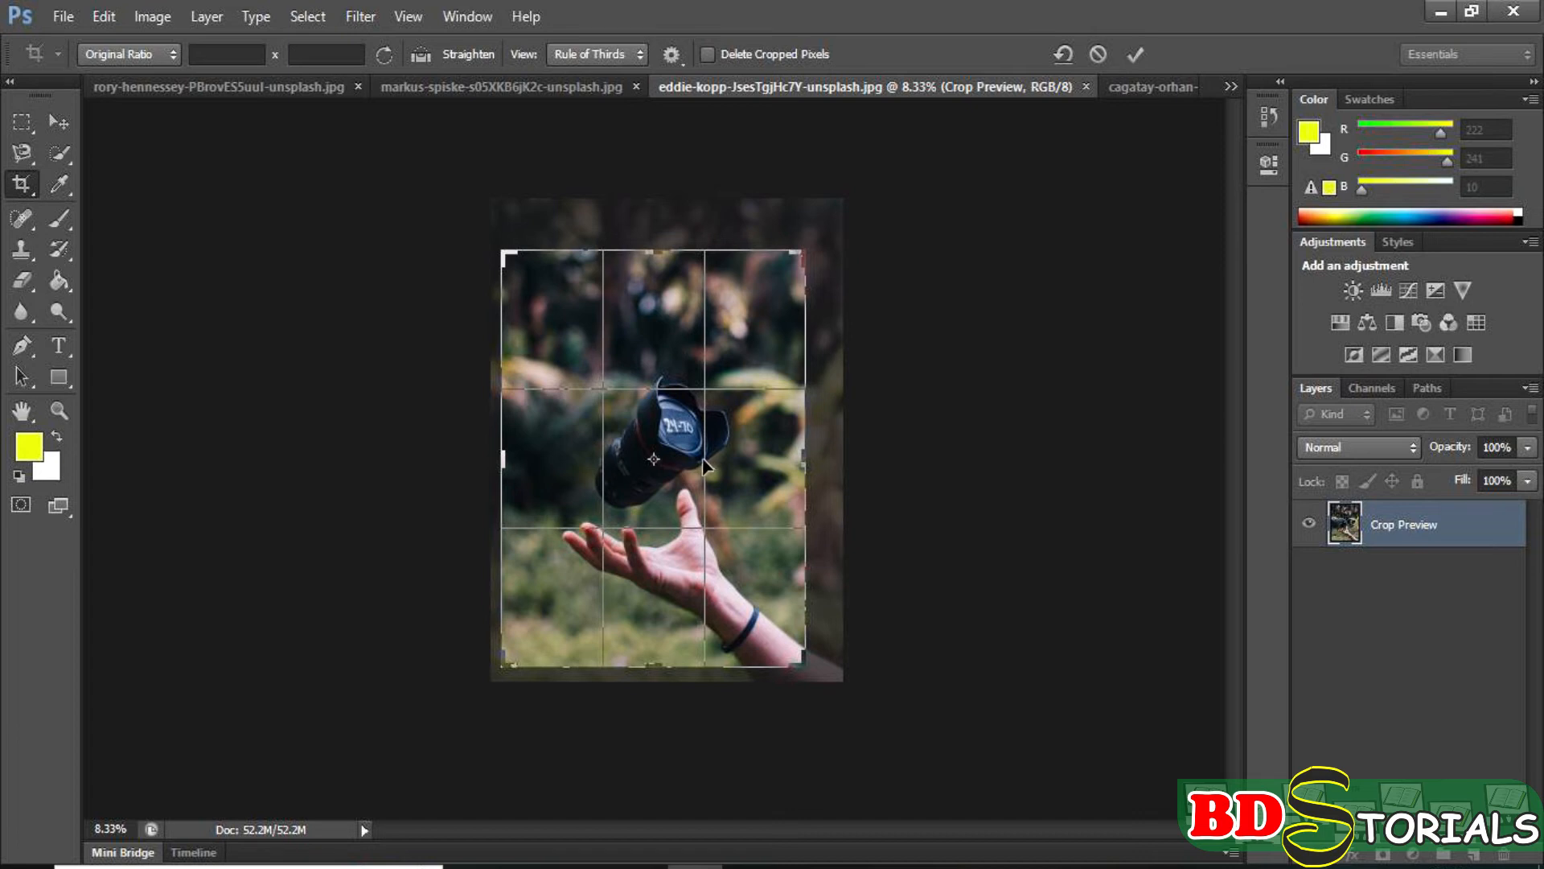
pyautogui.moveTo(803, 253); pyautogui.dragTo(798, 401)
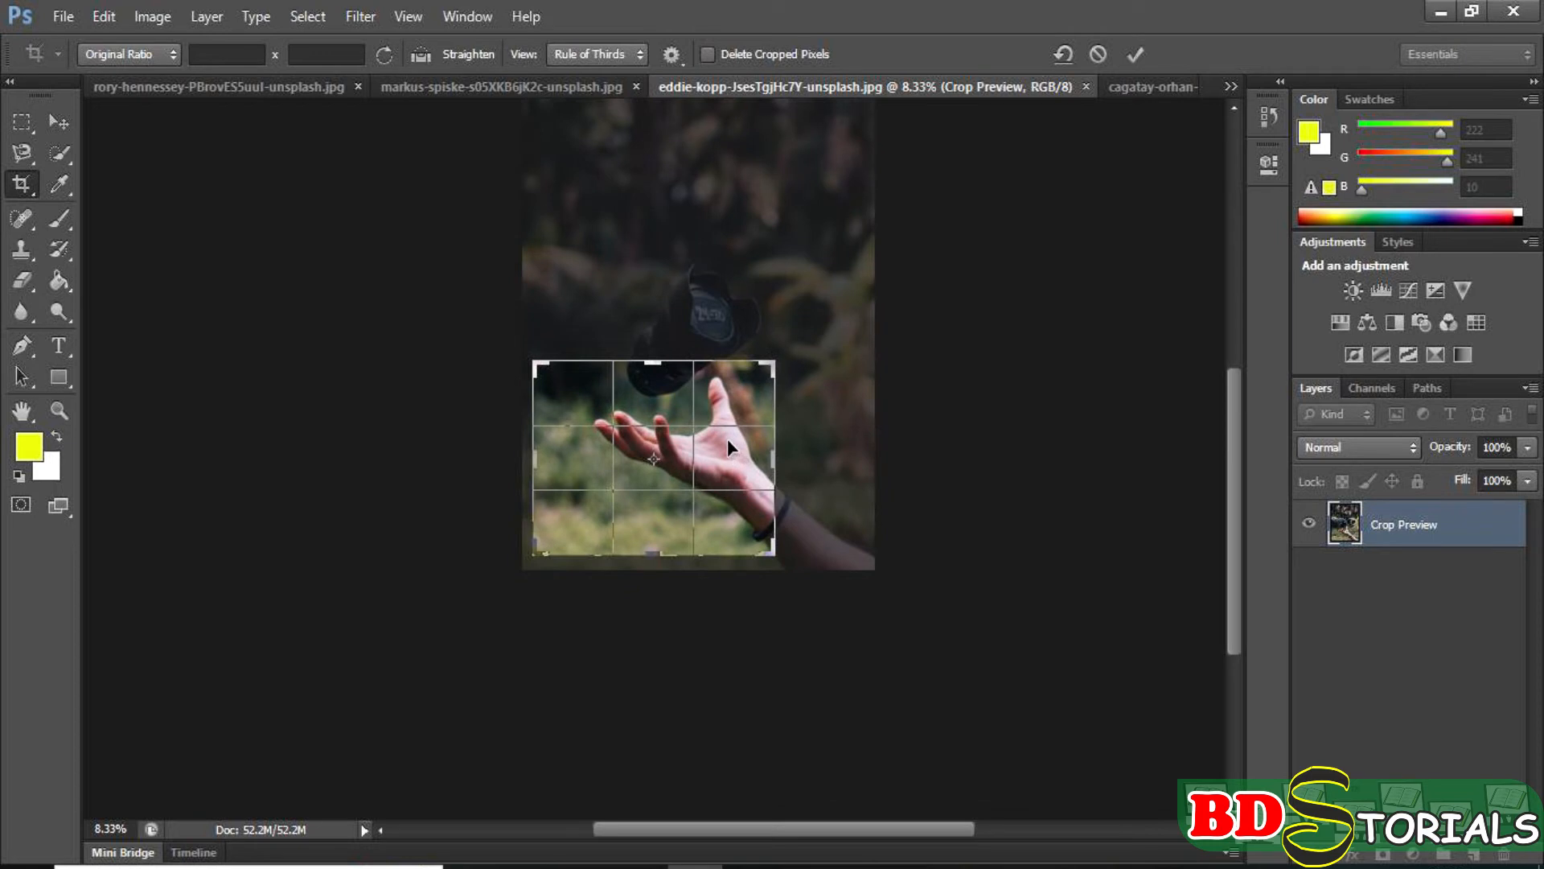
pyautogui.press('Return')
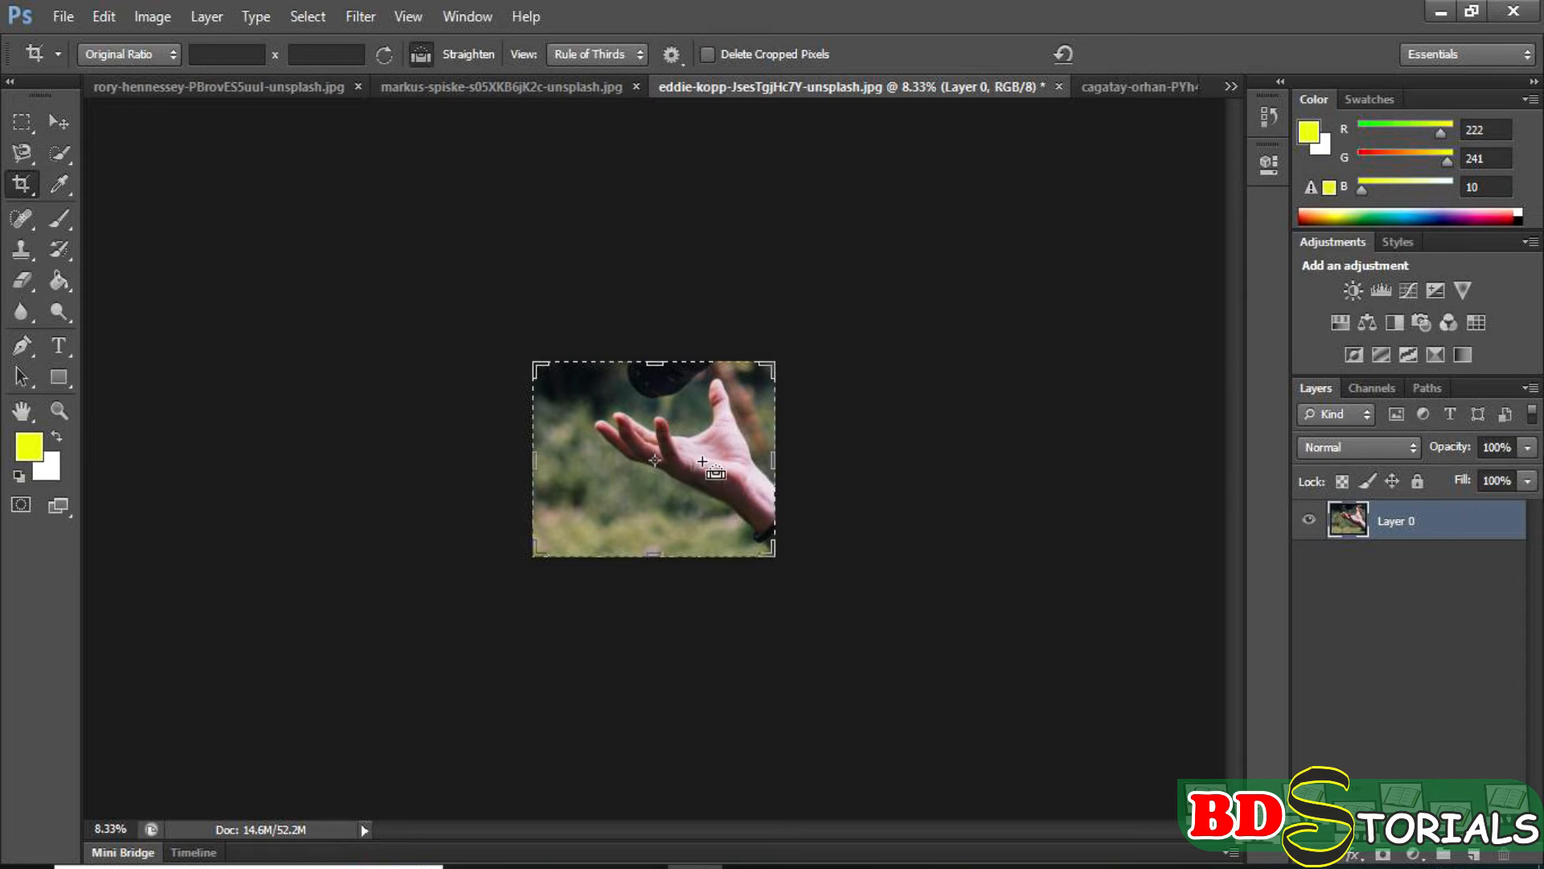
# Undo the hand crop and draw a crop frame around nearly the whole lens photo with the Grid overlay.
pyautogui.hotkey('ctrl', 'z')
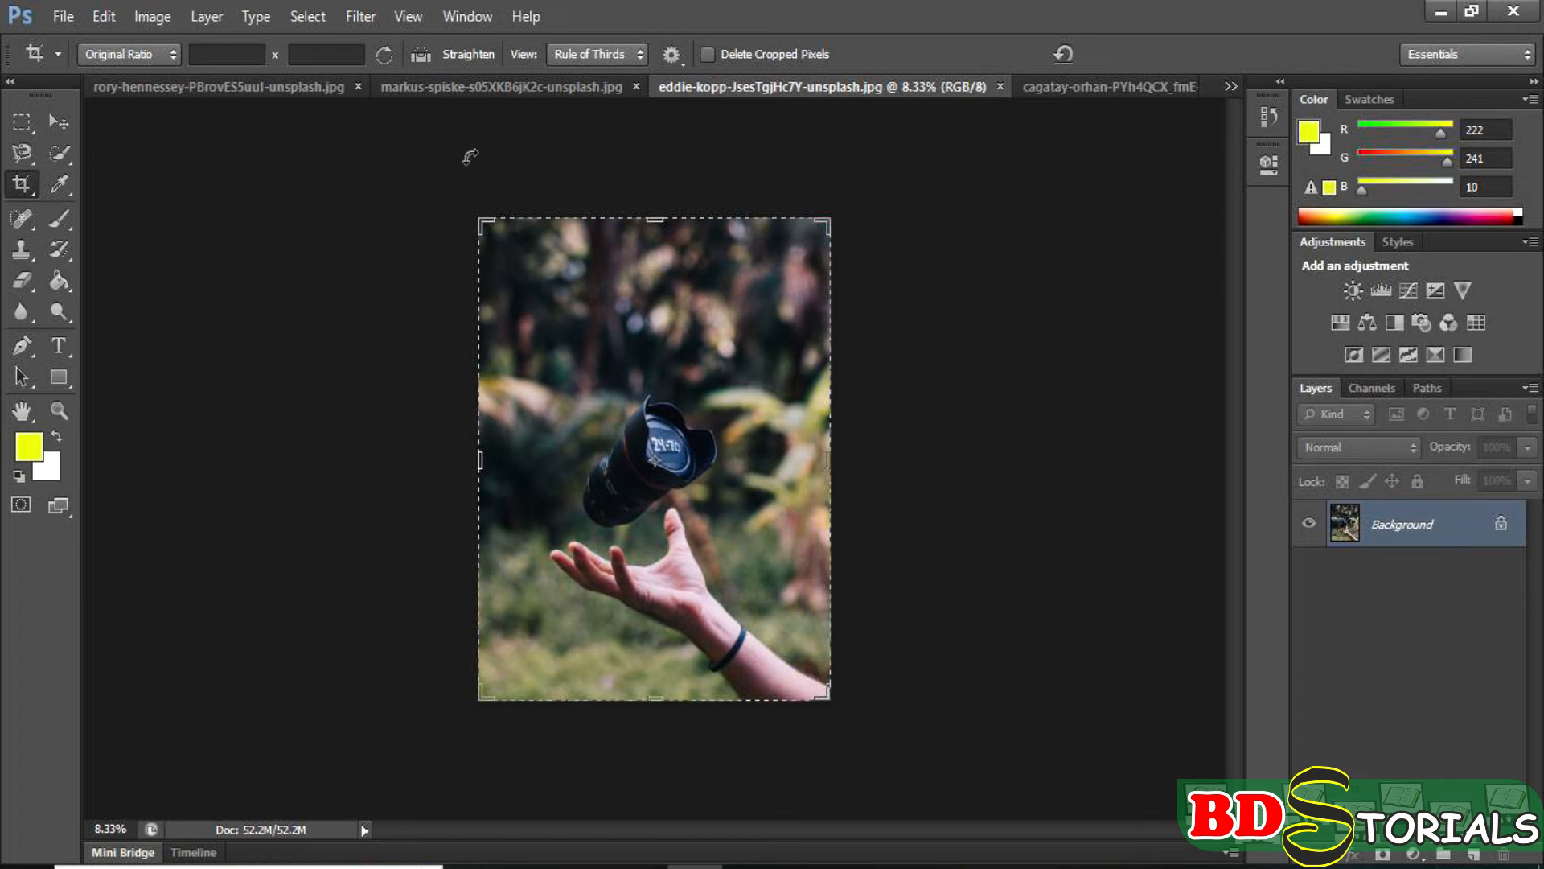
pyautogui.click(643, 57)
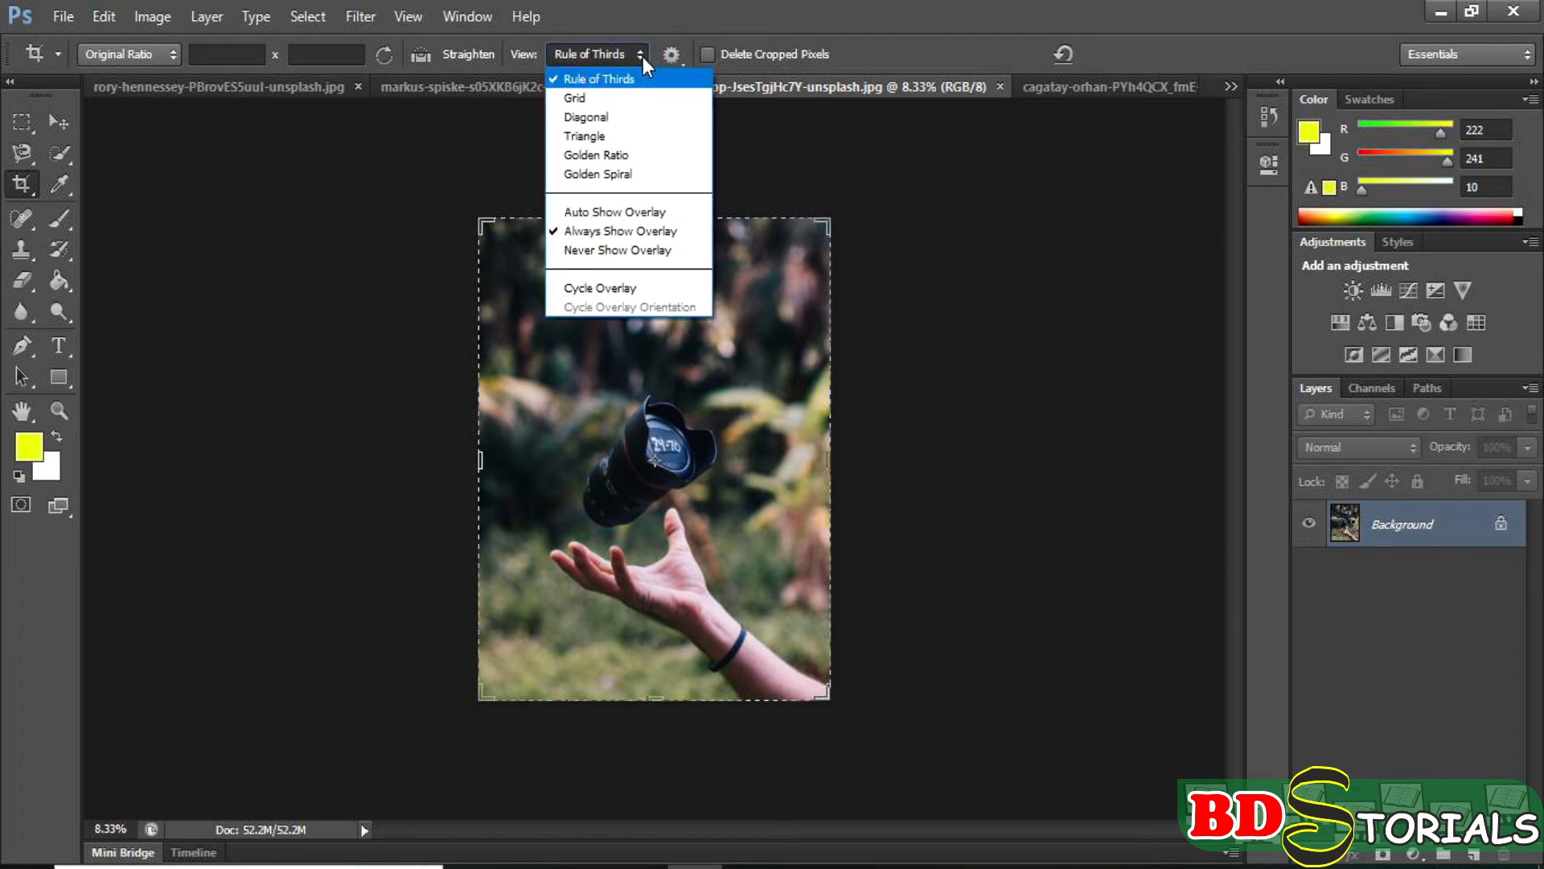
pyautogui.click(615, 103)
pyautogui.moveTo(488, 225); pyautogui.dragTo(818, 686)
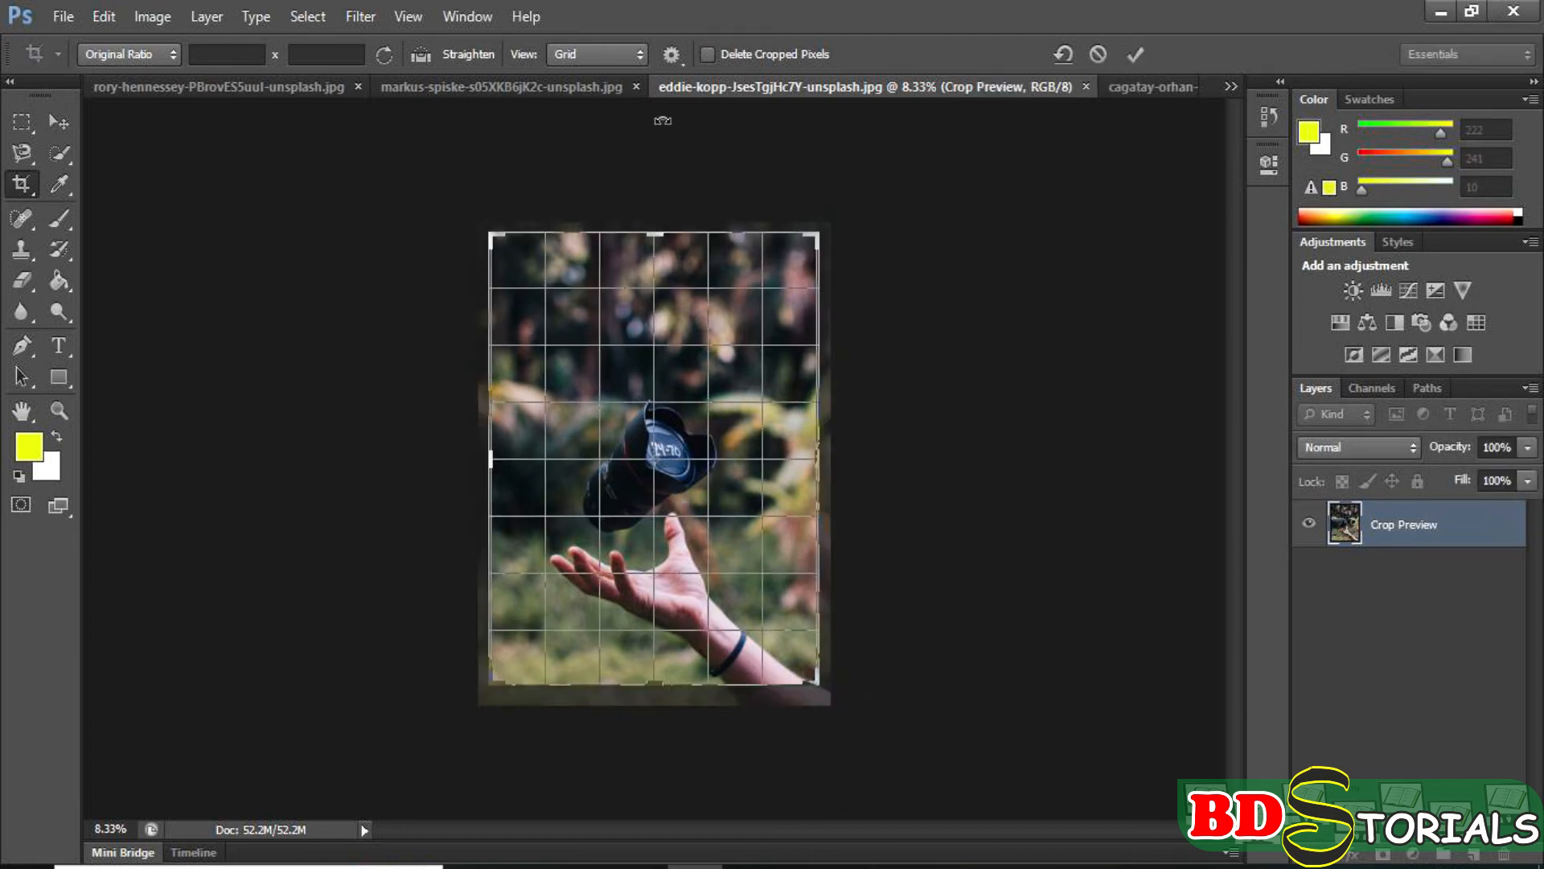
# Preview the Diagonal, Triangle, Golden Ratio and Golden Spiral overlays in turn on the lens photo's crop frame.
pyautogui.click(641, 58)
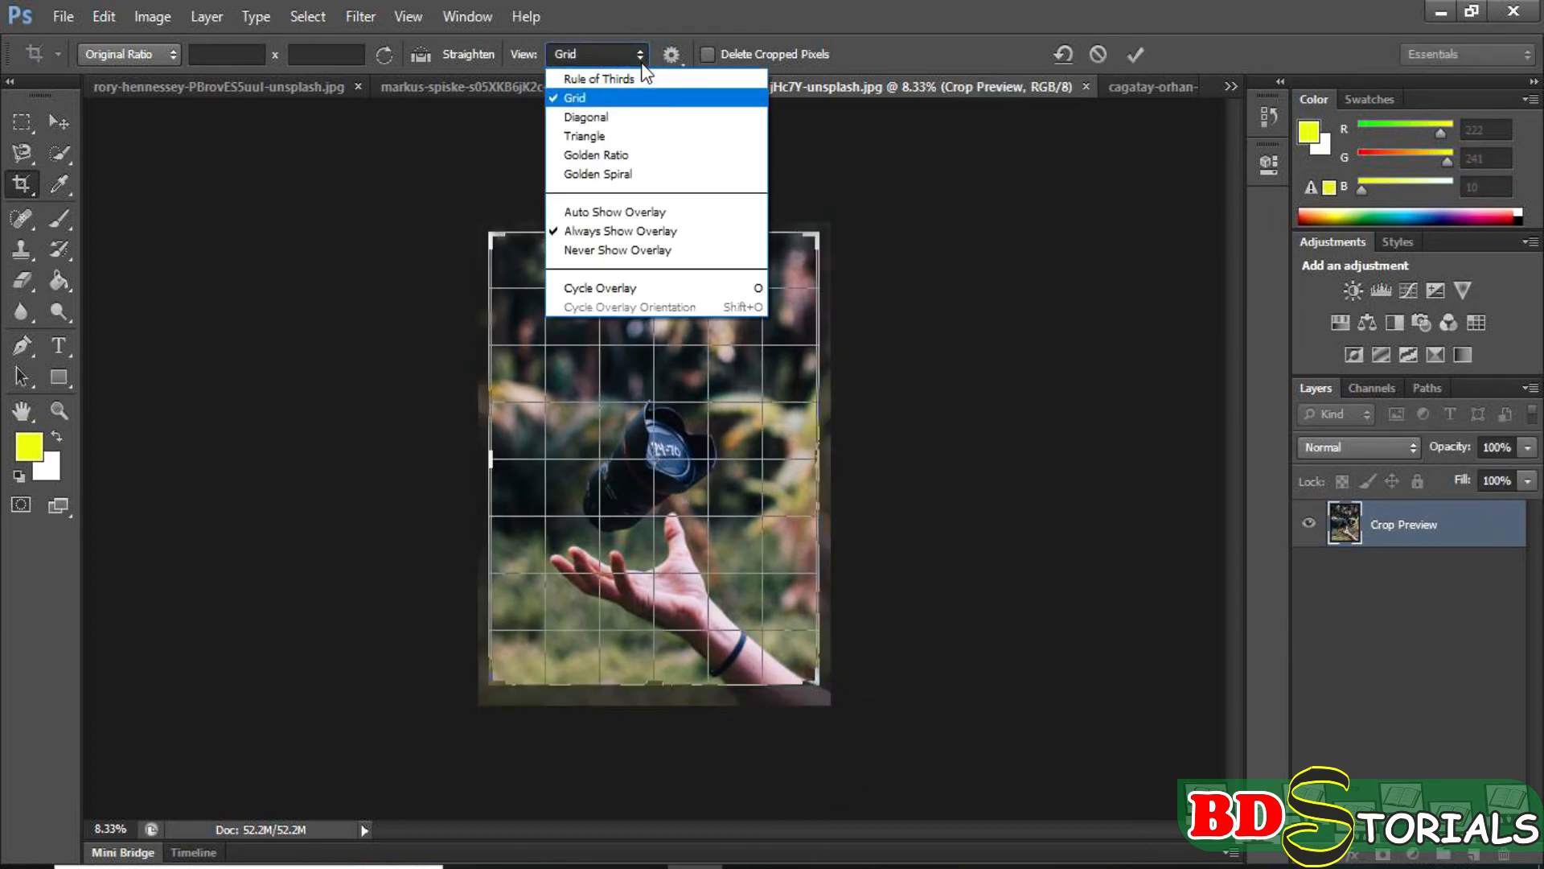
pyautogui.click(621, 117)
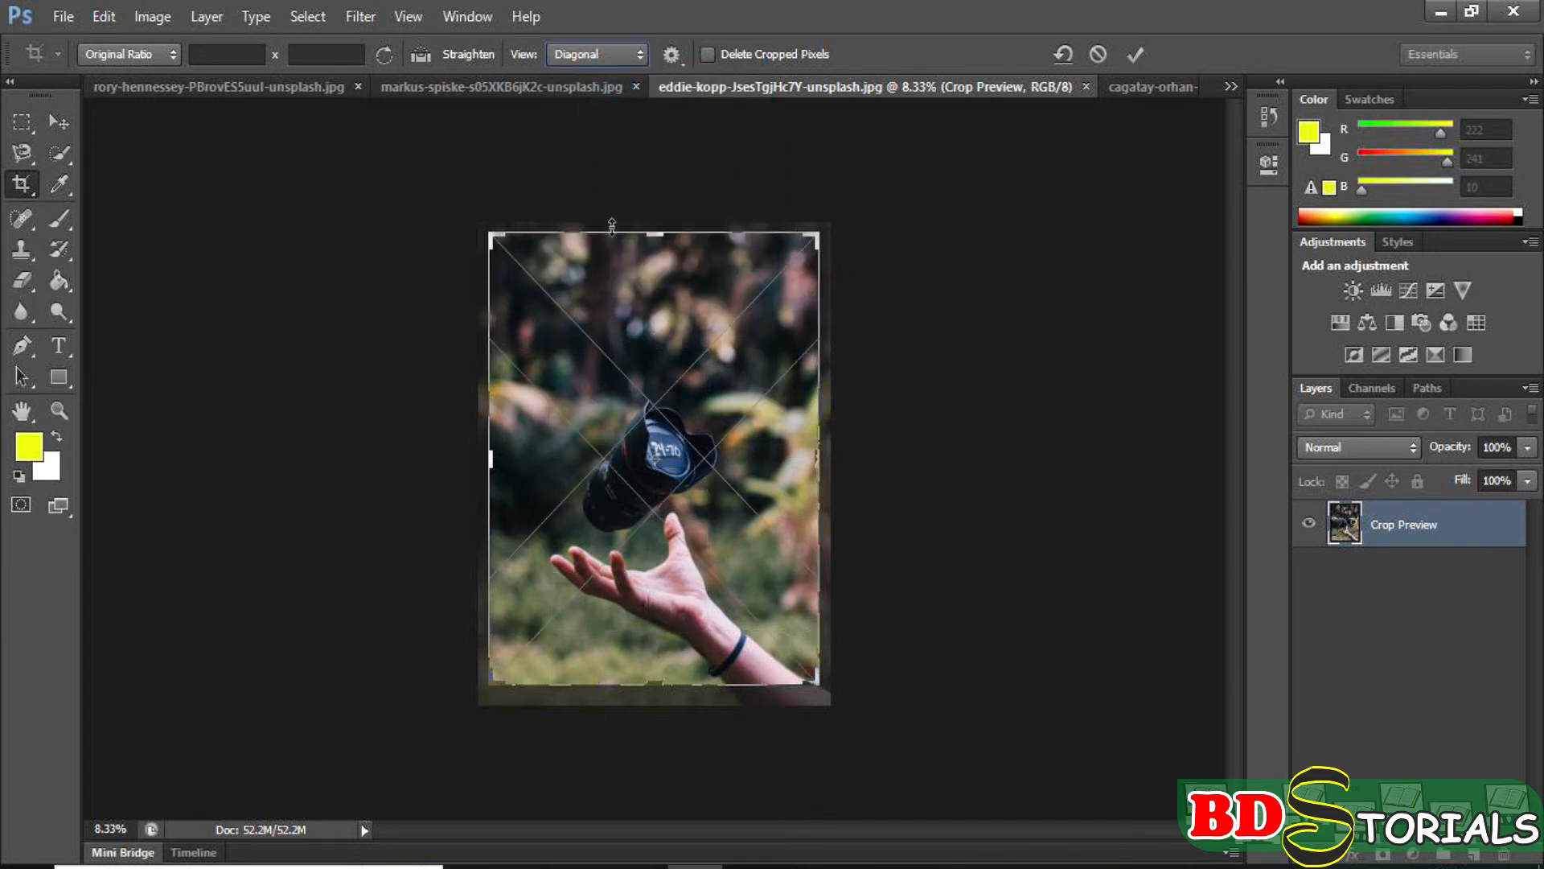
pyautogui.click(642, 56)
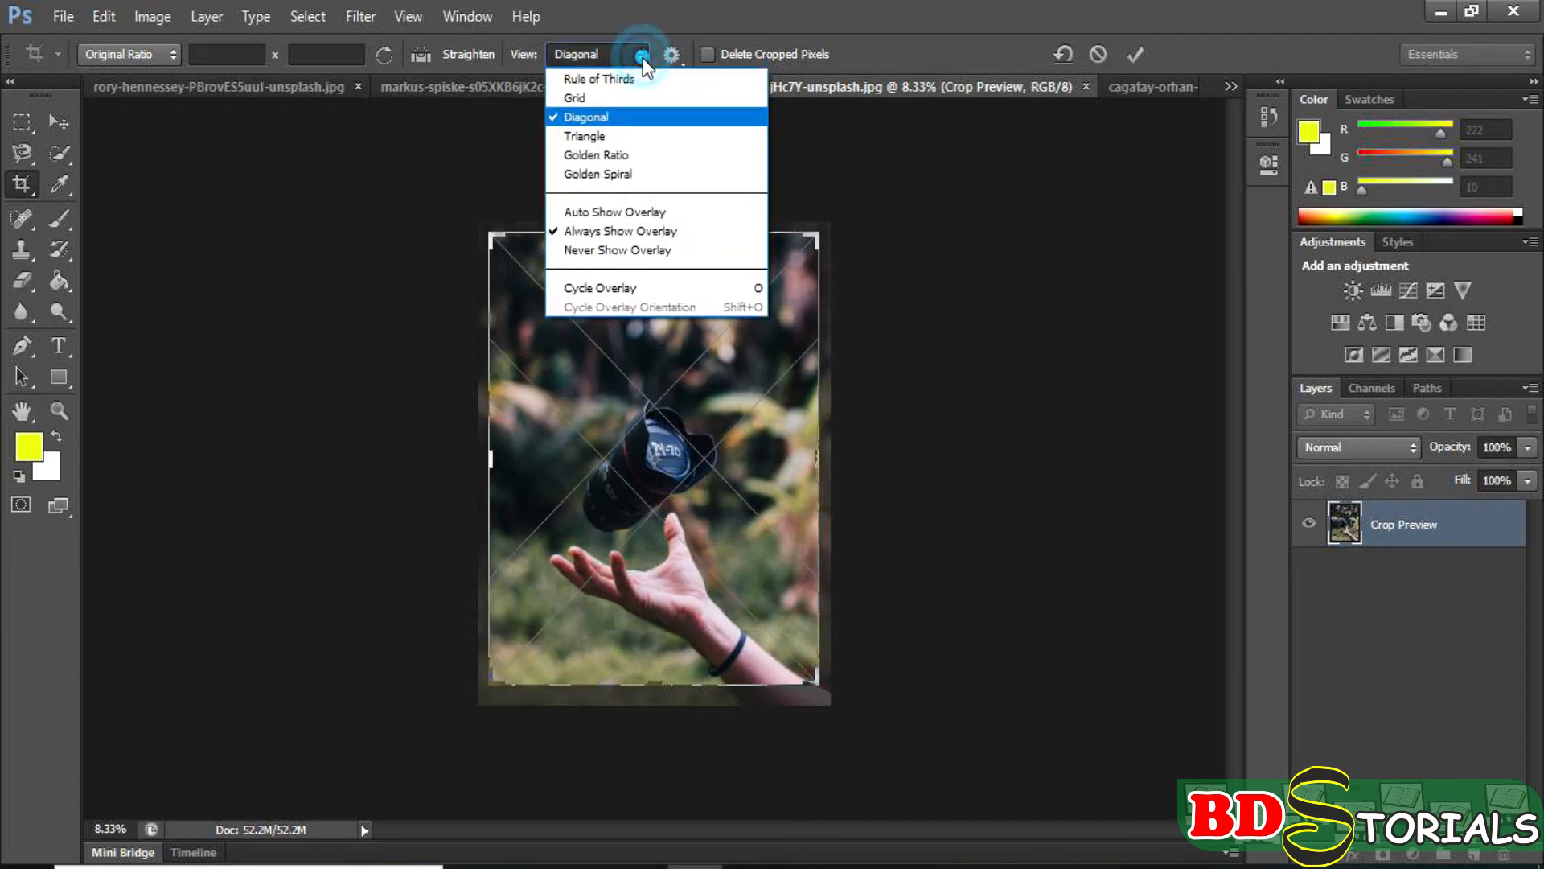
pyautogui.click(616, 135)
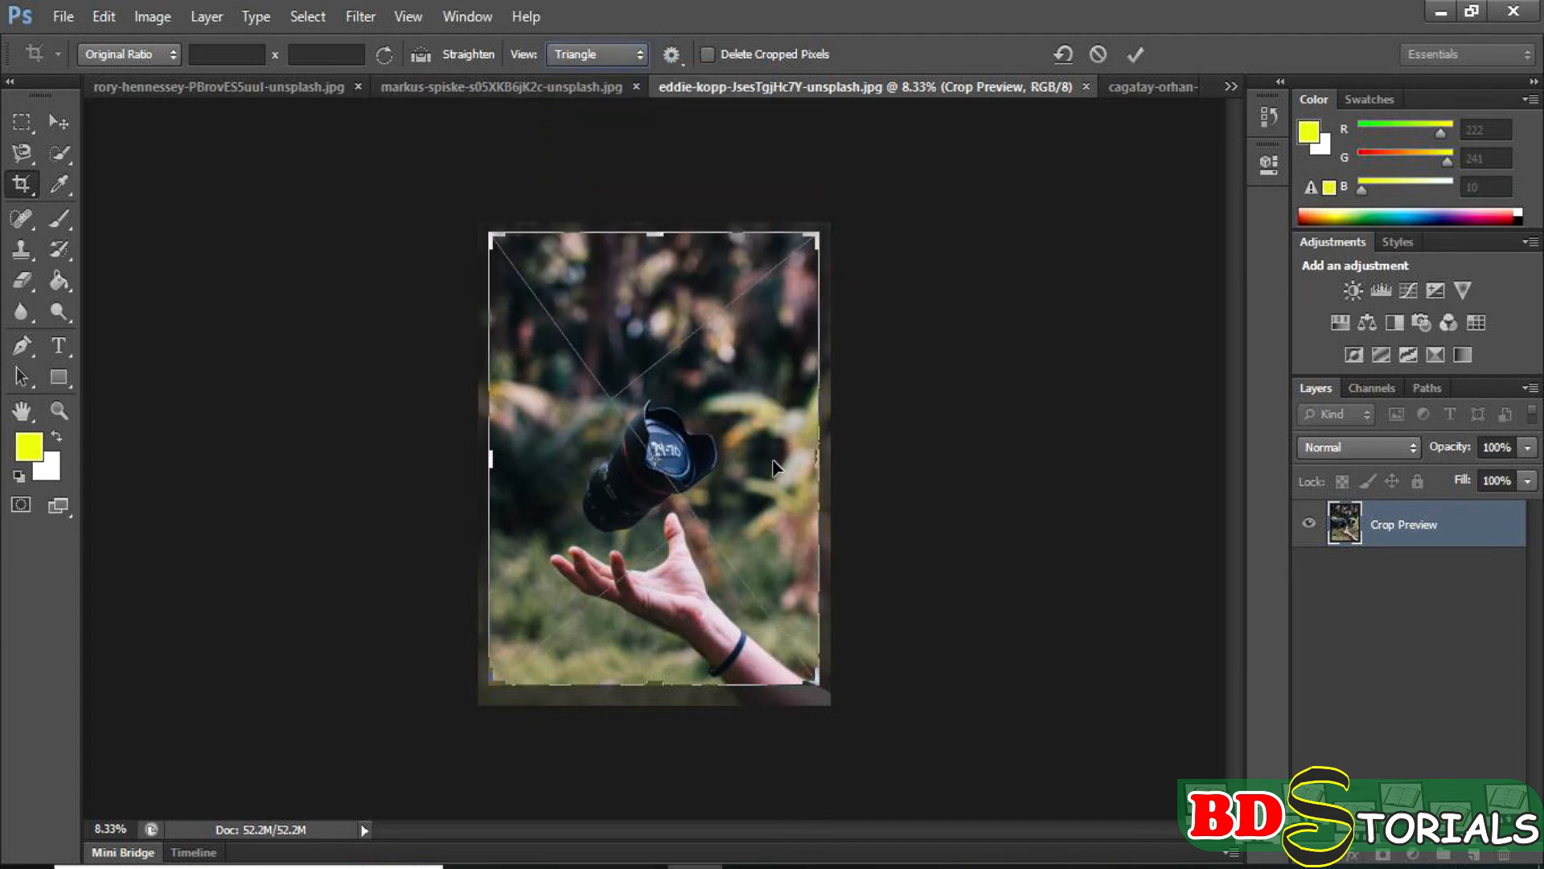
pyautogui.click(637, 59)
pyautogui.click(620, 154)
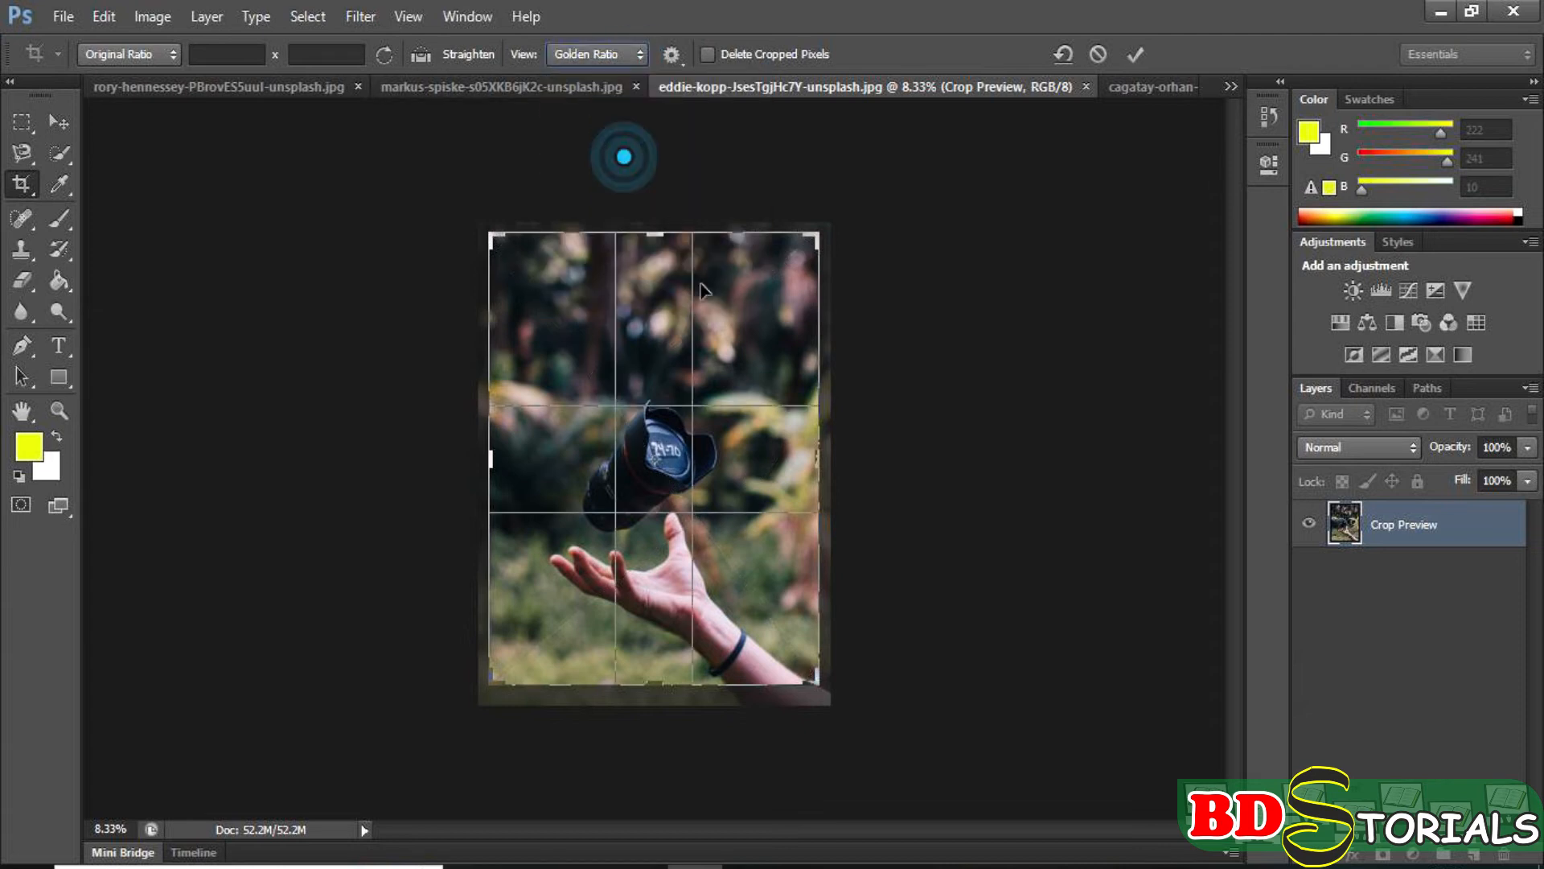
pyautogui.click(639, 58)
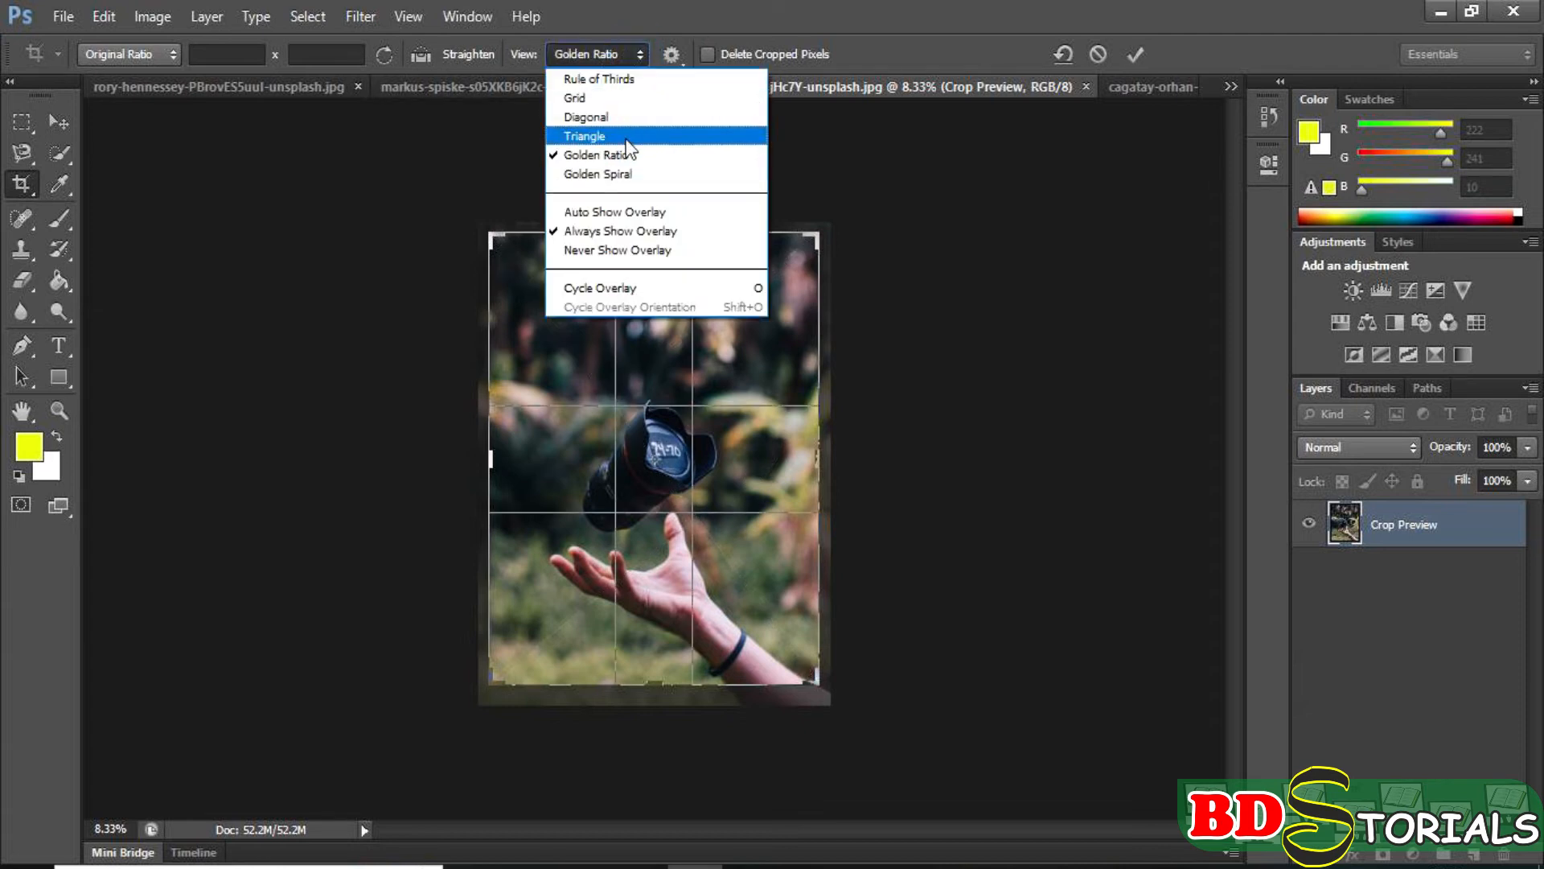
pyautogui.click(620, 171)
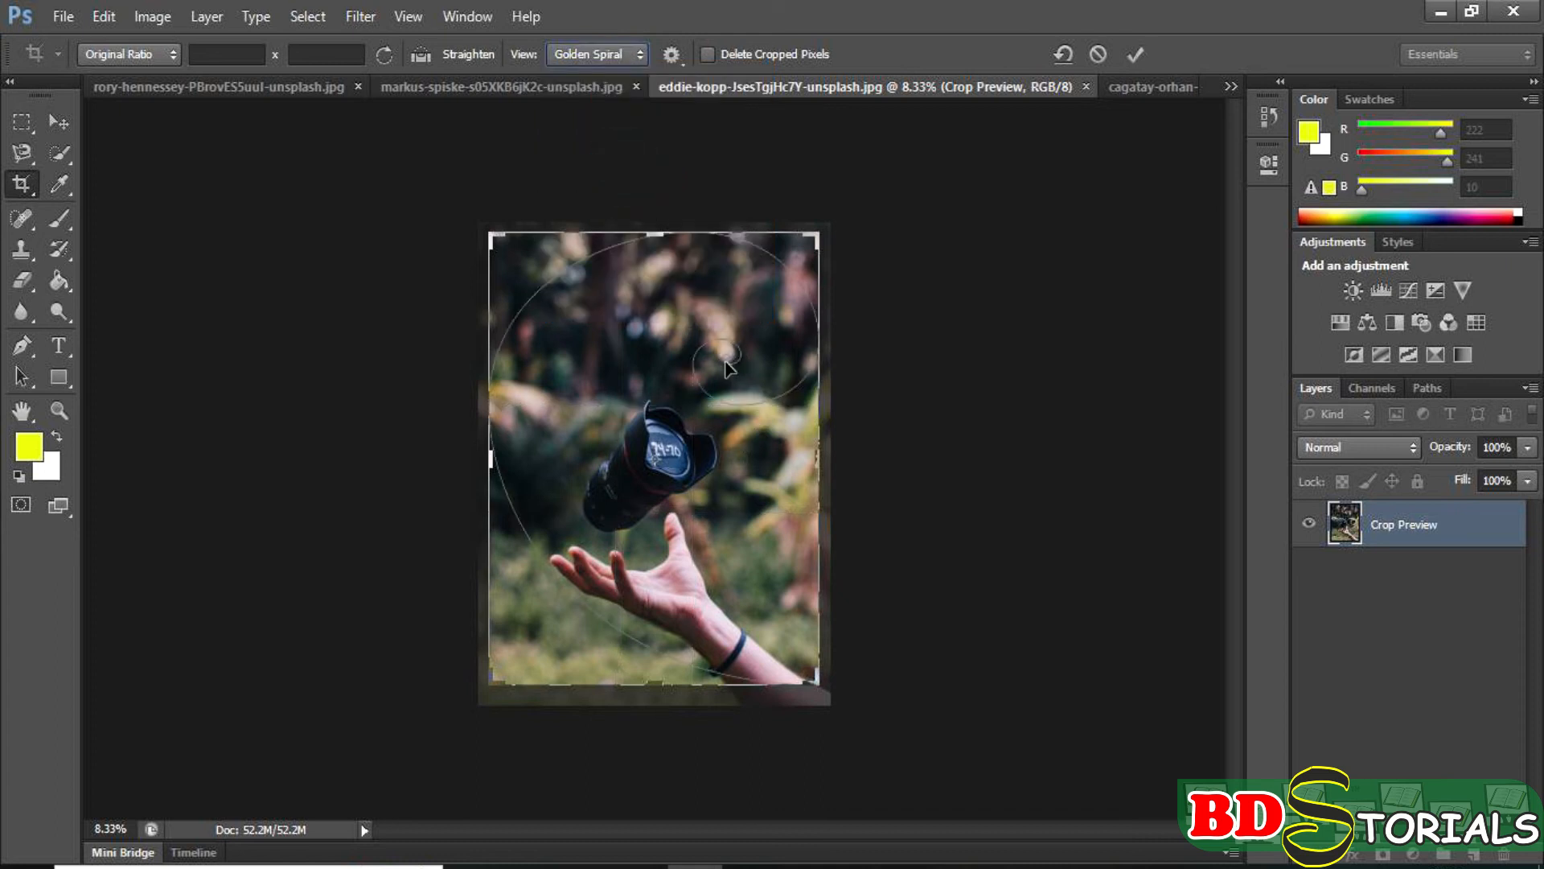
# Try fitting the Golden Spiral crop frame closer around the lens and hand, and undo the resize.
pyautogui.moveTo(816, 230); pyautogui.dragTo(777, 287)
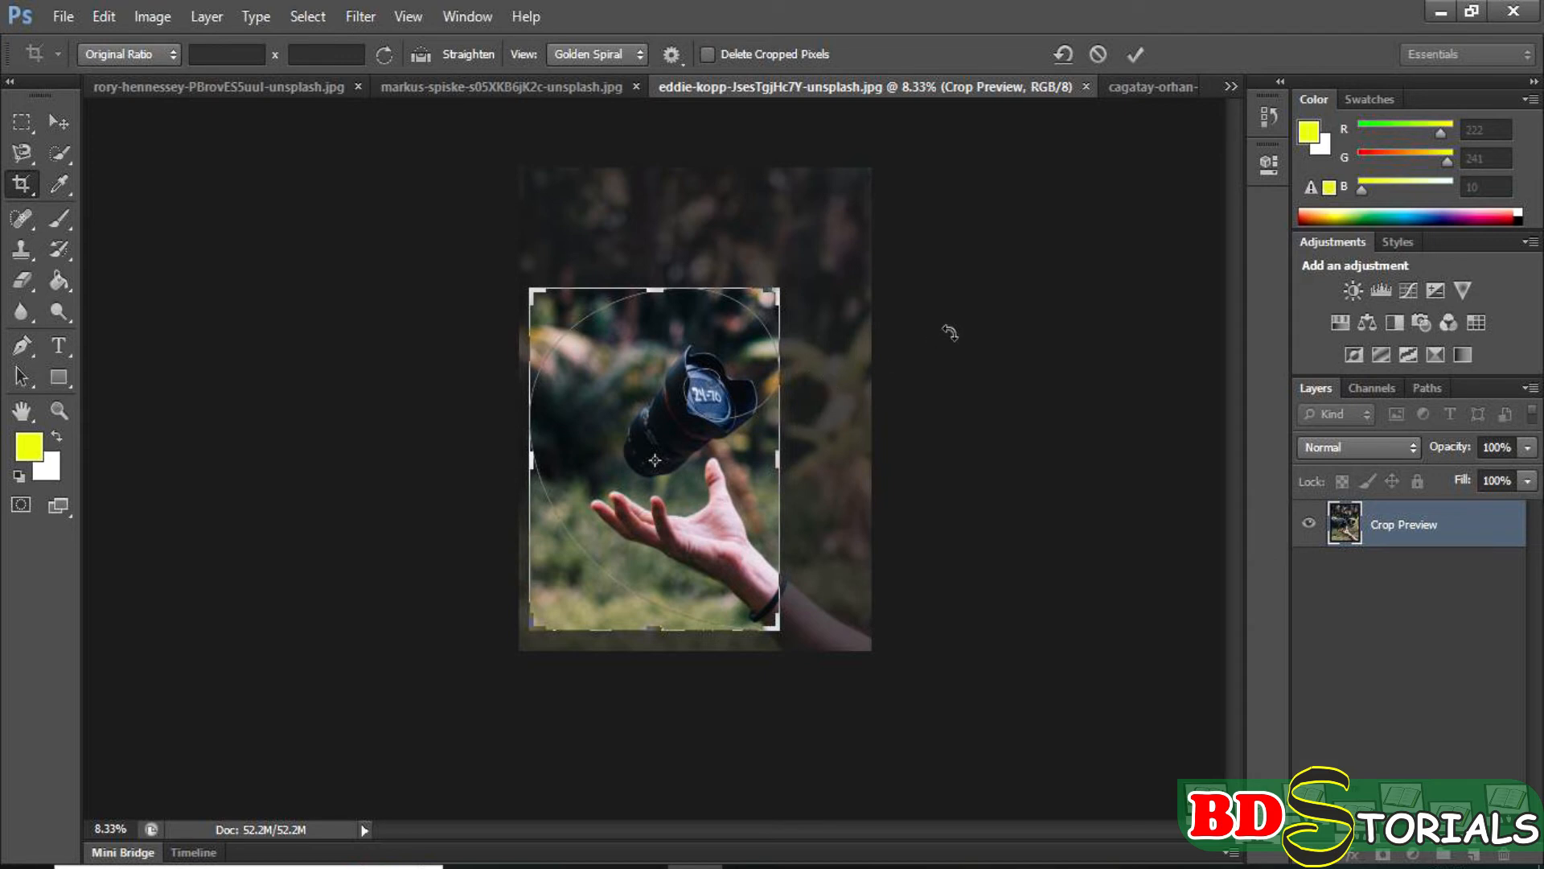
pyautogui.hotkey('ctrl', 'z')
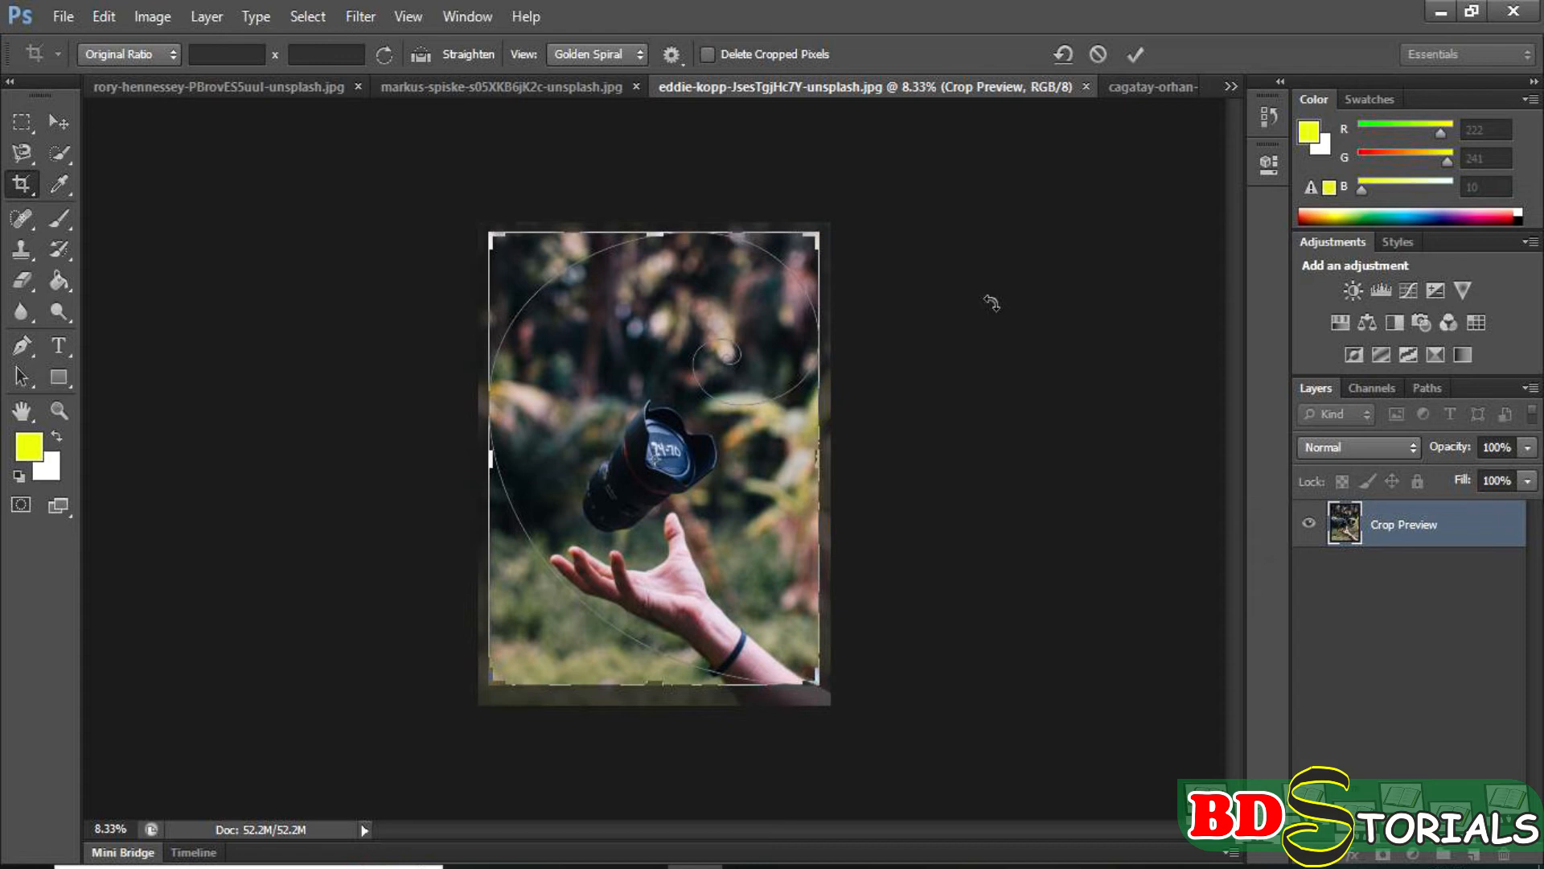
pyautogui.doubleClick(714, 465)
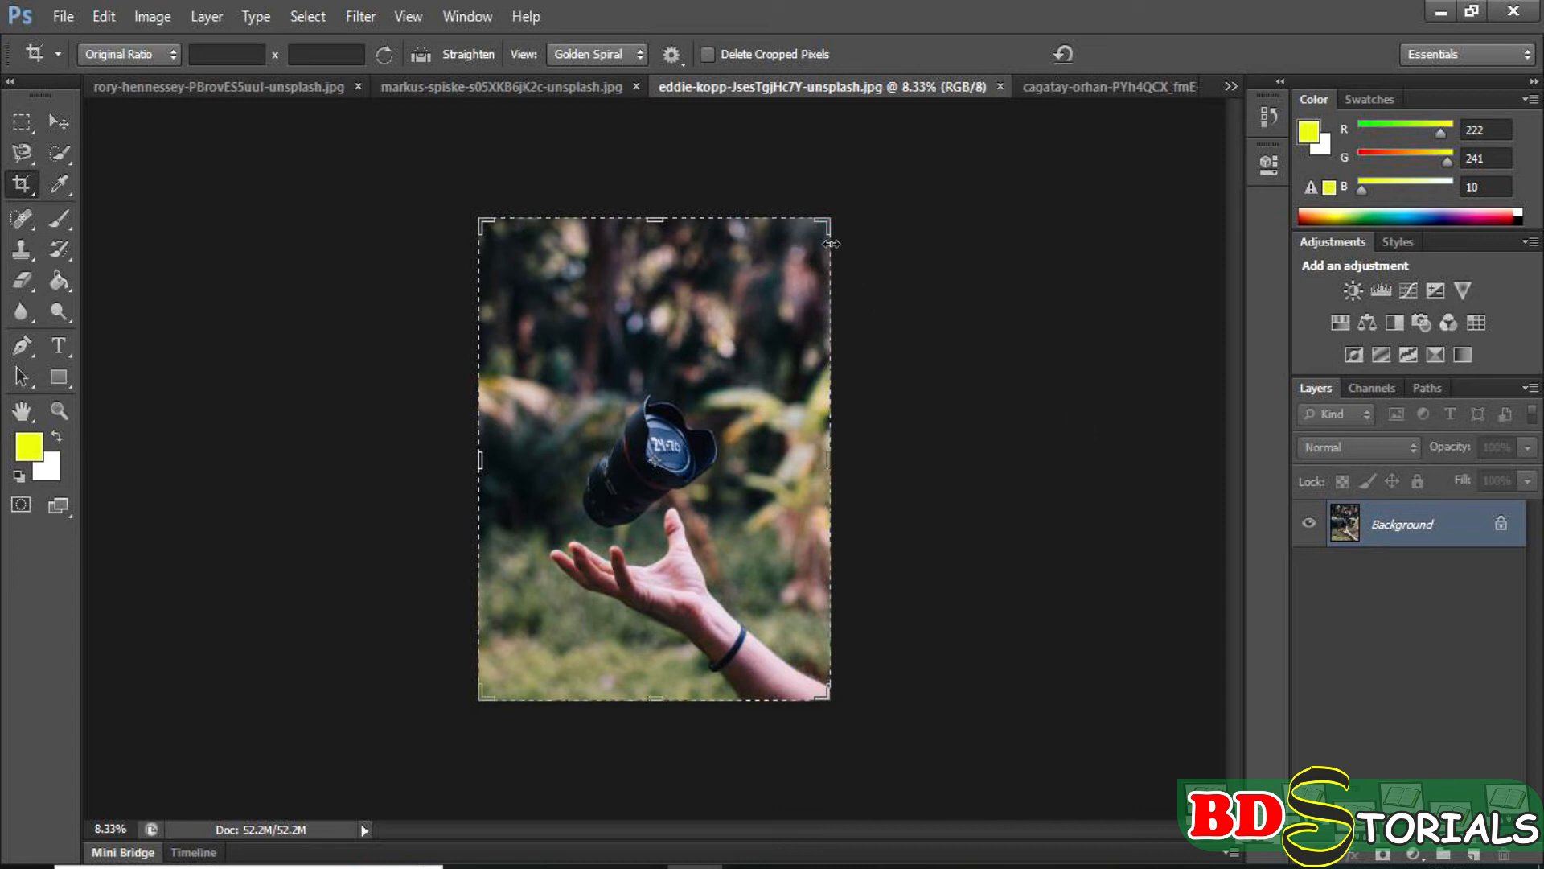
# Switch to the lemon photo, draw a crop frame around the lemon and set the overlay to Rule of Thirds.
pyautogui.click(544, 90)
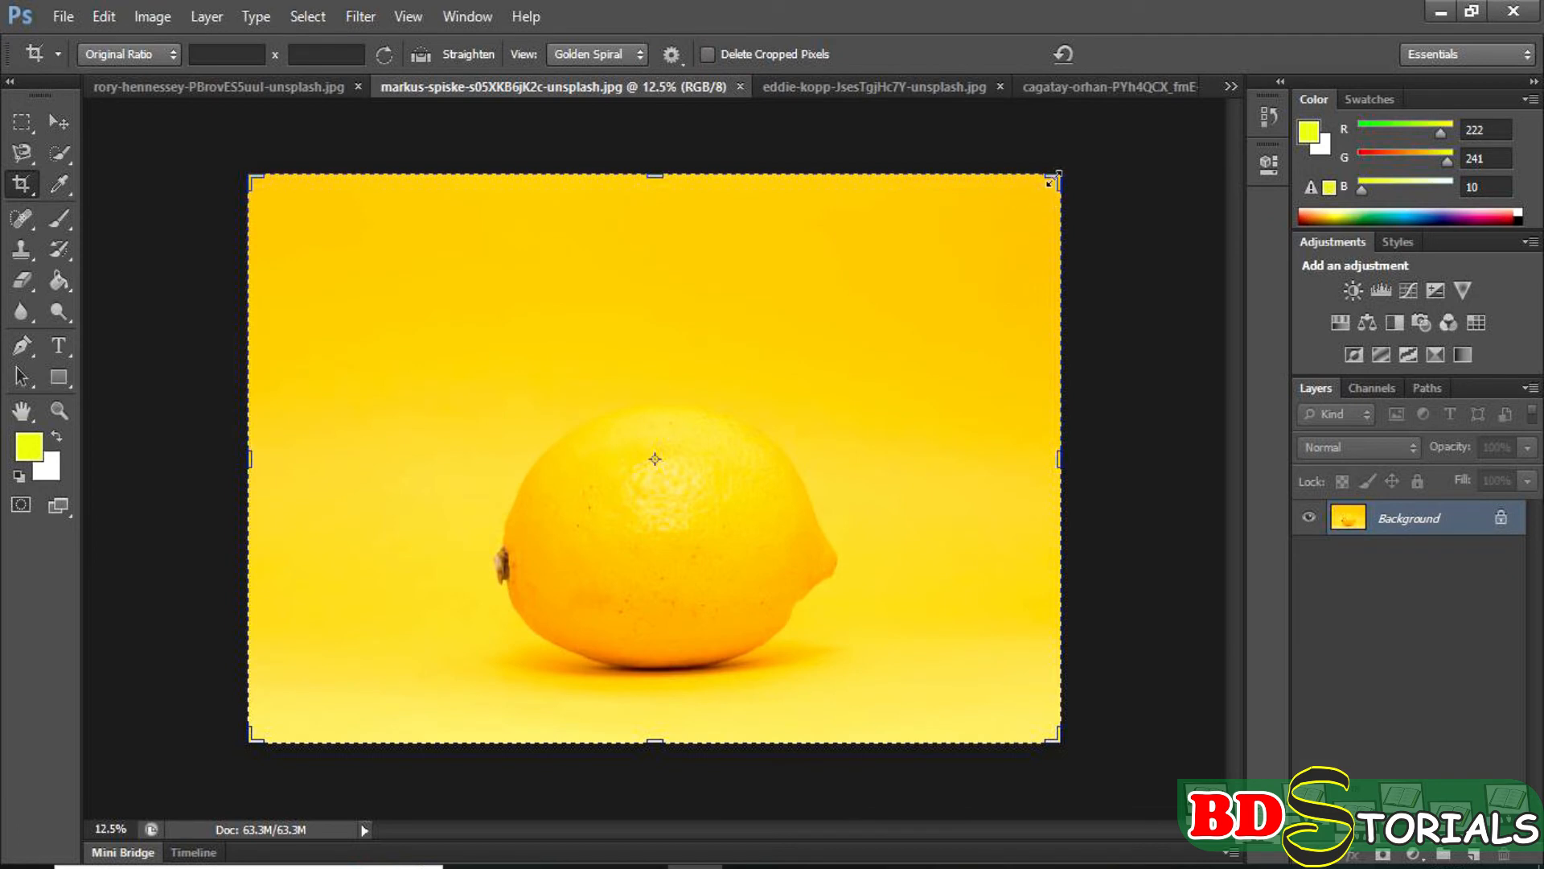
pyautogui.moveTo(302, 242); pyautogui.dragTo(1021, 701)
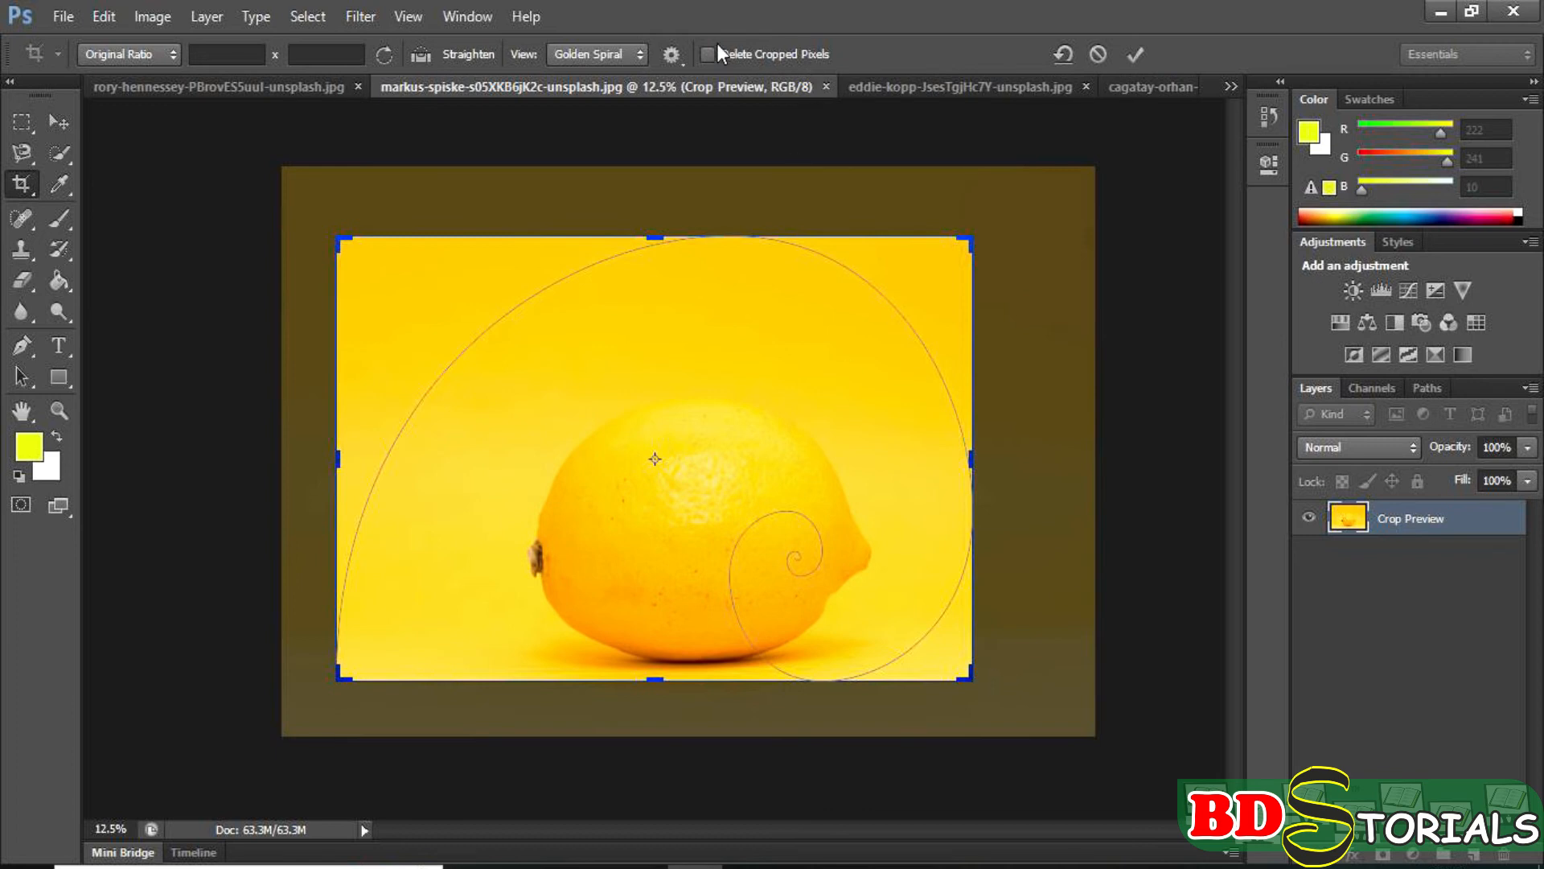
pyautogui.click(602, 54)
pyautogui.click(613, 80)
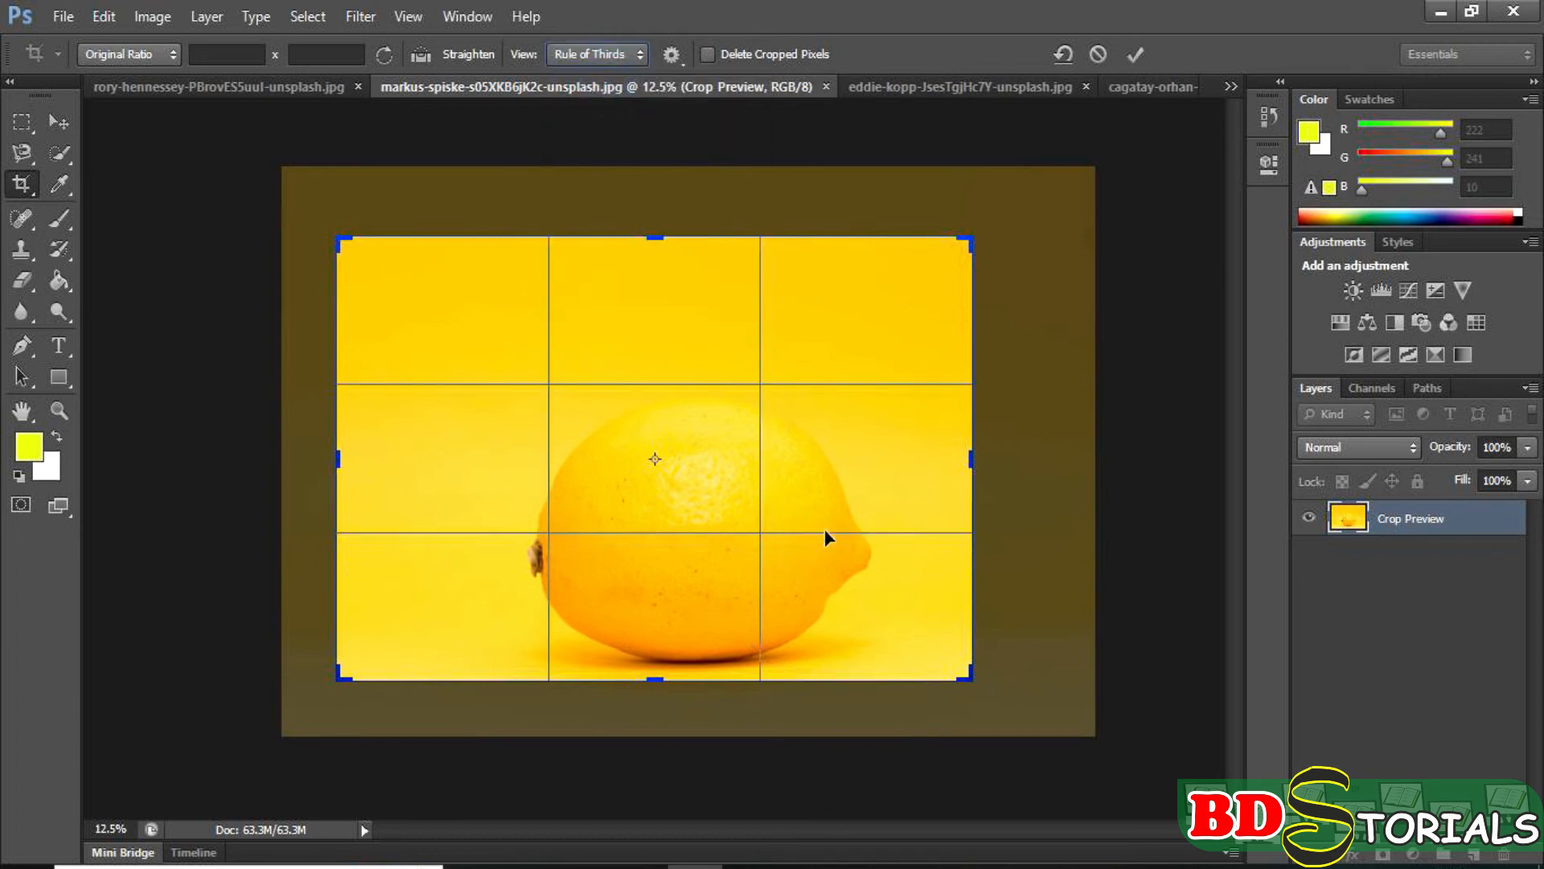
# Try a smaller crop of the lemon with the image rotated counter-clockwise, and undo the applied crop.
pyautogui.moveTo(341, 246); pyautogui.dragTo(404, 304)
pyautogui.moveTo(938, 293); pyautogui.dragTo(845, 234)
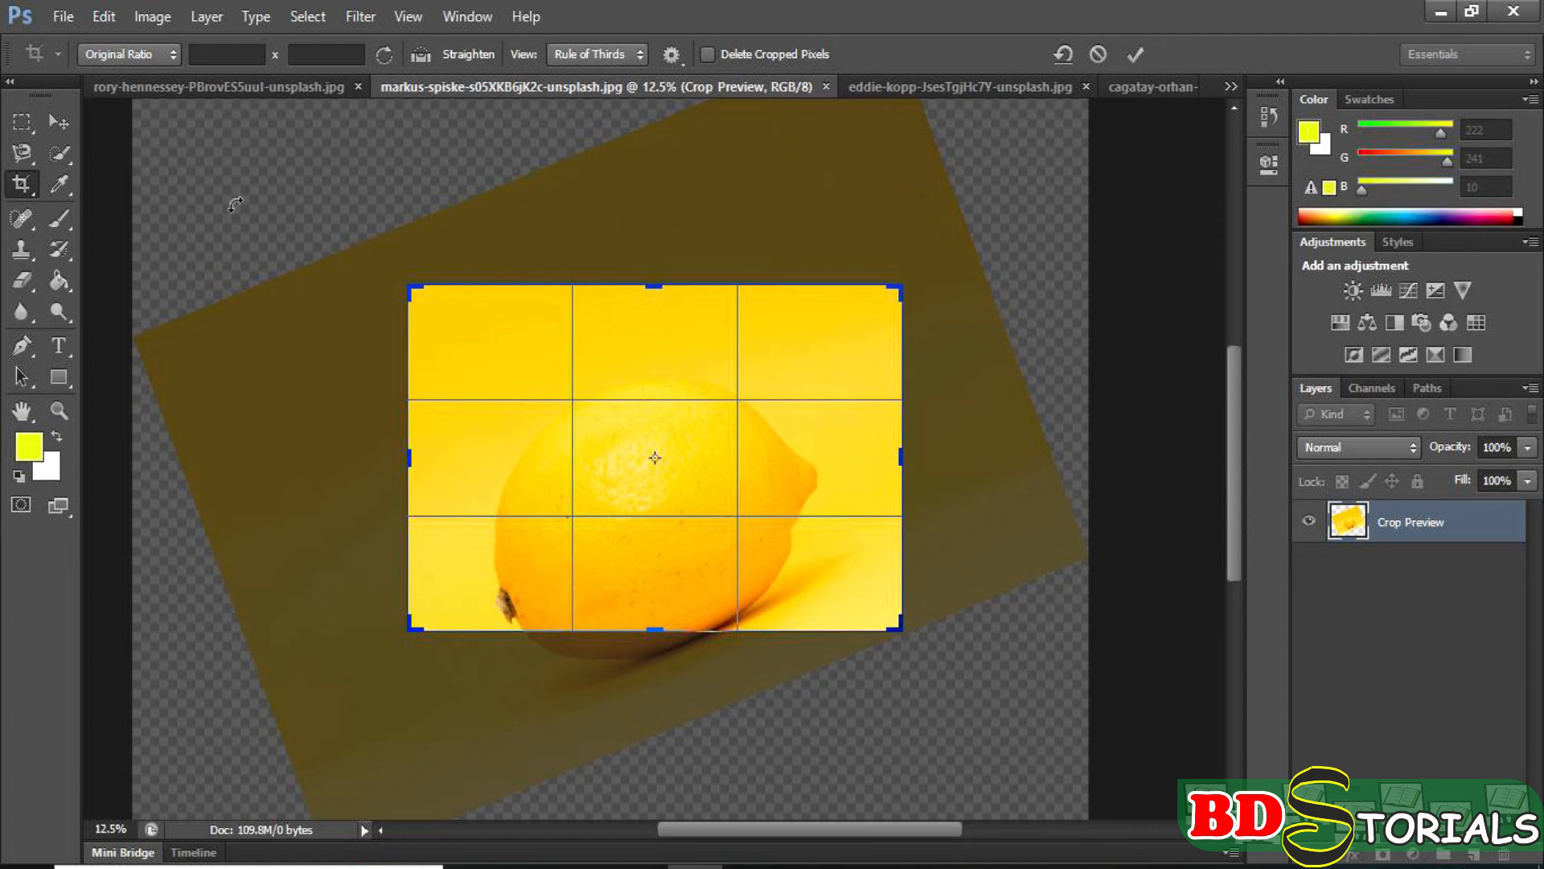
pyautogui.click(103, 16)
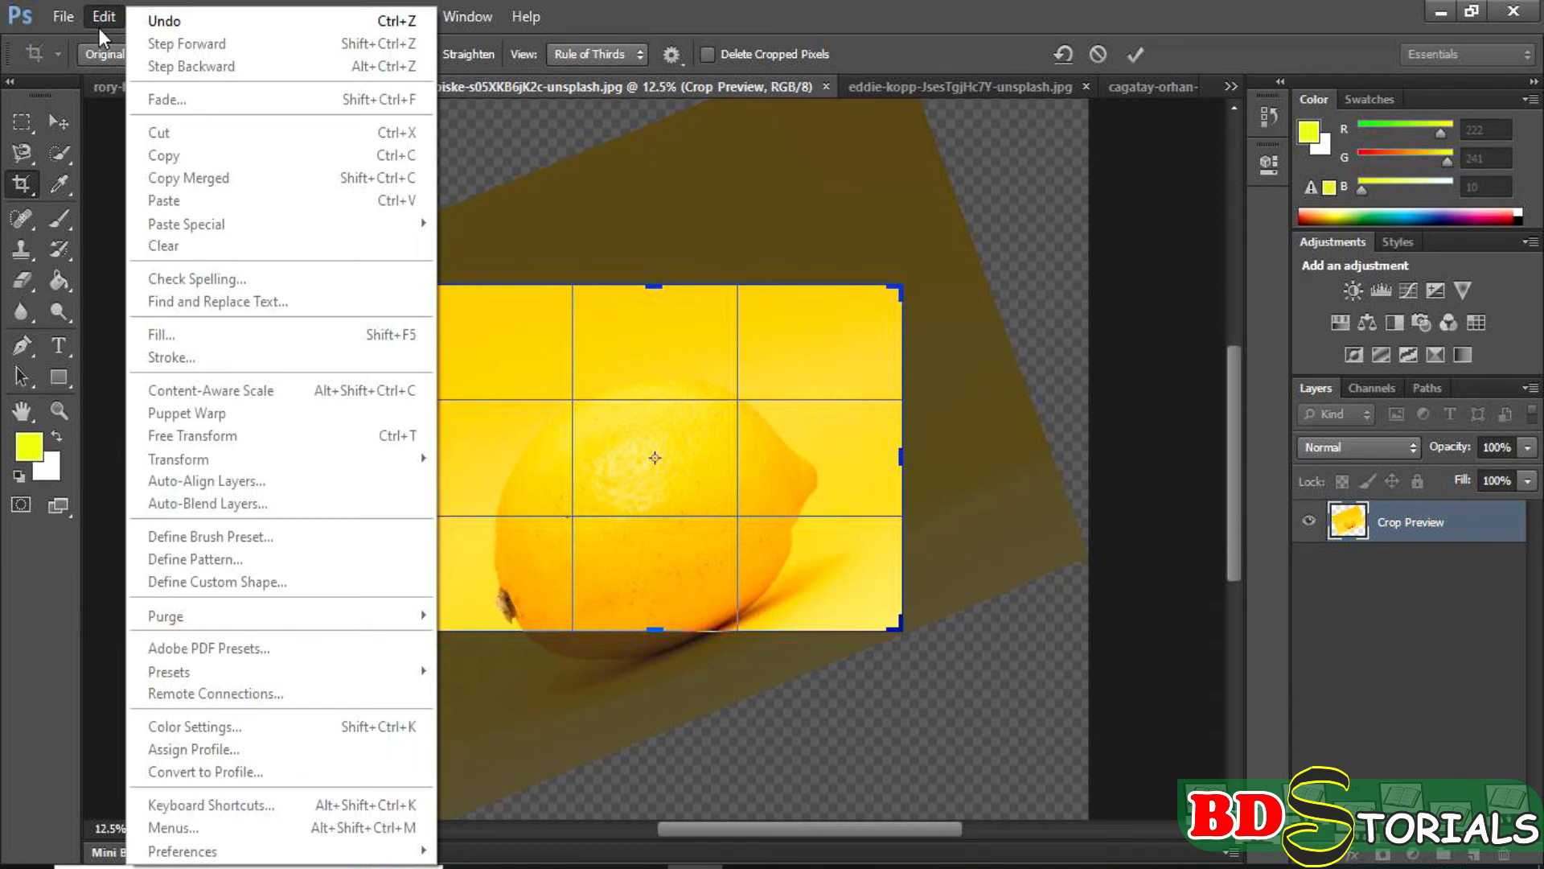
pyautogui.click(537, 177)
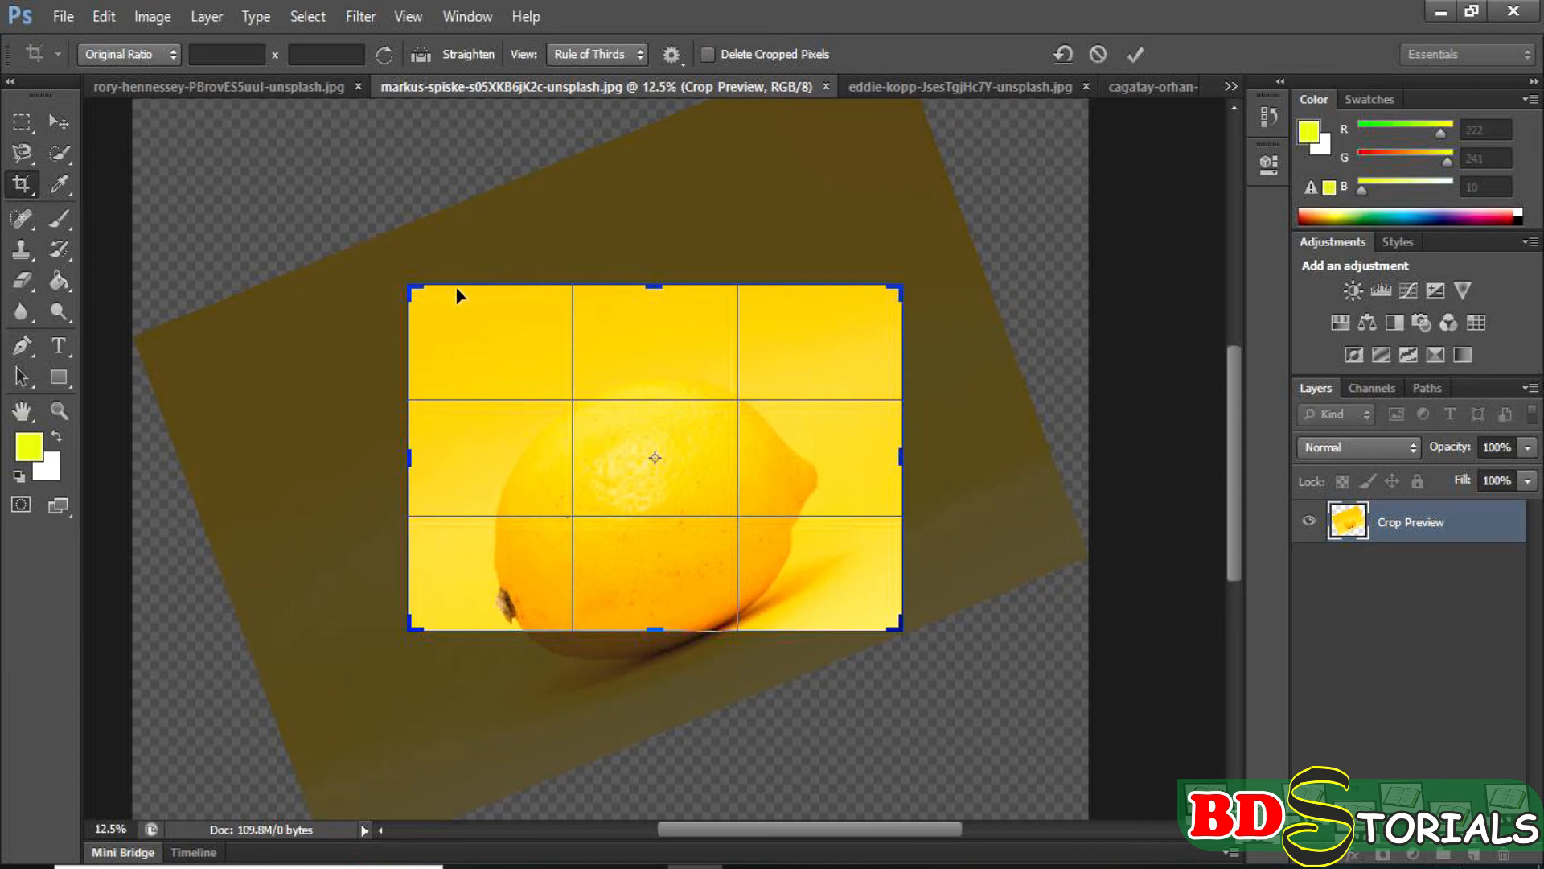
pyautogui.doubleClick(635, 428)
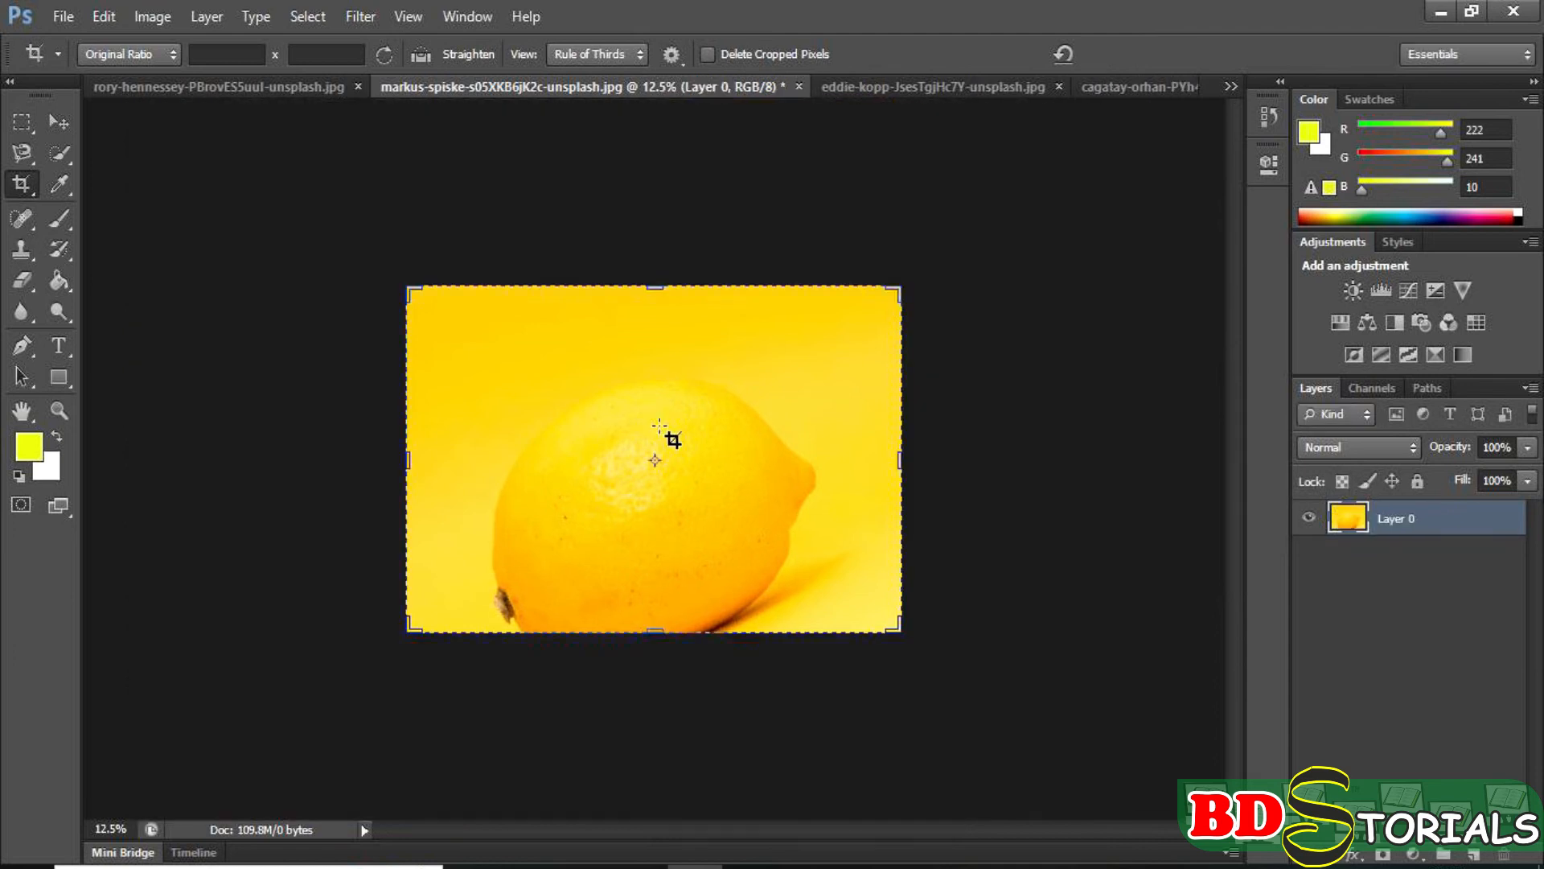
pyautogui.hotkey('ctrl', 'z')
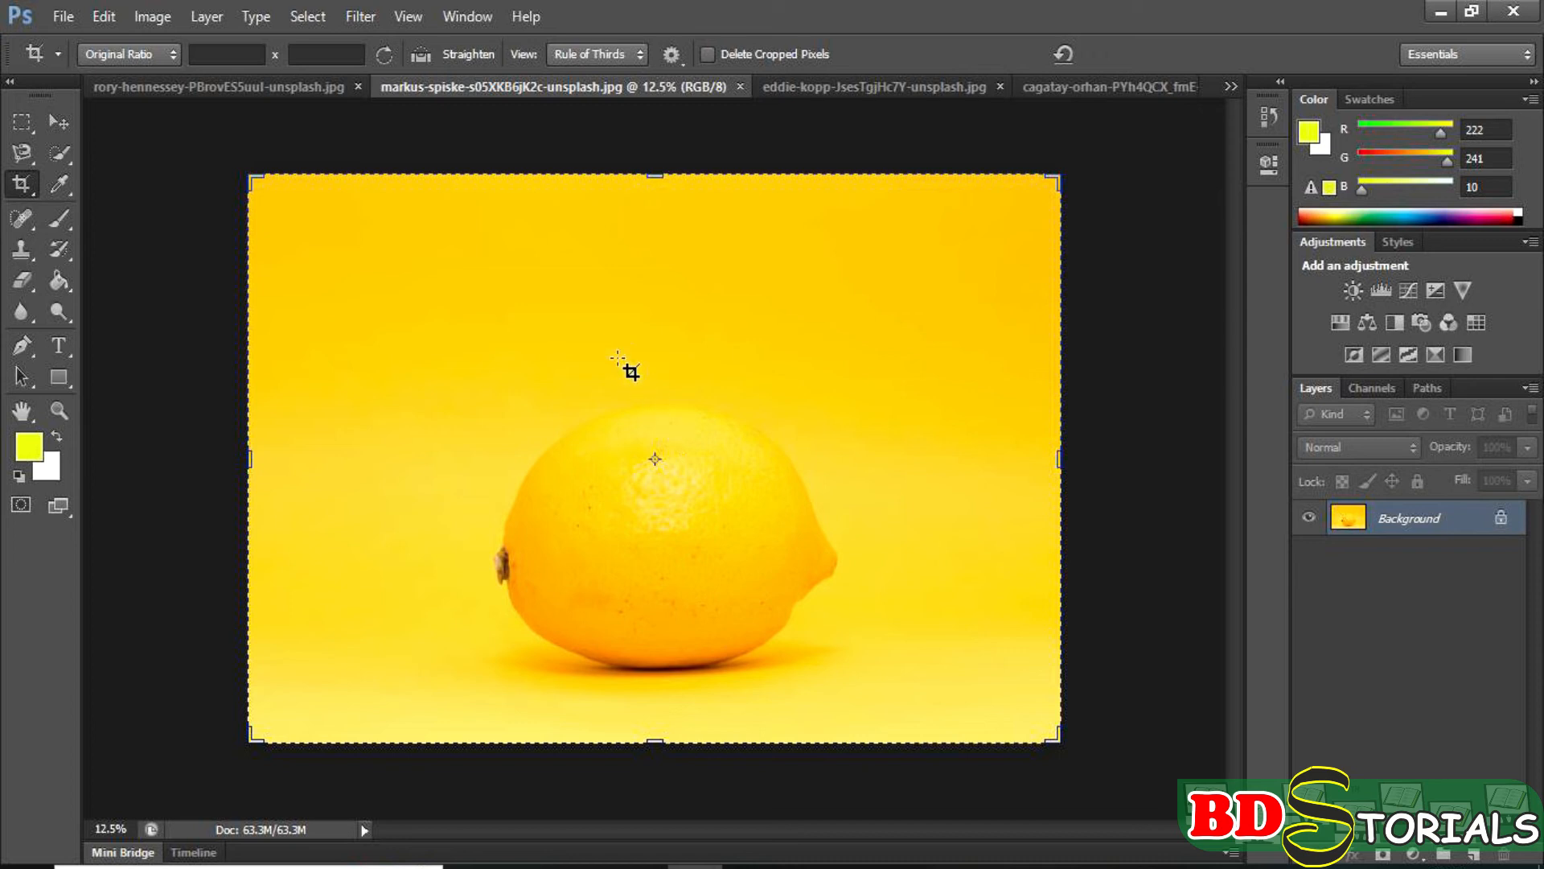
# Frame the lemon with a rotated crop and reset the crop box, image rotation and aspect ratio.
pyautogui.moveTo(394, 288); pyautogui.dragTo(964, 702)
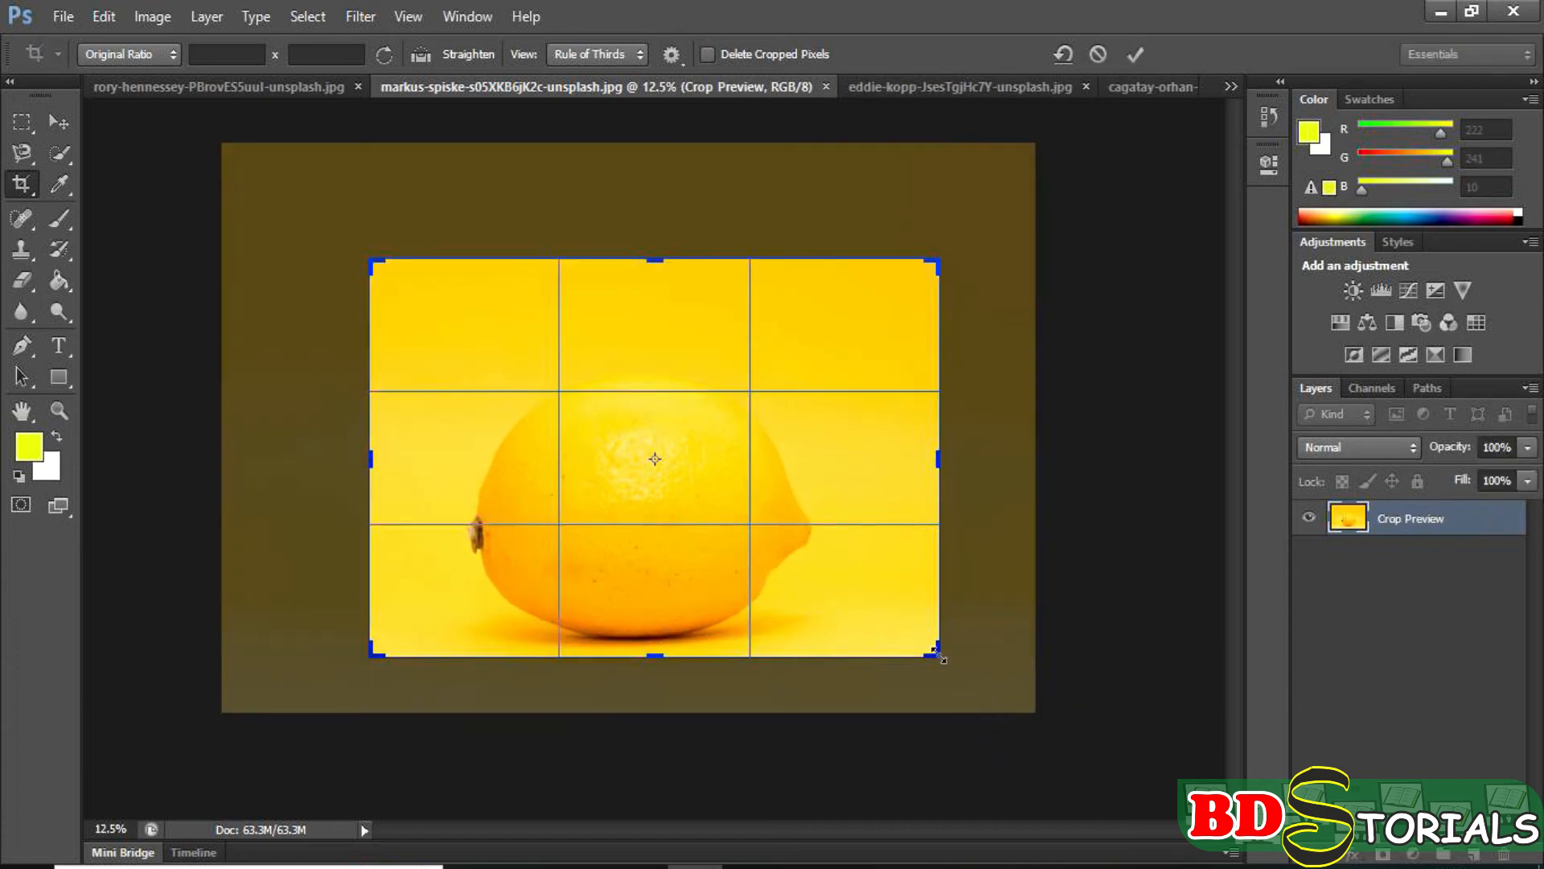
pyautogui.moveTo(979, 262); pyautogui.dragTo(924, 238)
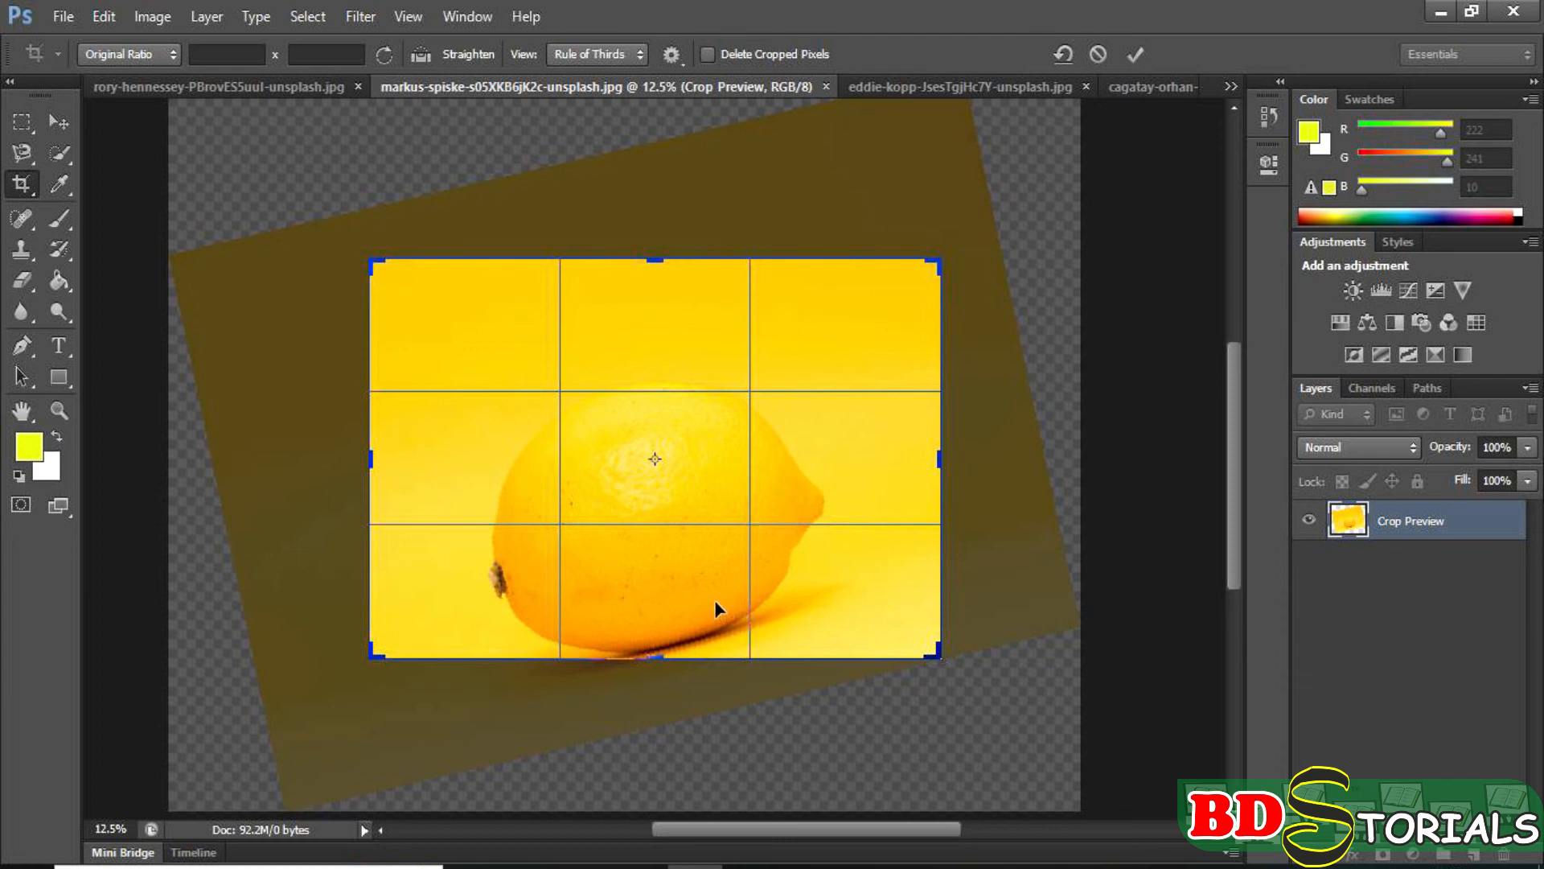
pyautogui.click(1059, 61)
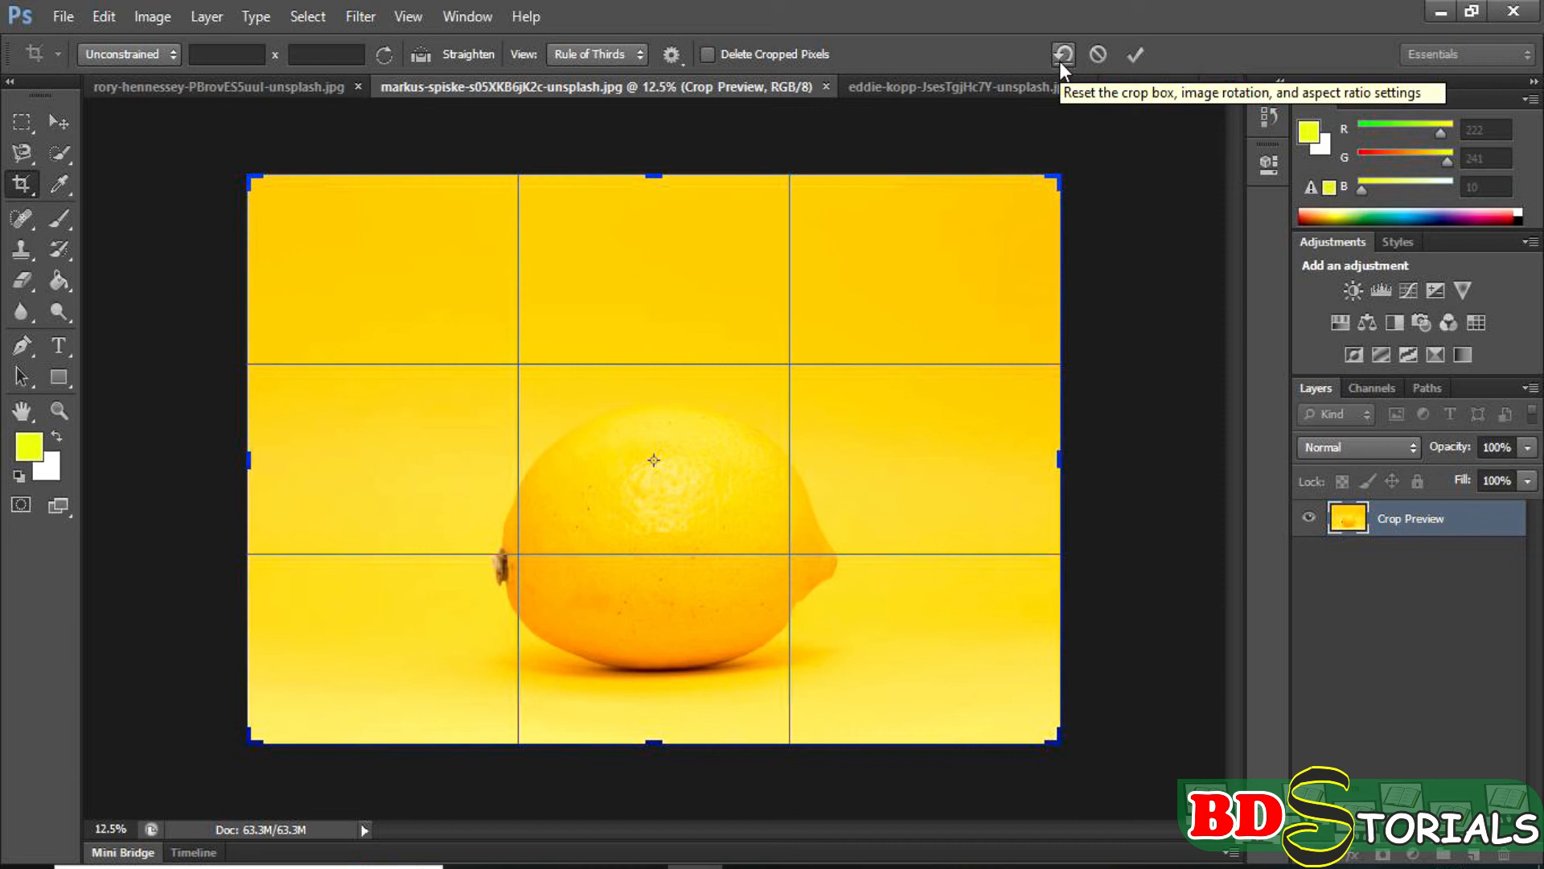
# Close the falling lens photo and the hill landscape photo without saving changes.
pyautogui.click(30, 190)
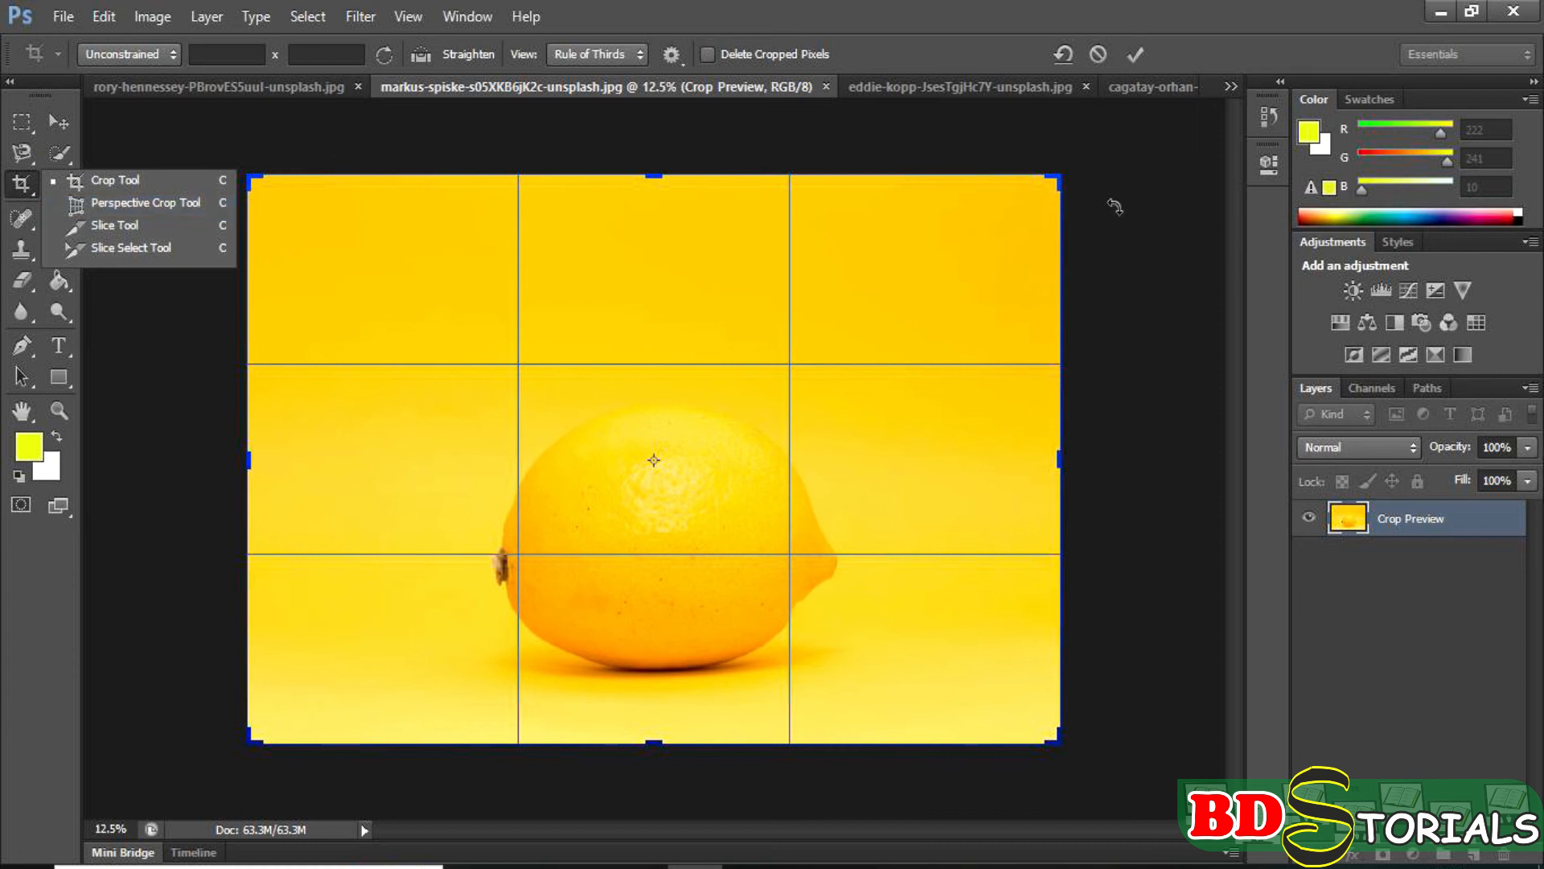
pyautogui.click(1049, 90)
pyautogui.click(994, 90)
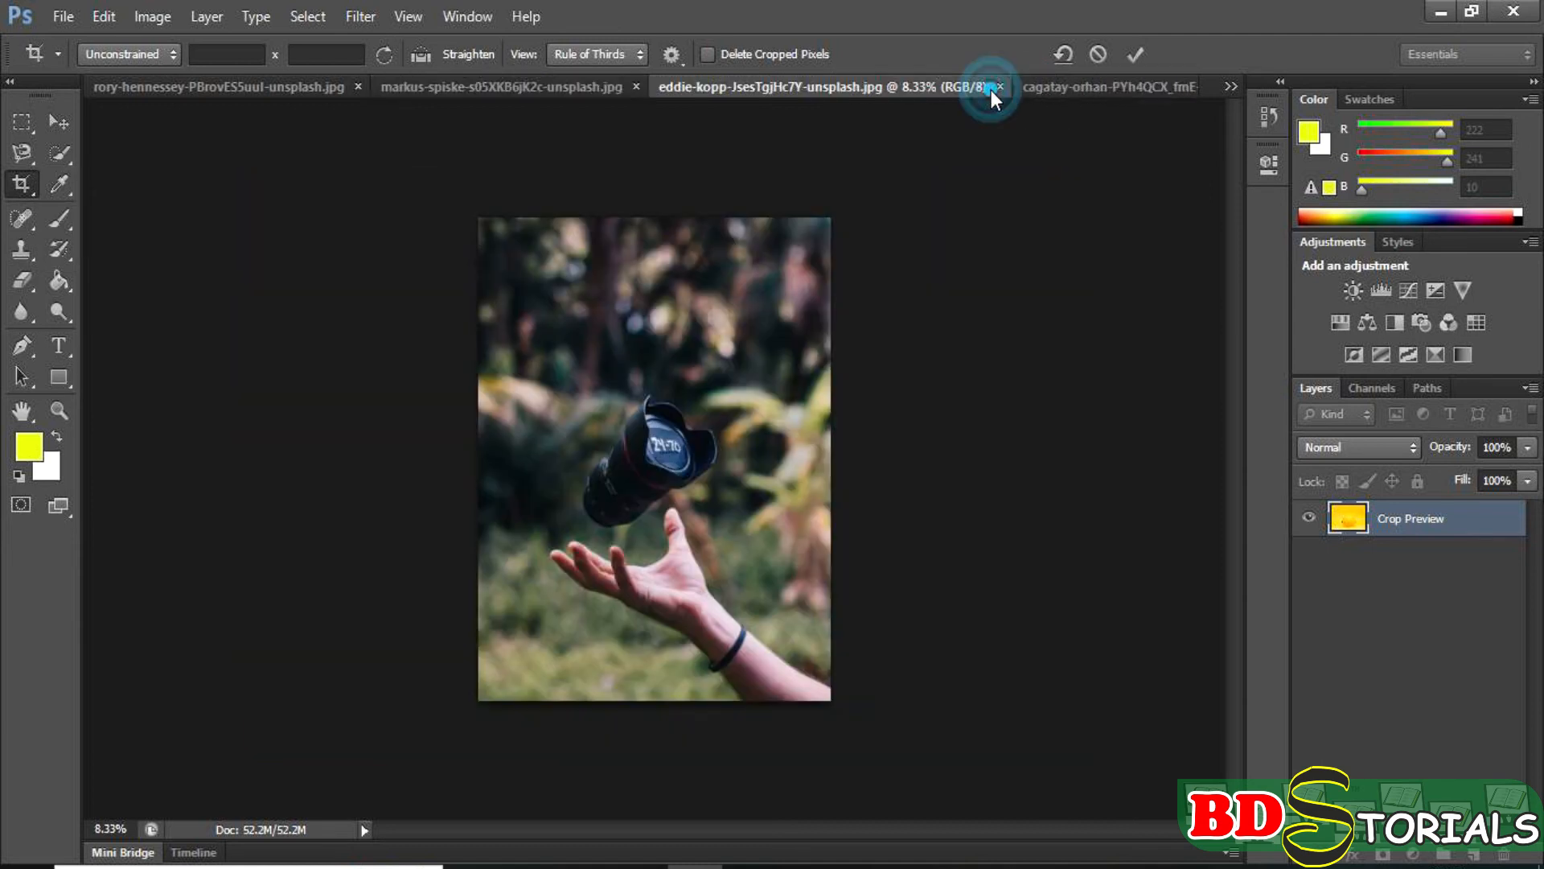
pyautogui.click(1117, 89)
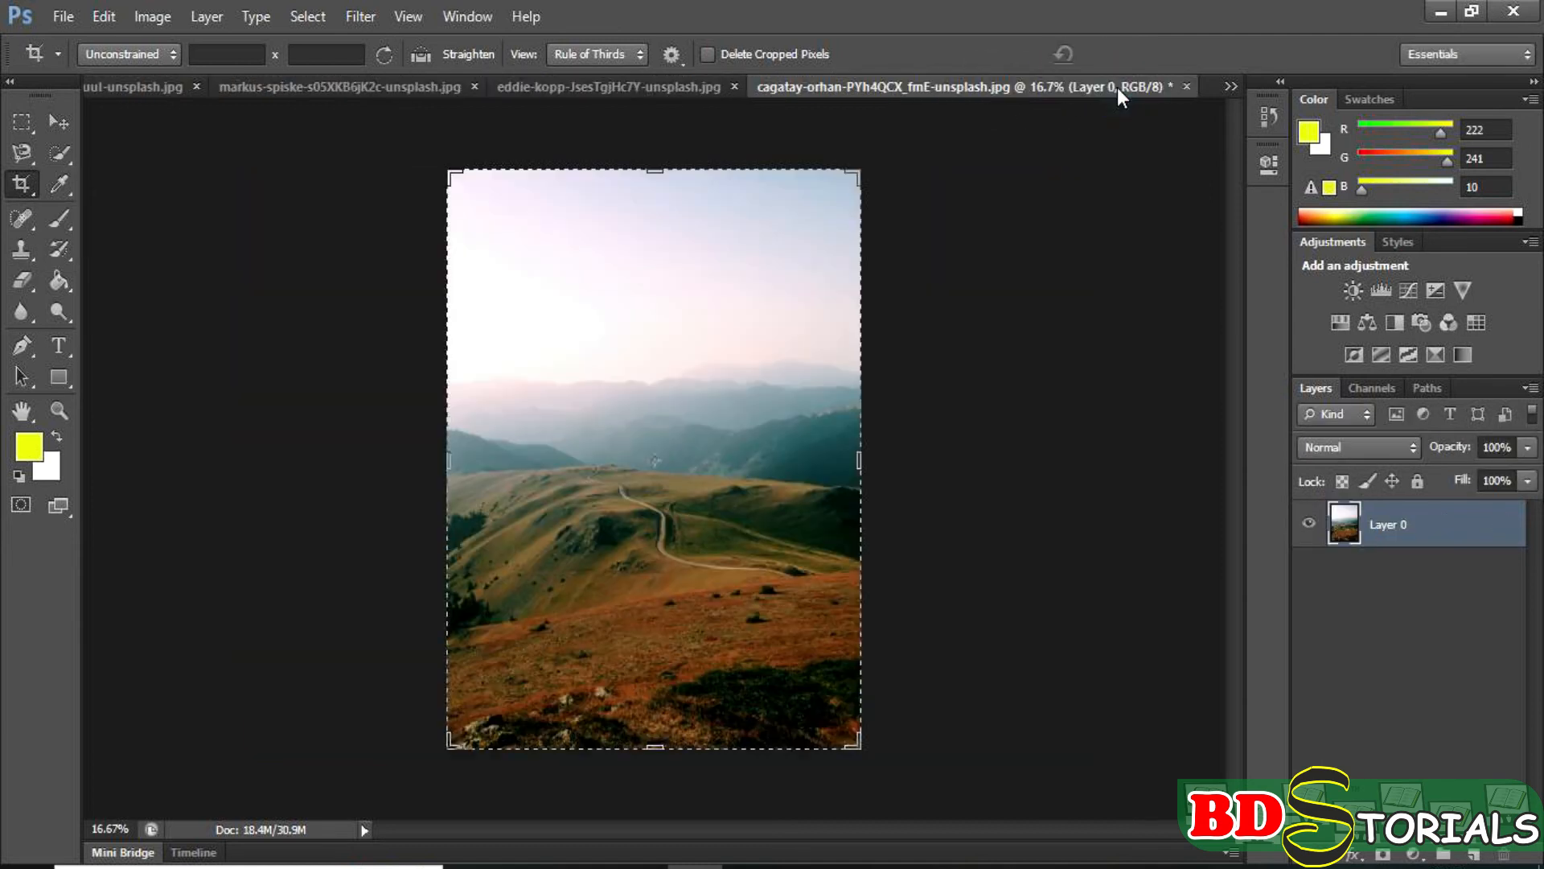
pyautogui.click(1224, 87)
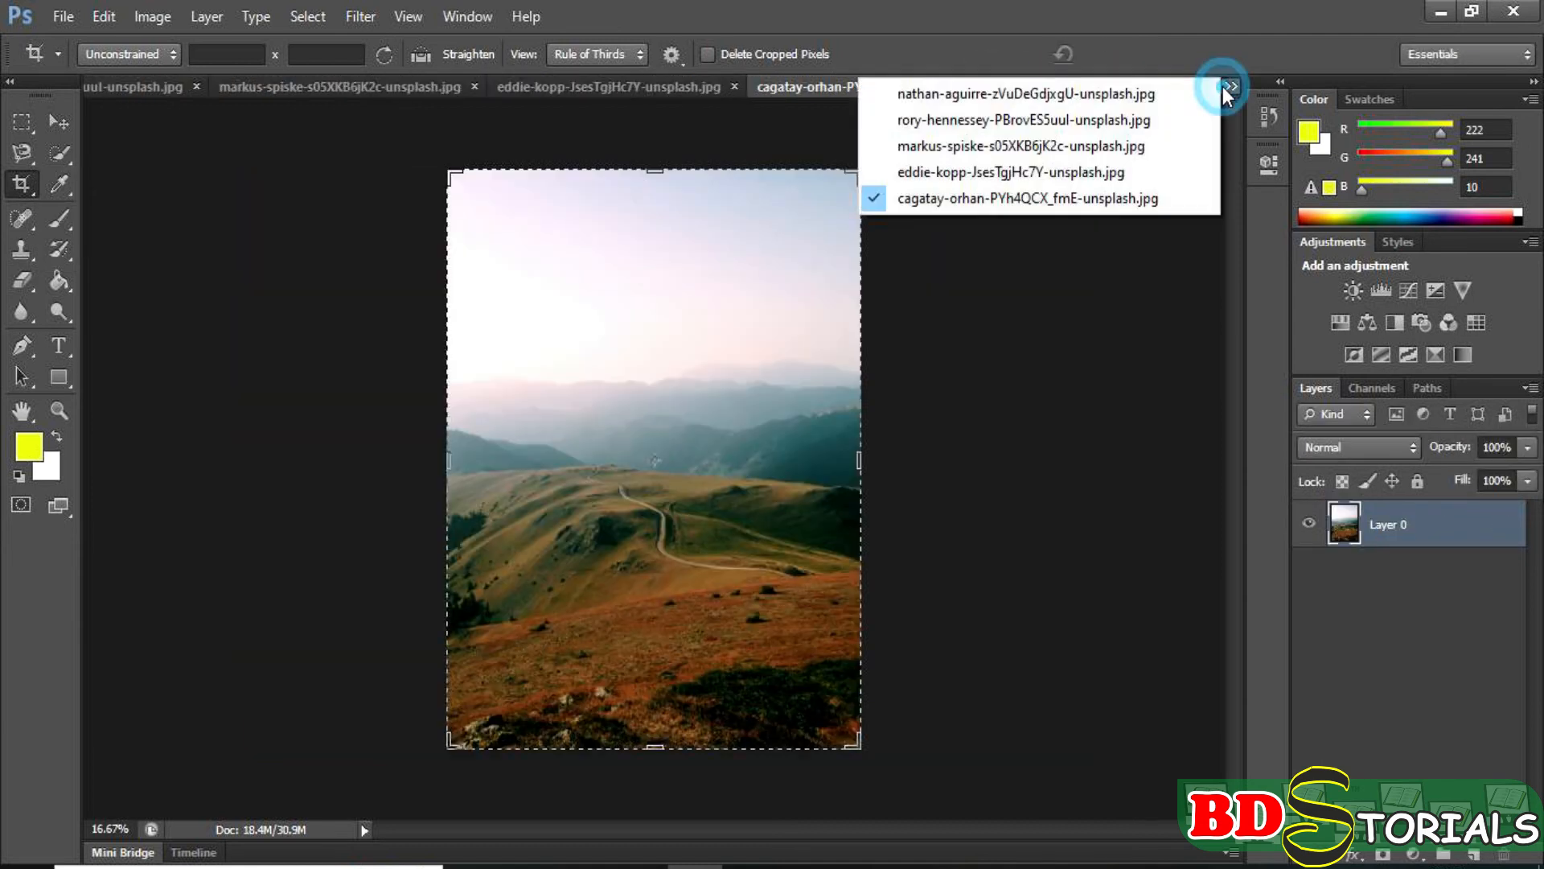
pyautogui.click(1110, 171)
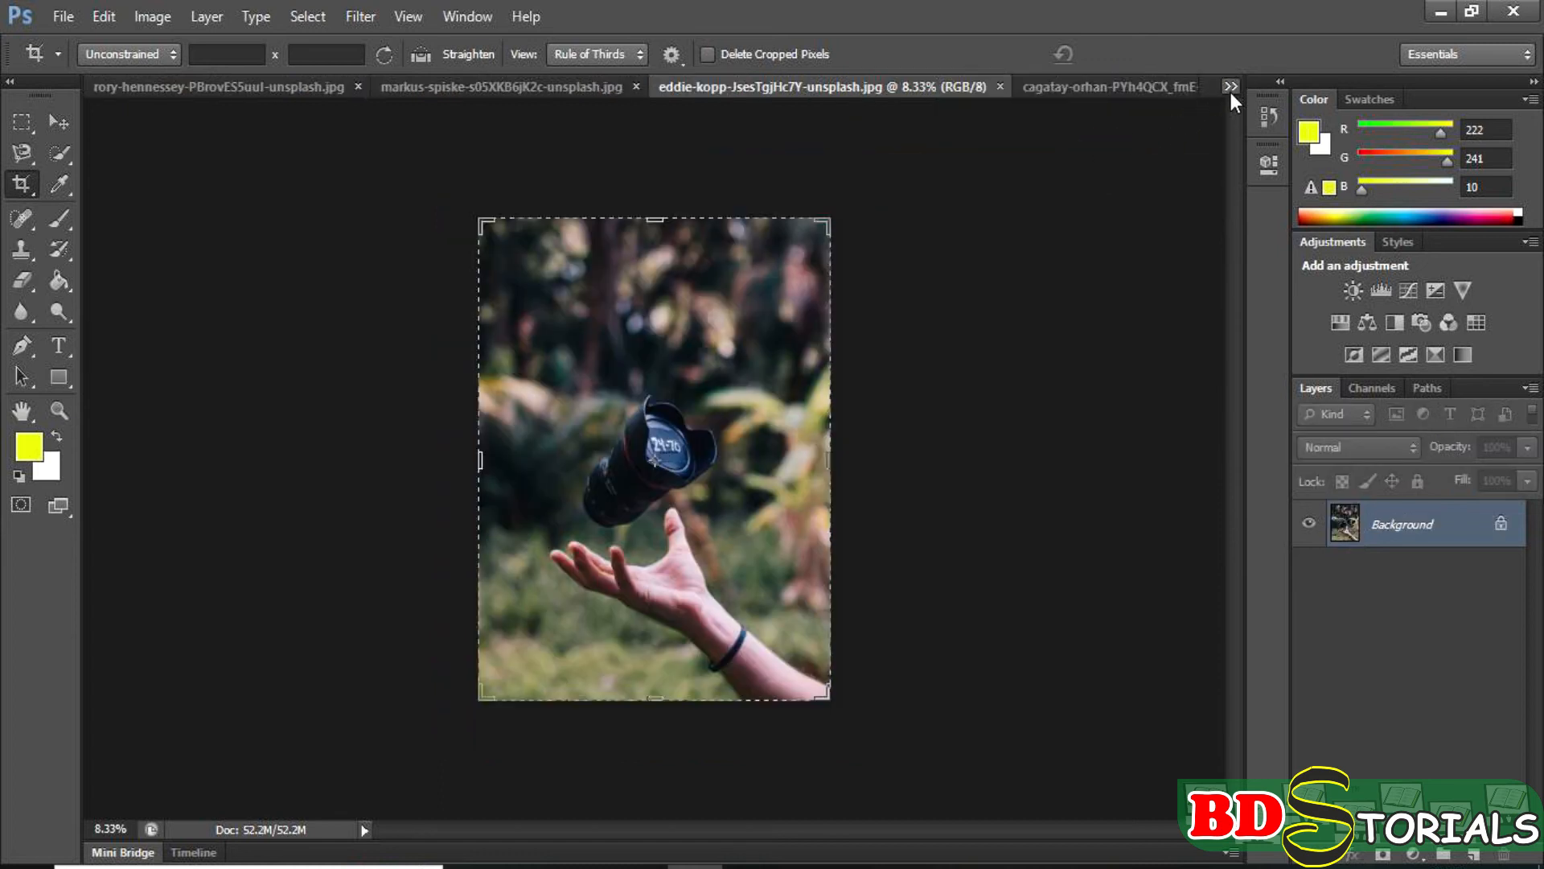
pyautogui.click(1000, 87)
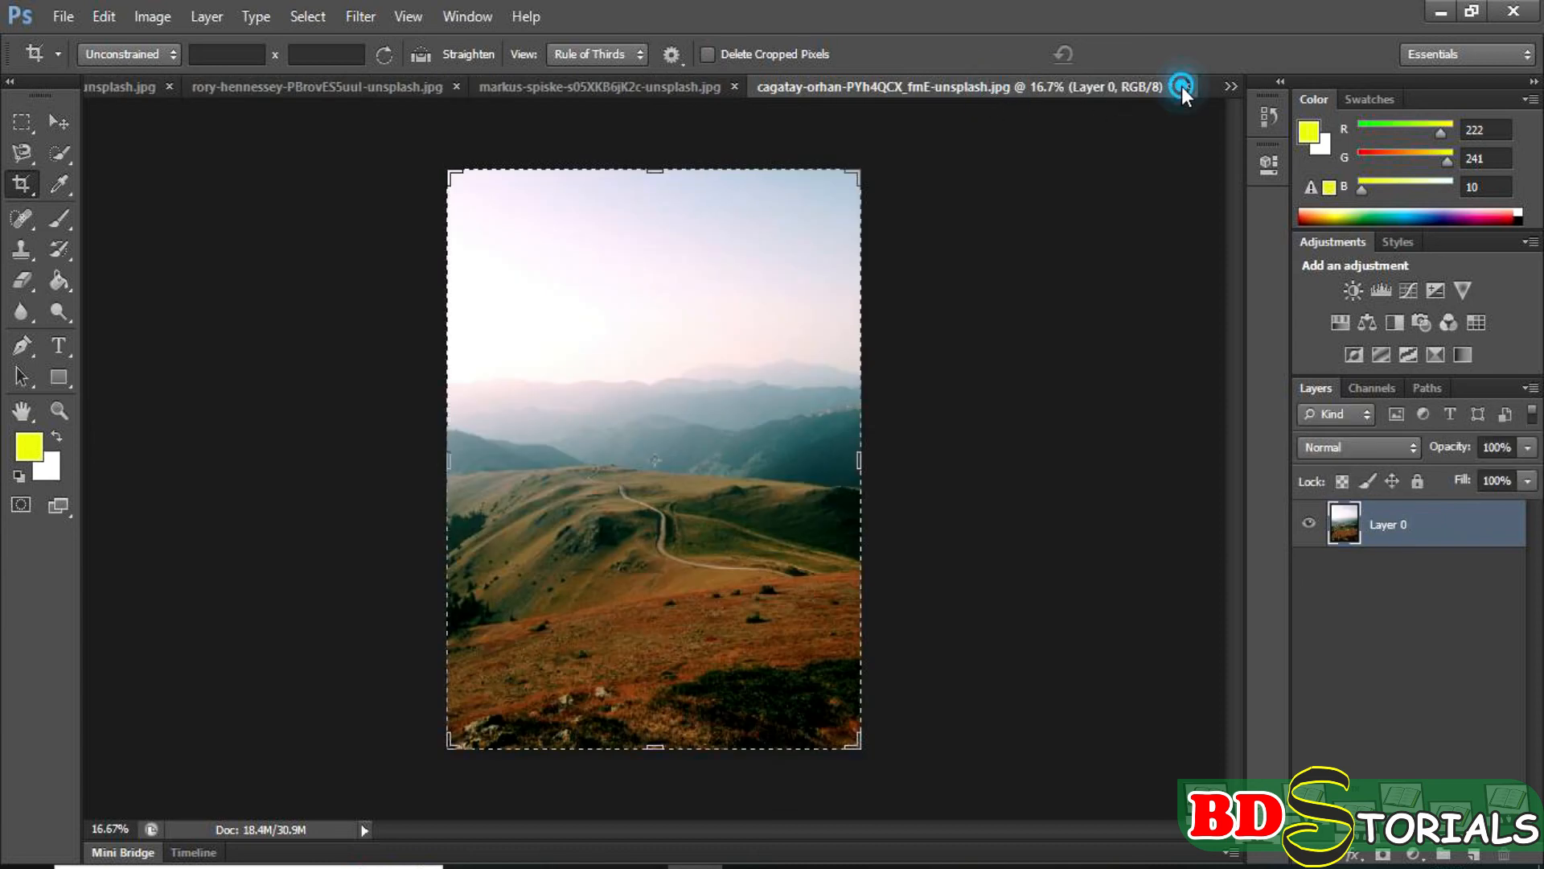
pyautogui.click(1181, 85)
pyautogui.click(760, 348)
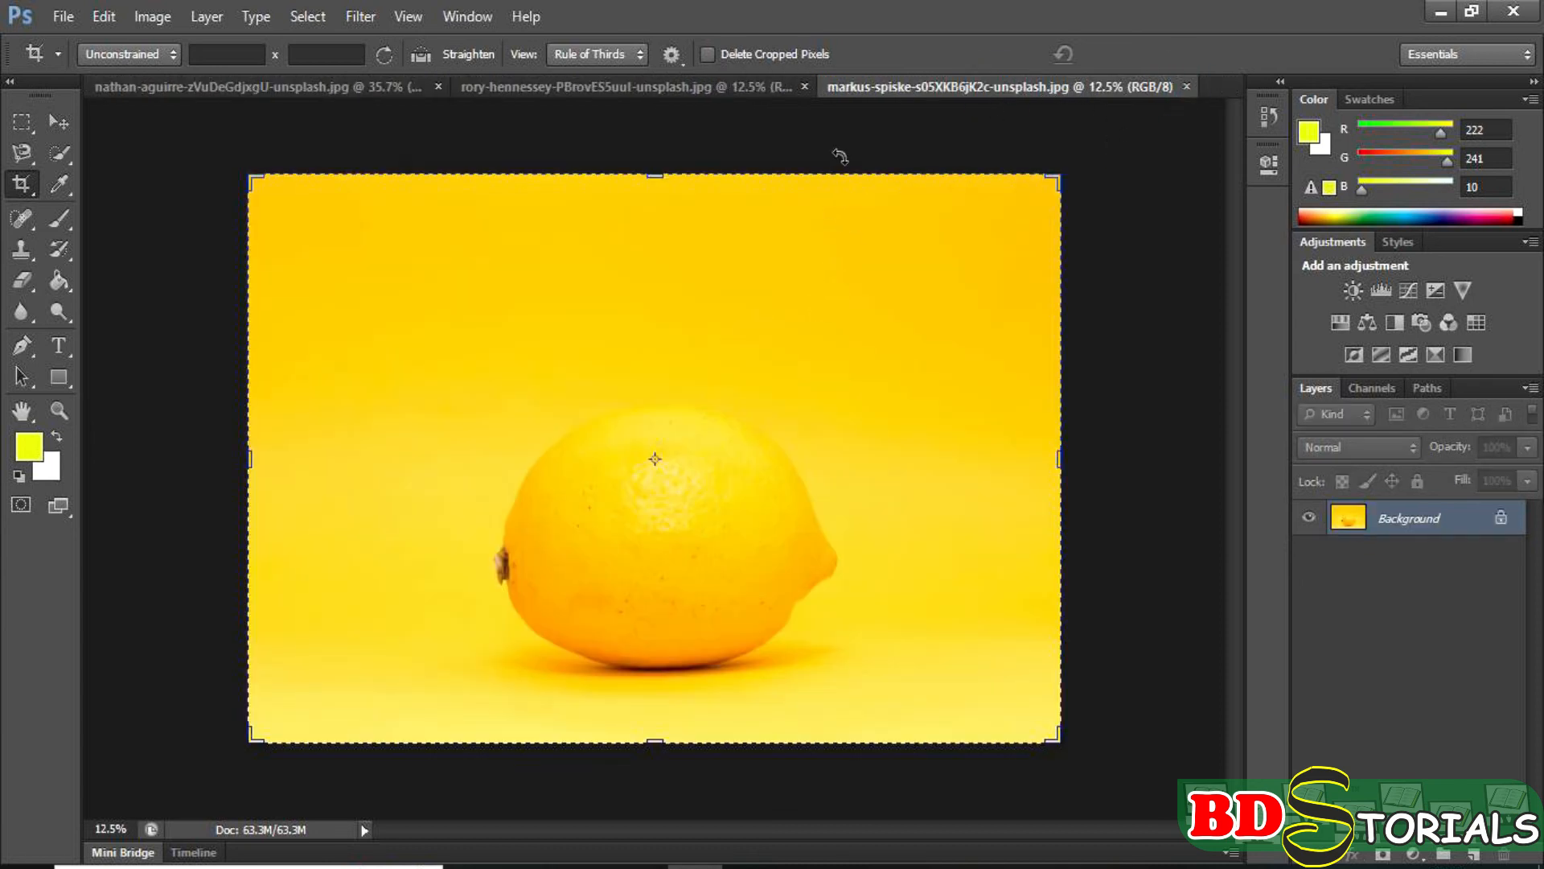
# Switch to the photo of the open book and activate the Perspective Crop tool.
pyautogui.click(1022, 103)
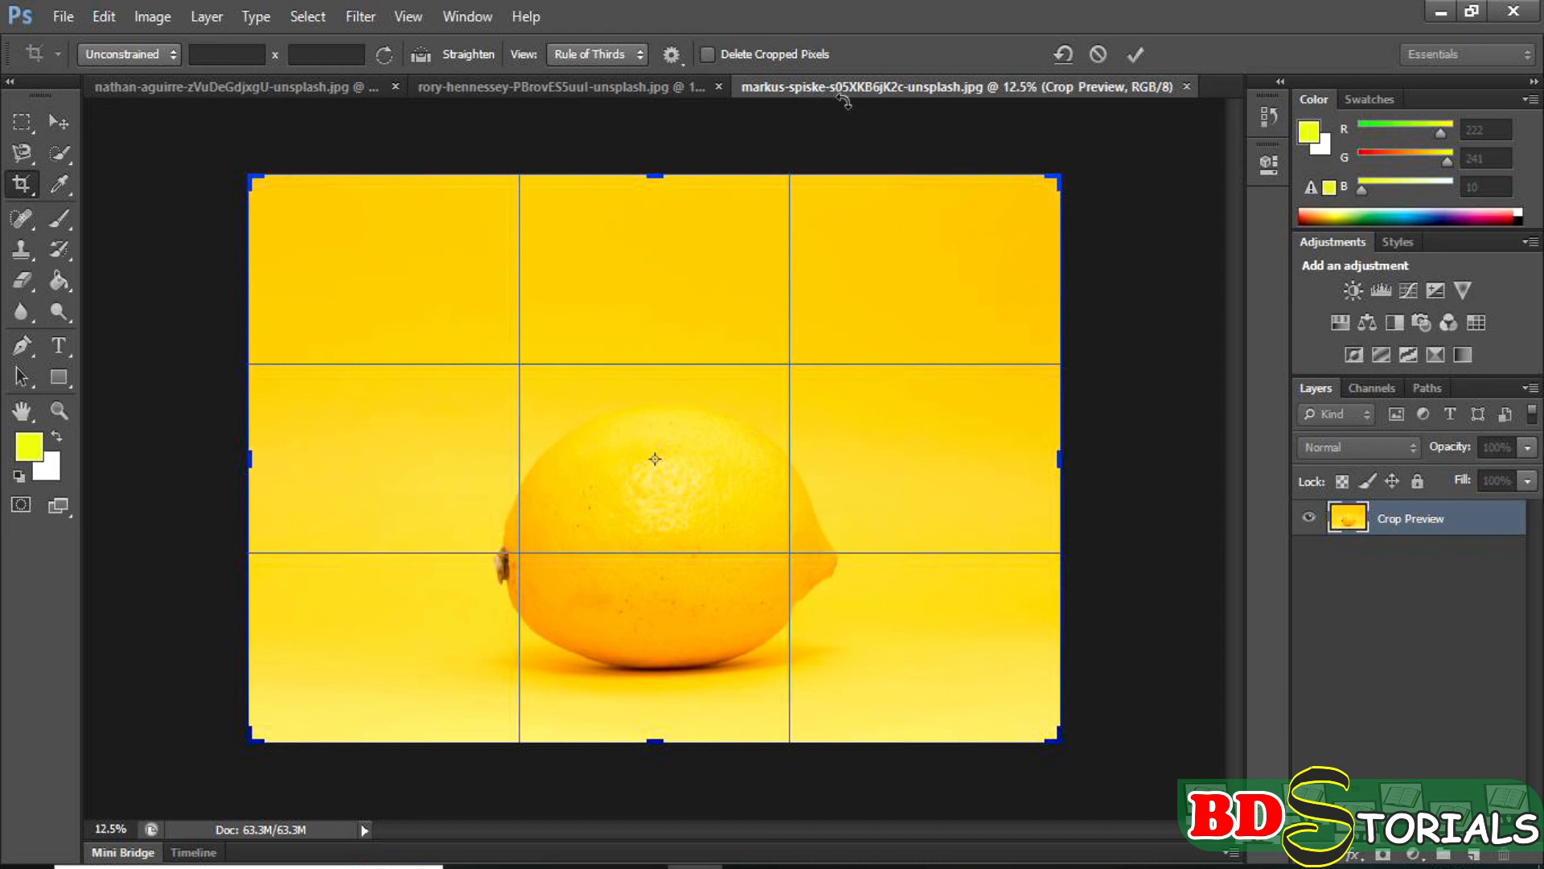
pyautogui.click(623, 90)
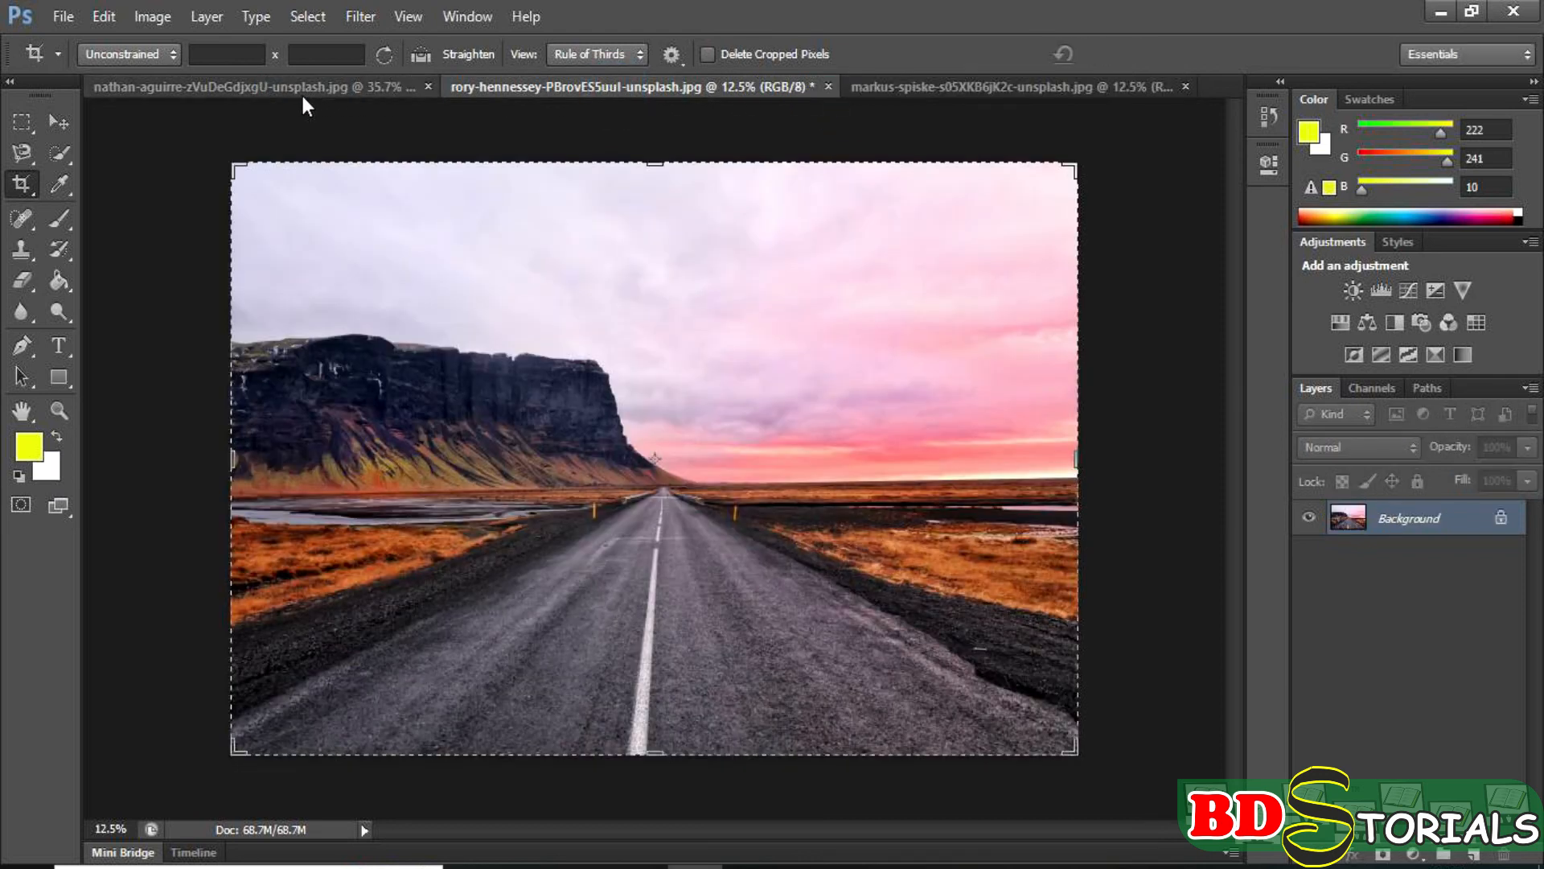
pyautogui.click(304, 95)
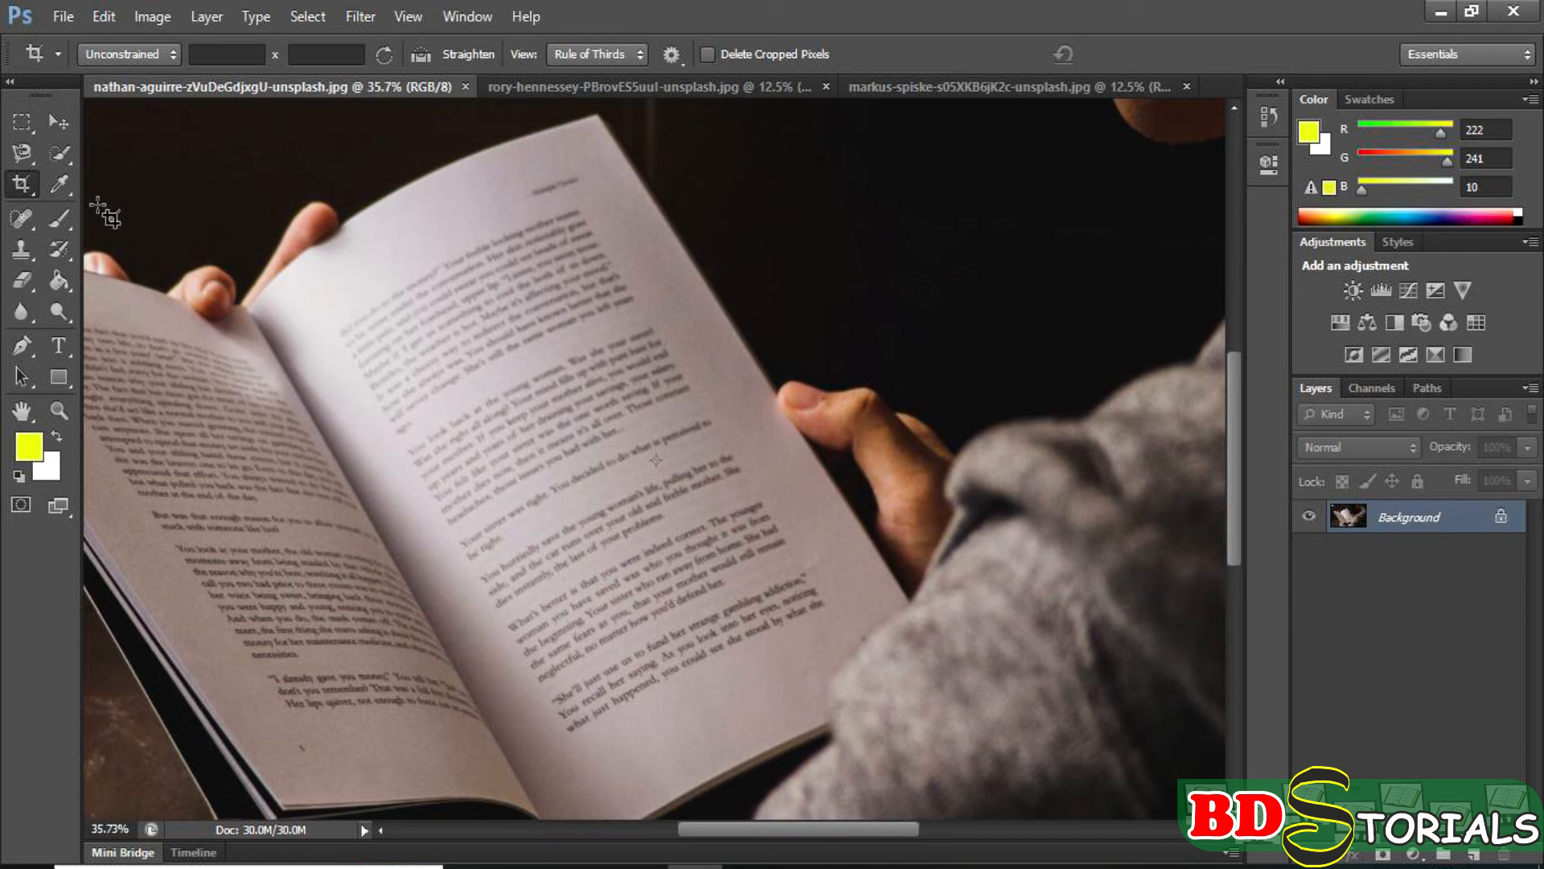
pyautogui.click(31, 188)
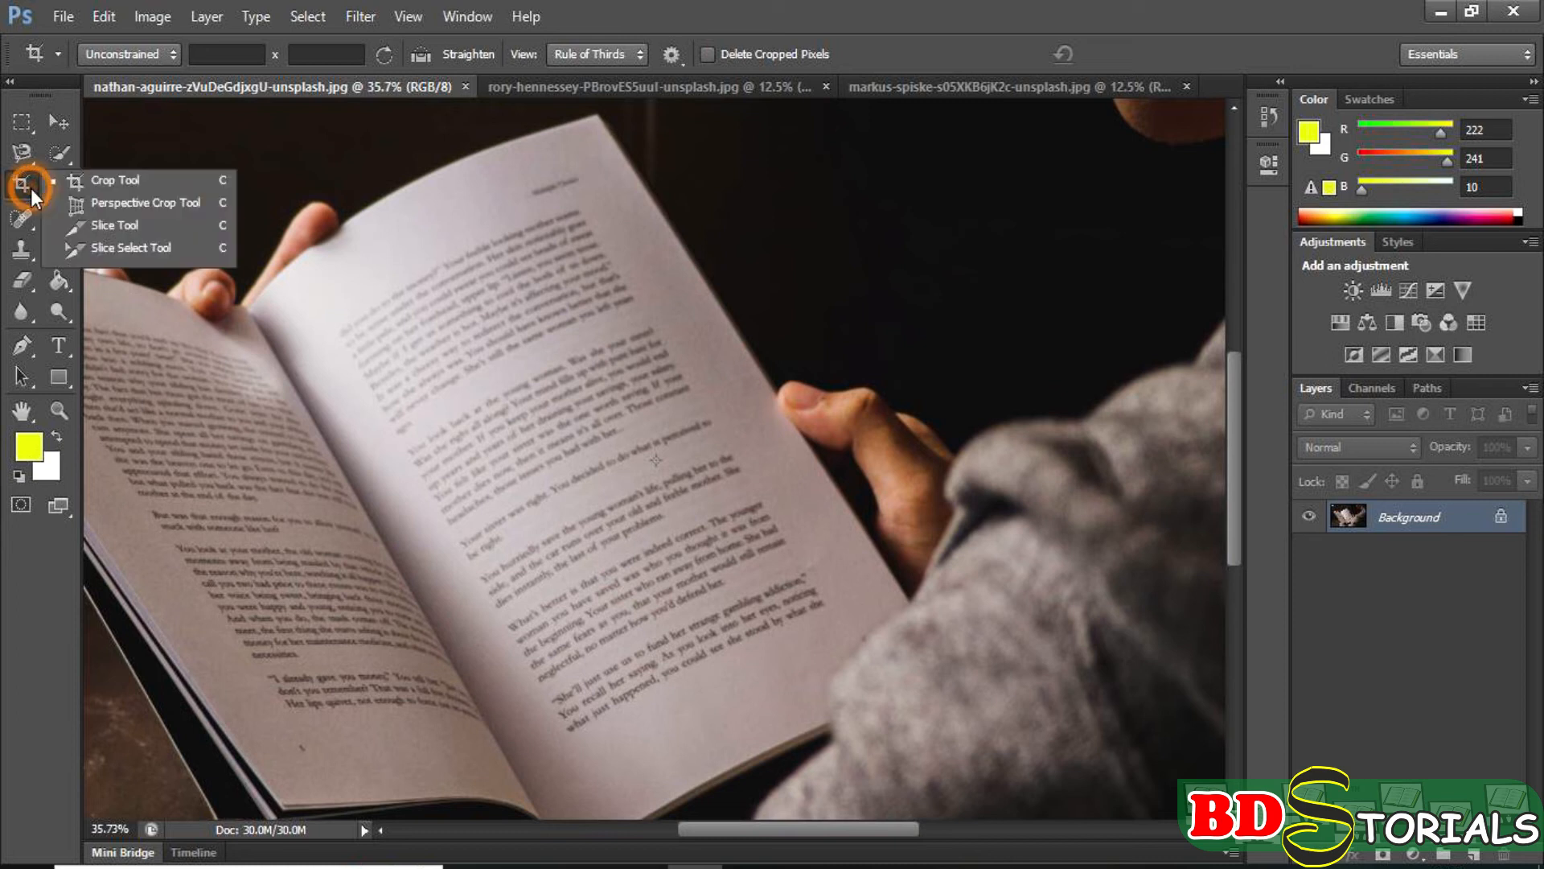
pyautogui.click(100, 206)
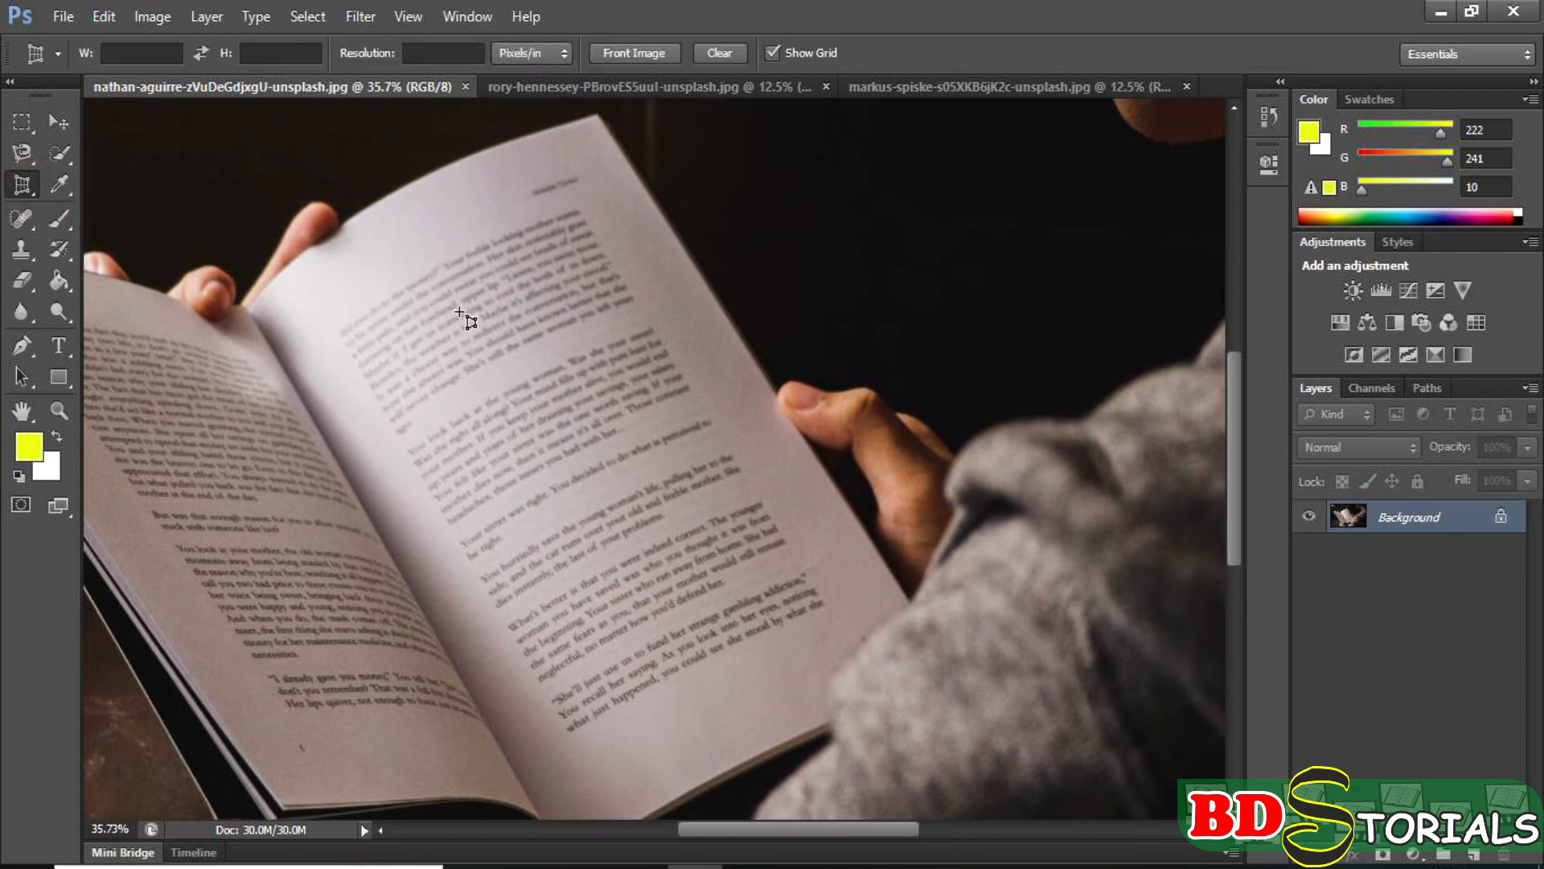
# Place four perspective crop corners around the text of the book's right-hand page and apply the crop to straighten it.
pyautogui.click(271, 308)
pyautogui.click(588, 151)
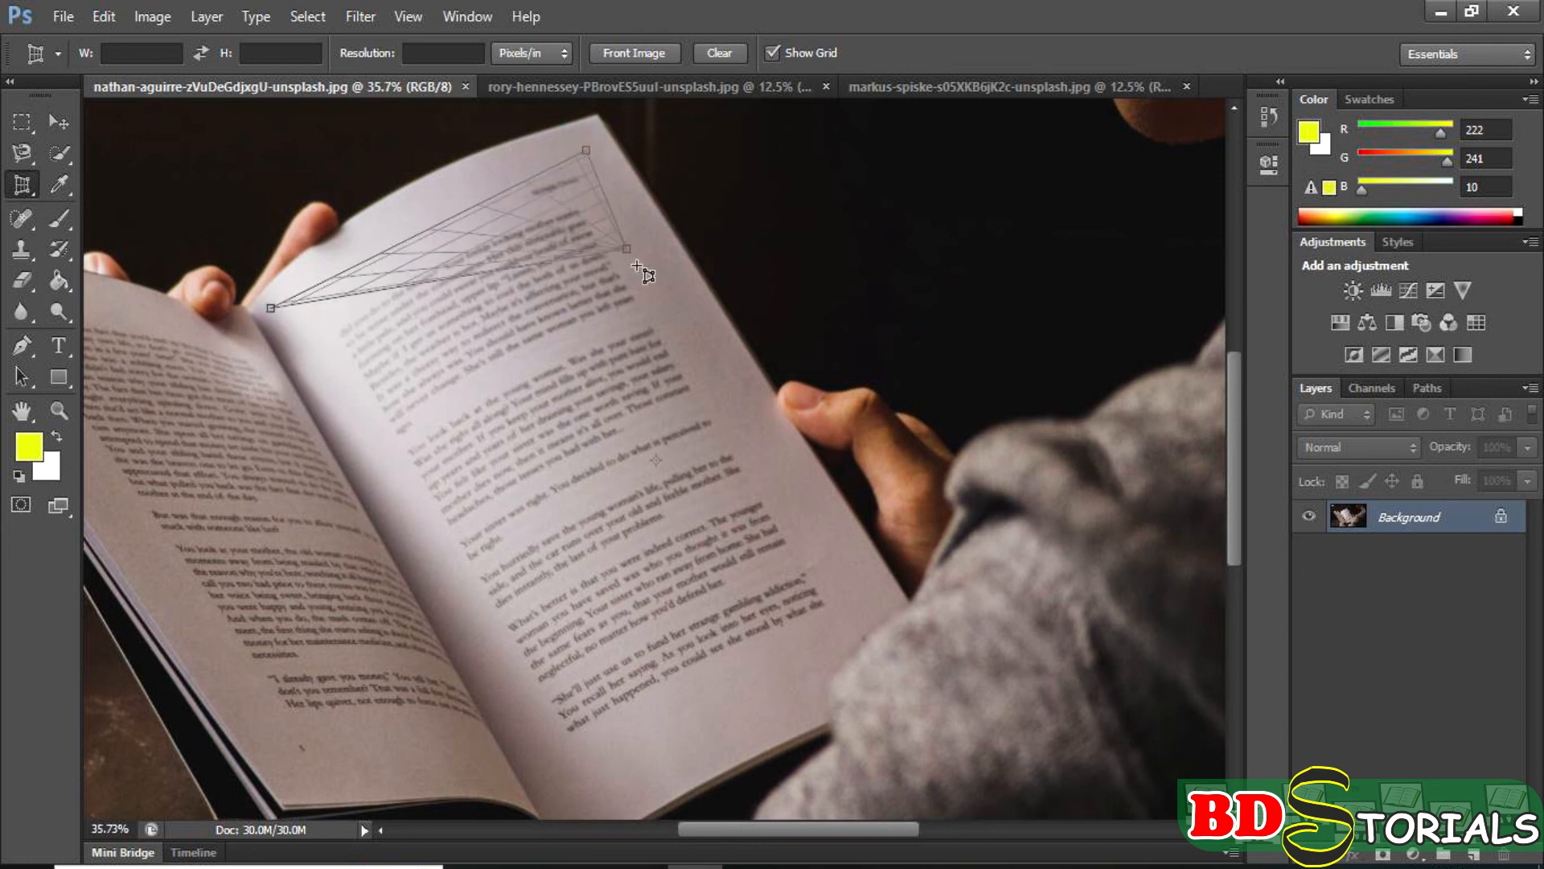
pyautogui.click(780, 499)
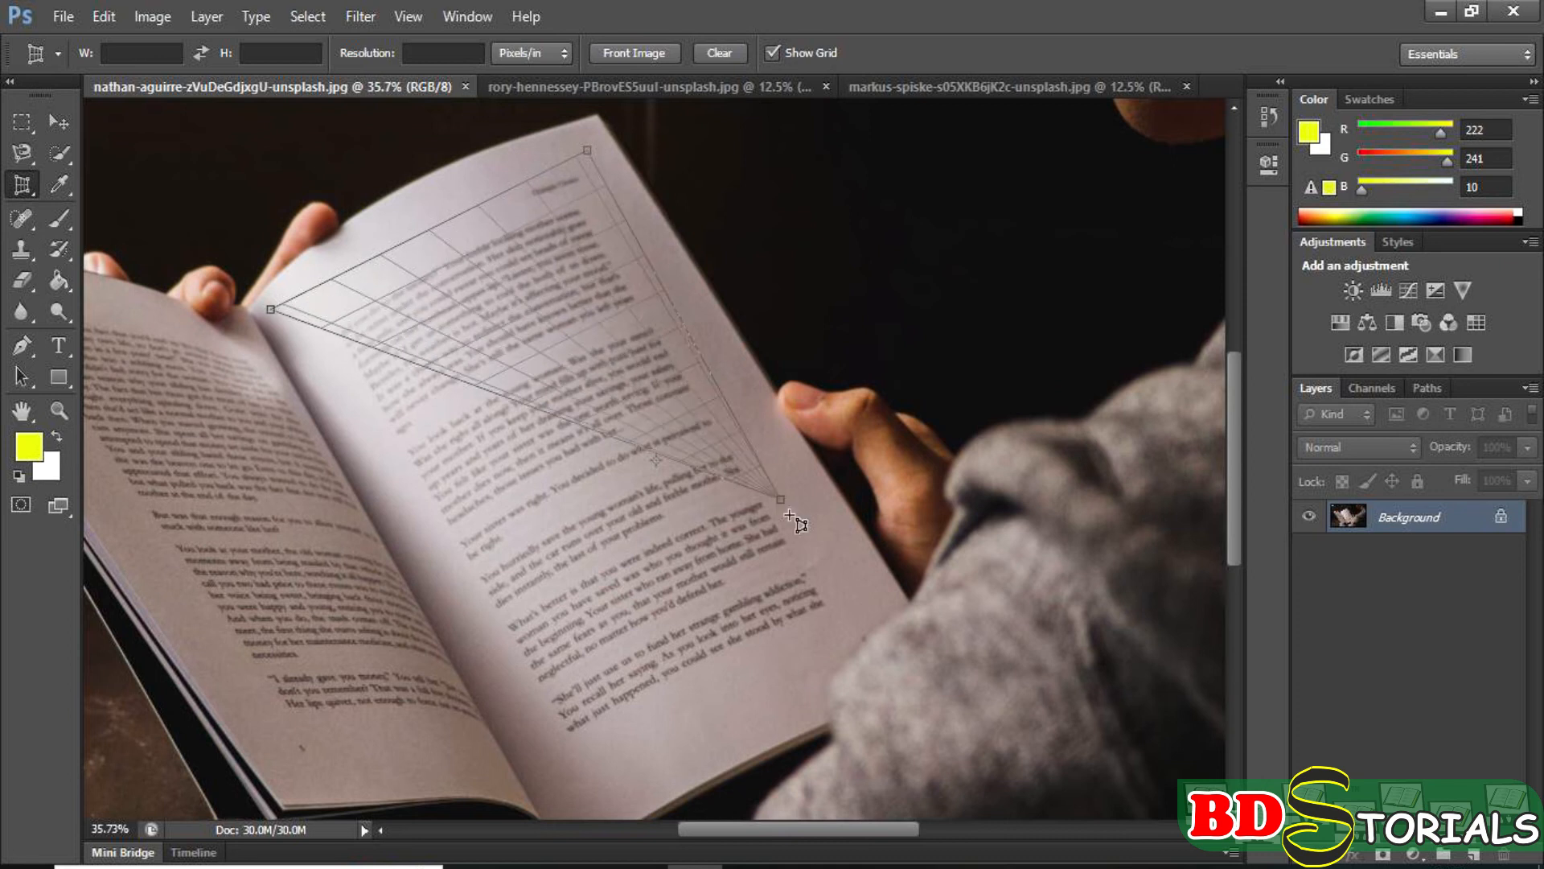
pyautogui.click(860, 628)
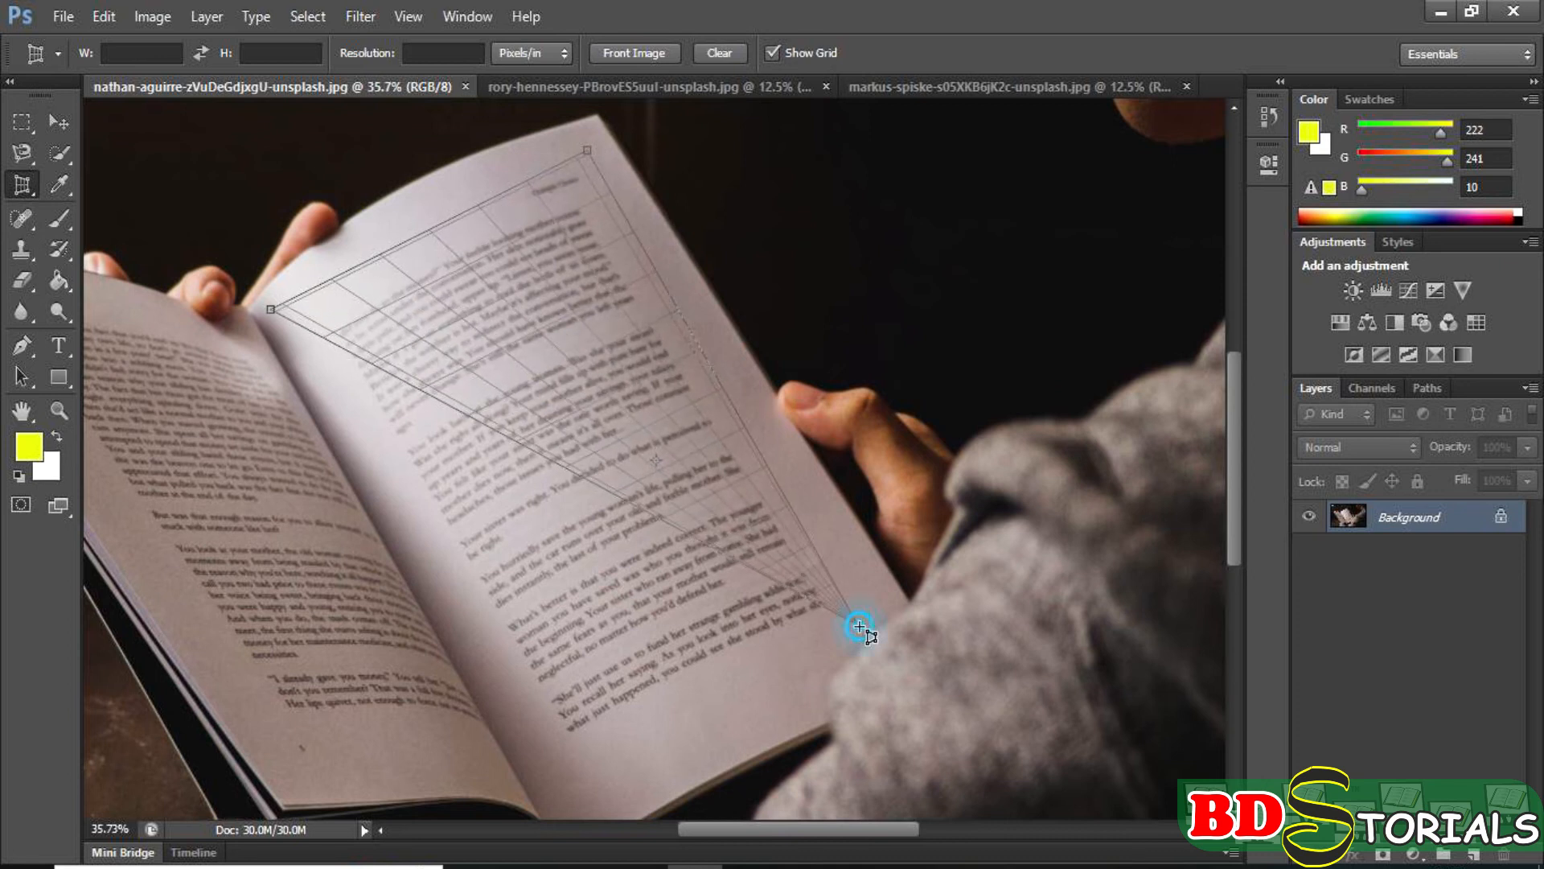
pyautogui.moveTo(741, 690); pyautogui.dragTo(553, 802)
pyautogui.click(553, 802)
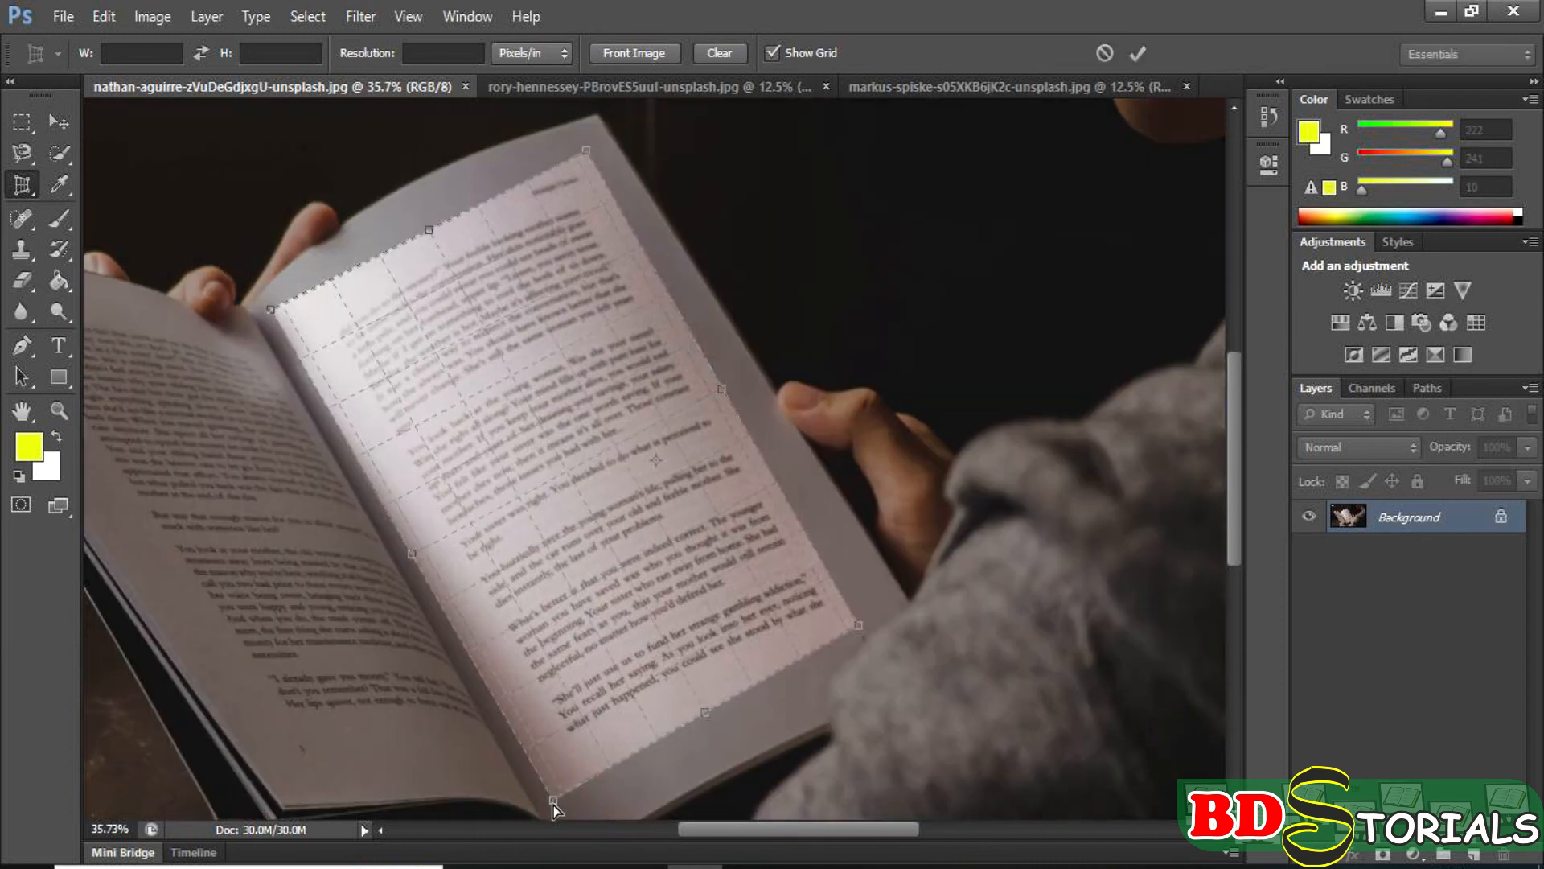
pyautogui.press('Return')
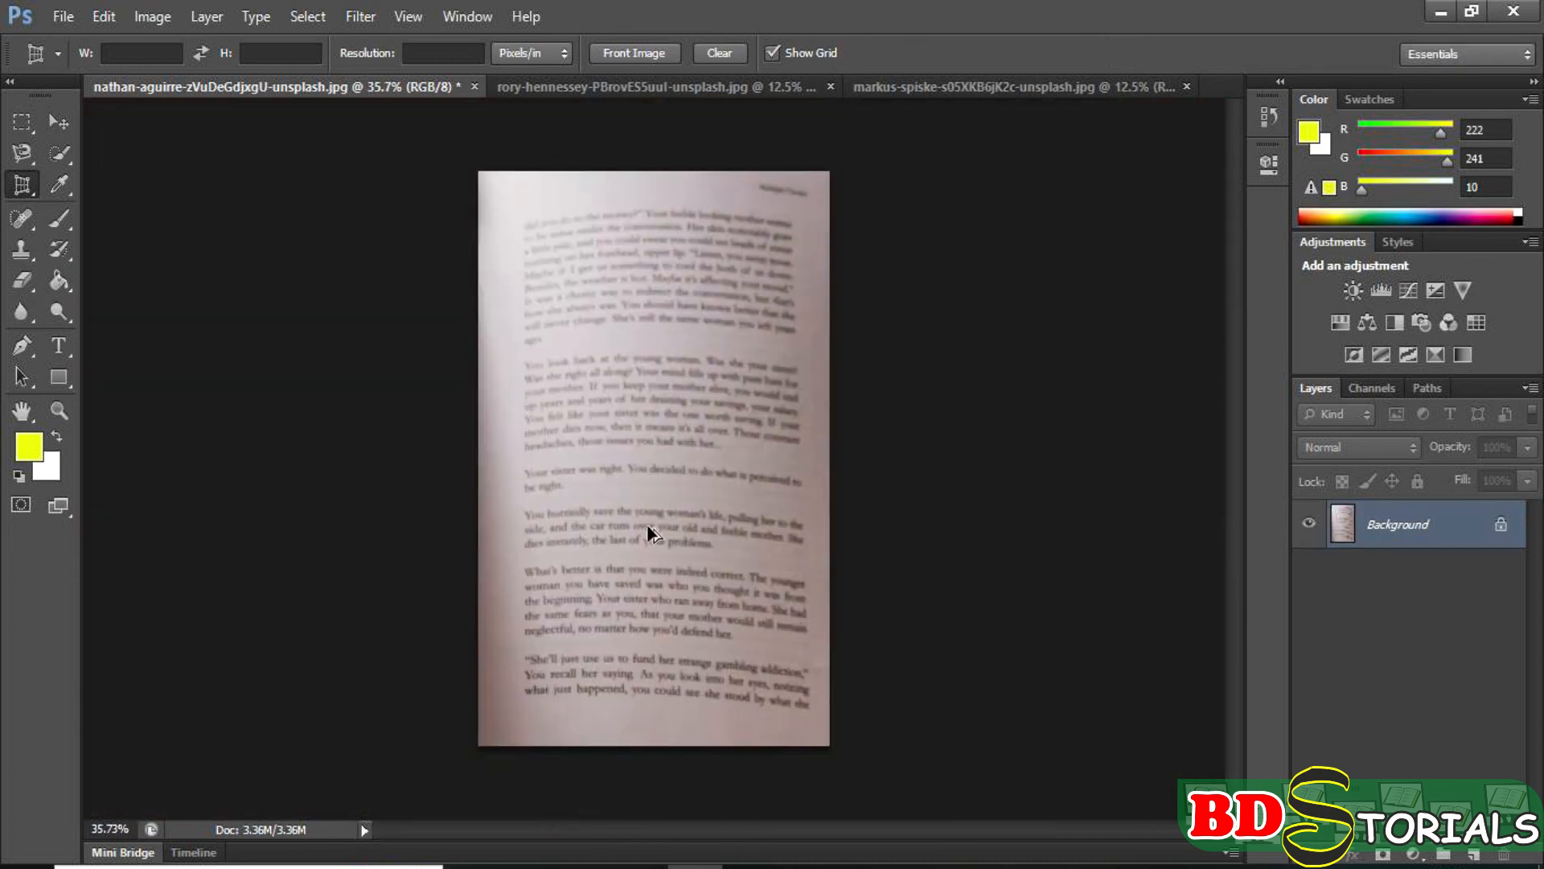
pyautogui.scroll(2, 646, 499)
pyautogui.scroll(3, 627, 458)
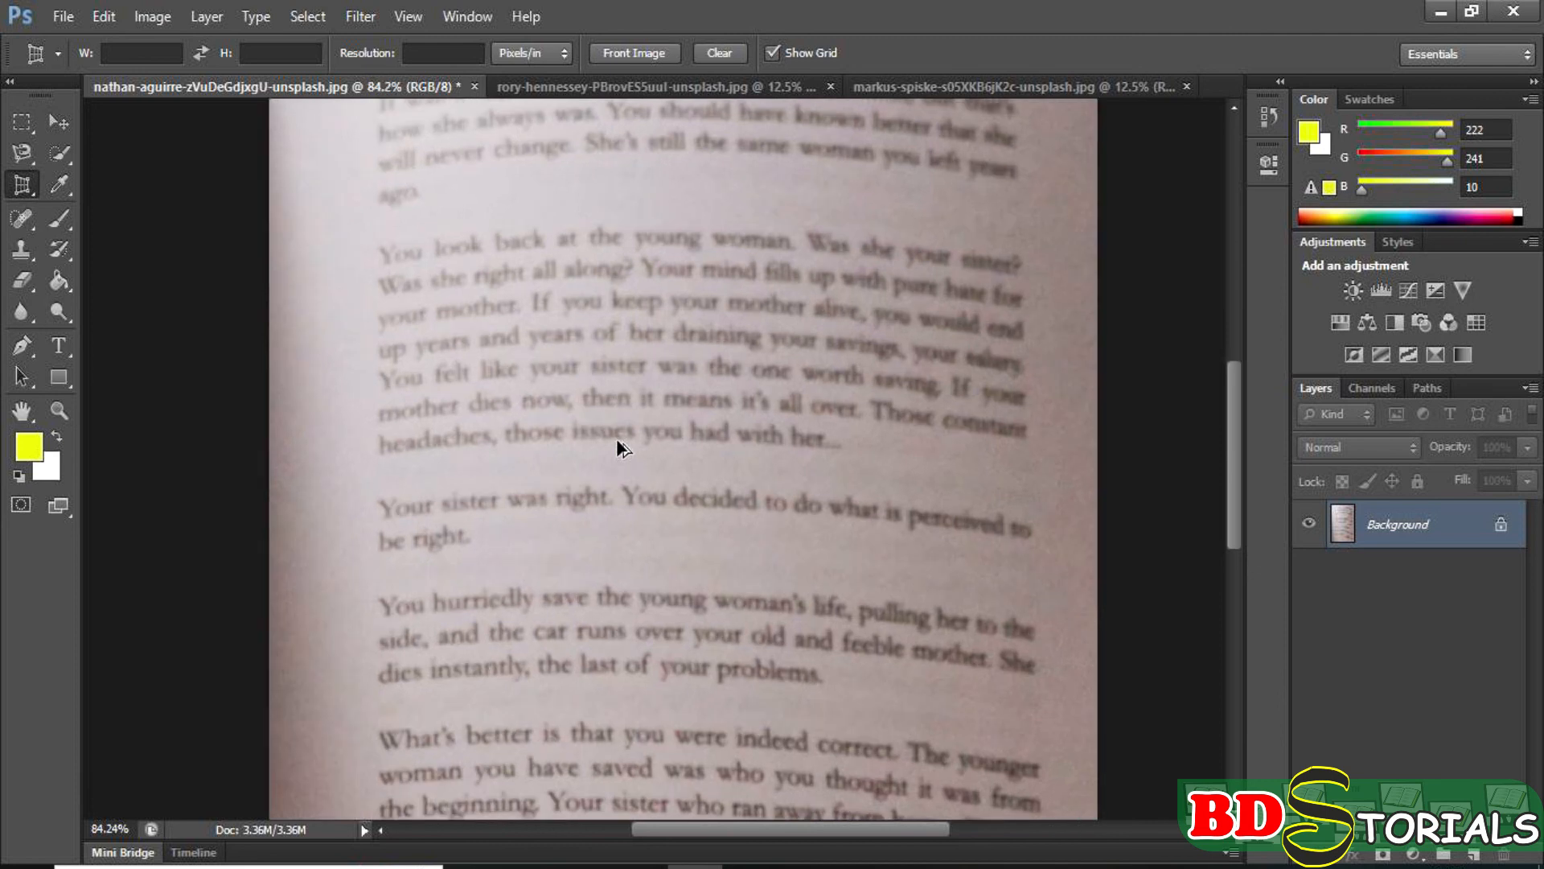